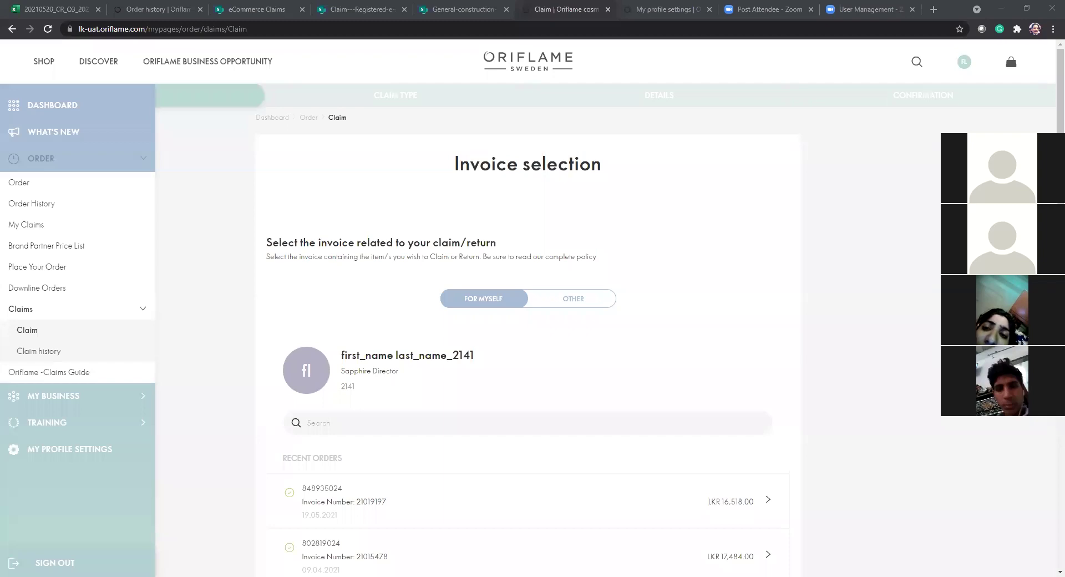
From the account dashboard, go to ORDER > Claims > Claim to start a new claim.
scroll(658, 264, down, 2)
scroll(647, 309, up, 2)
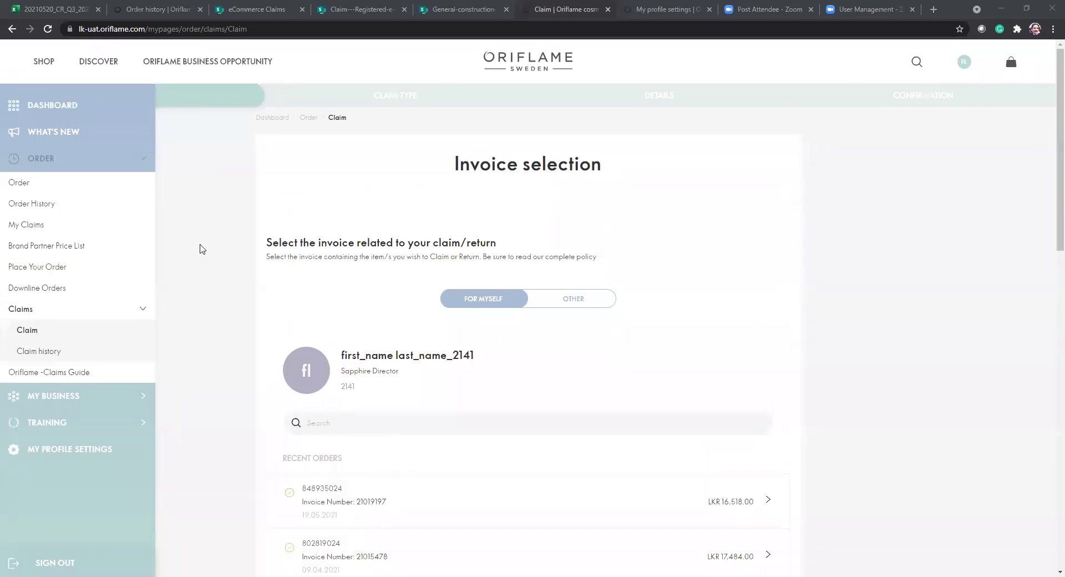
click(964, 67)
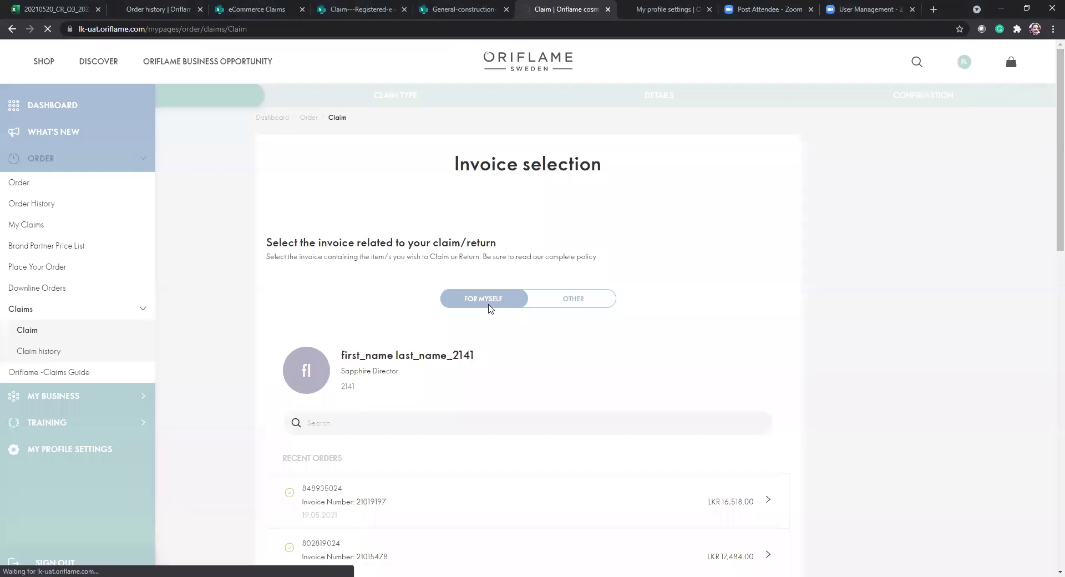
click(39, 106)
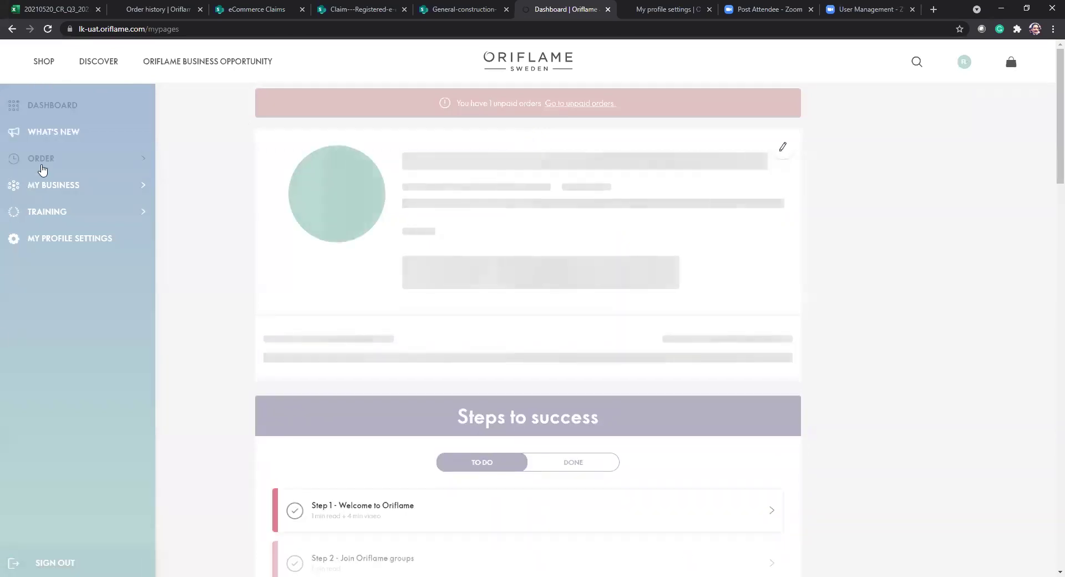
click(43, 169)
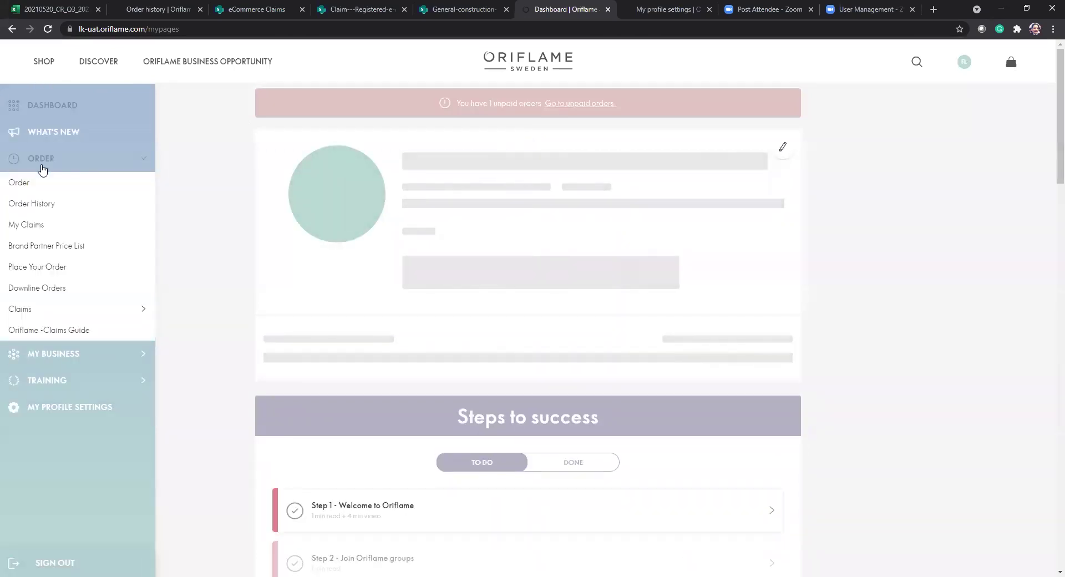
click(34, 313)
click(27, 330)
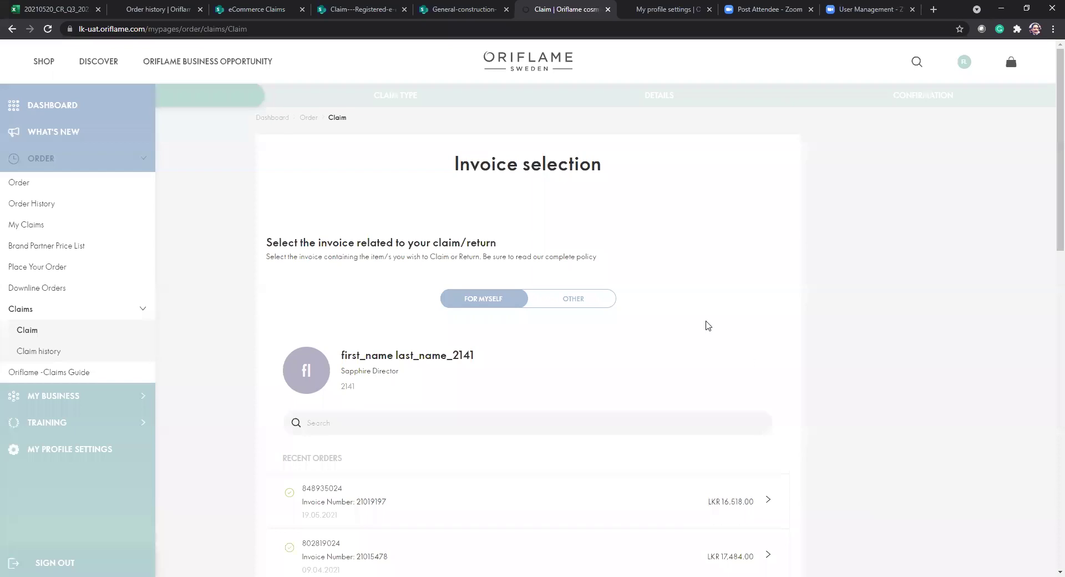
Switch the claim to OTHER consultant, then back to FOR MYSELF.
scroll(705, 329, down, 5)
scroll(705, 329, down, 4)
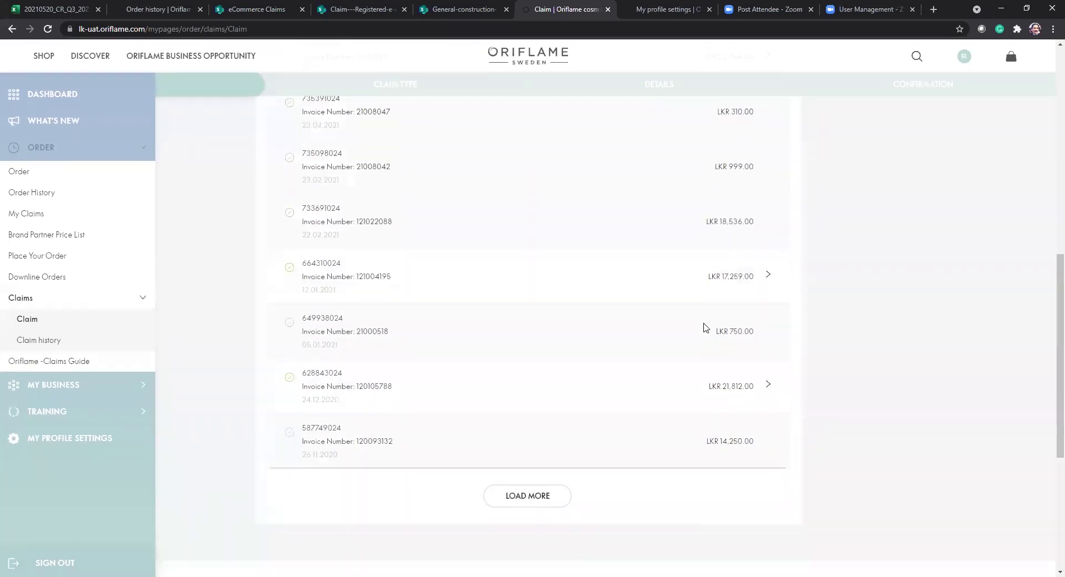
scroll(528, 415, up, 3)
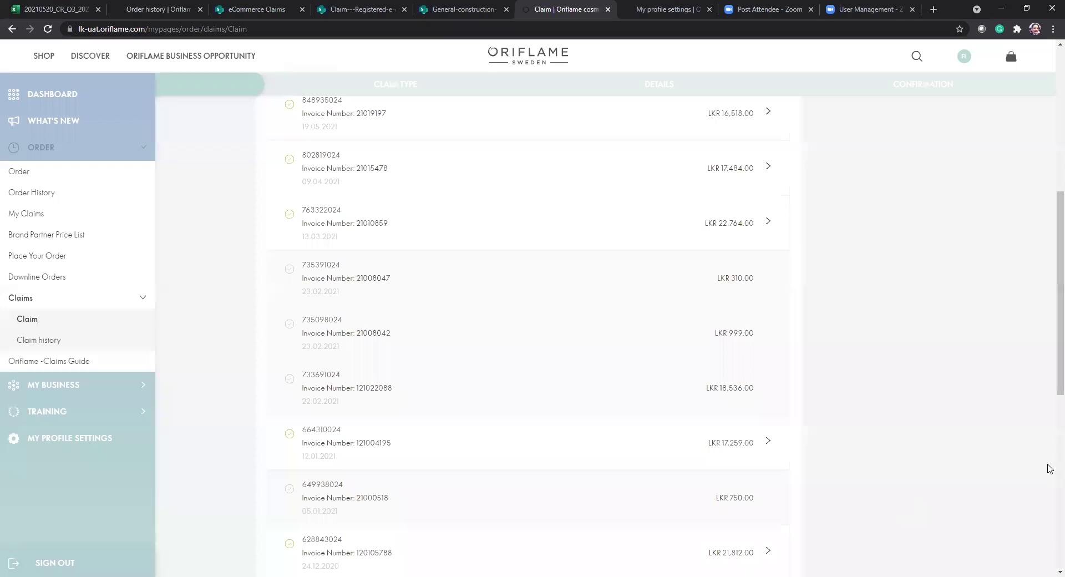
scroll(768, 408, up, 2)
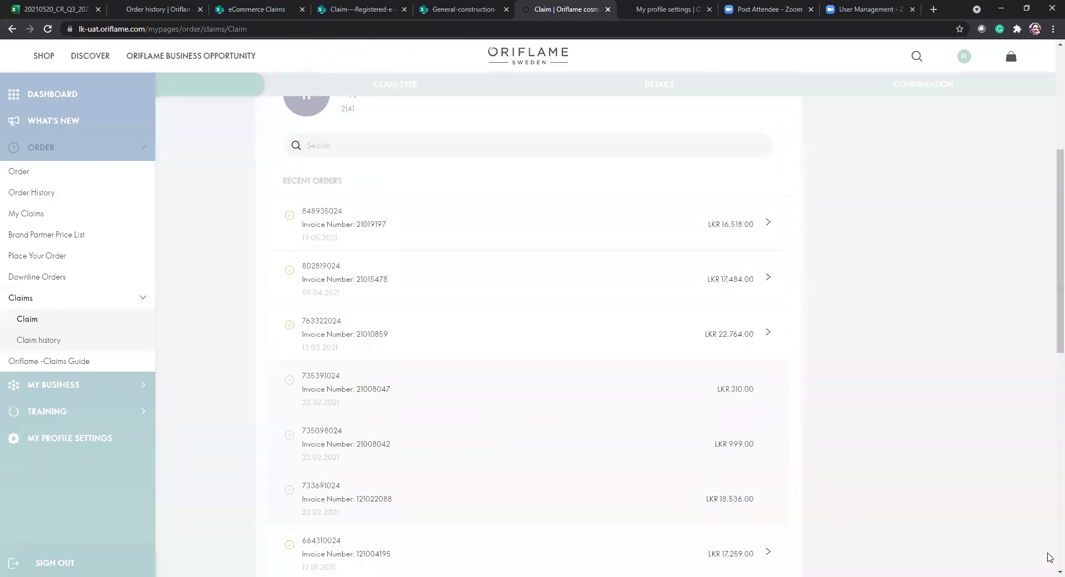
scroll(792, 445, down, 3)
scroll(793, 445, up, 8)
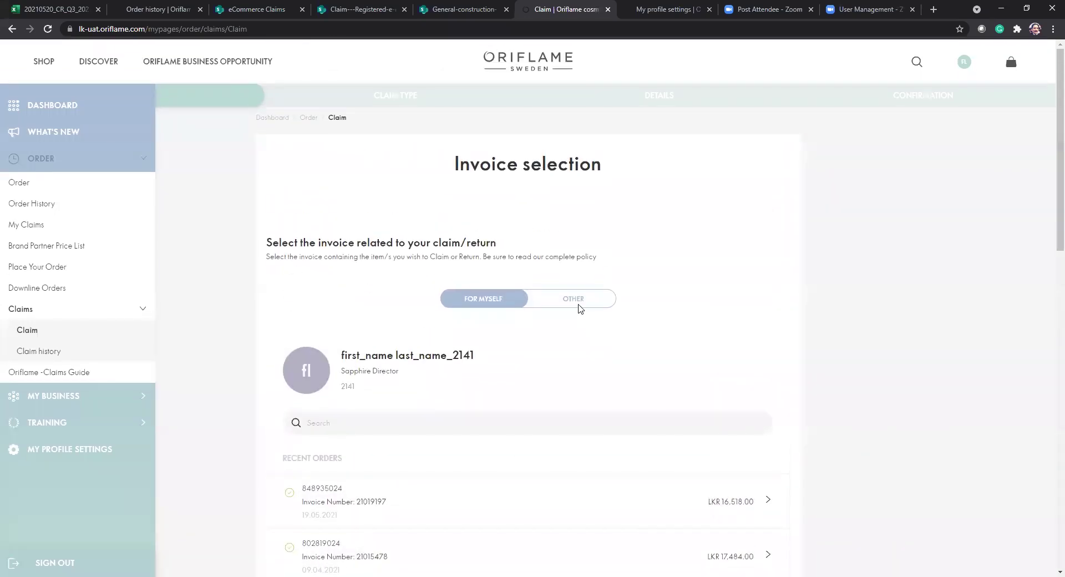
click(579, 307)
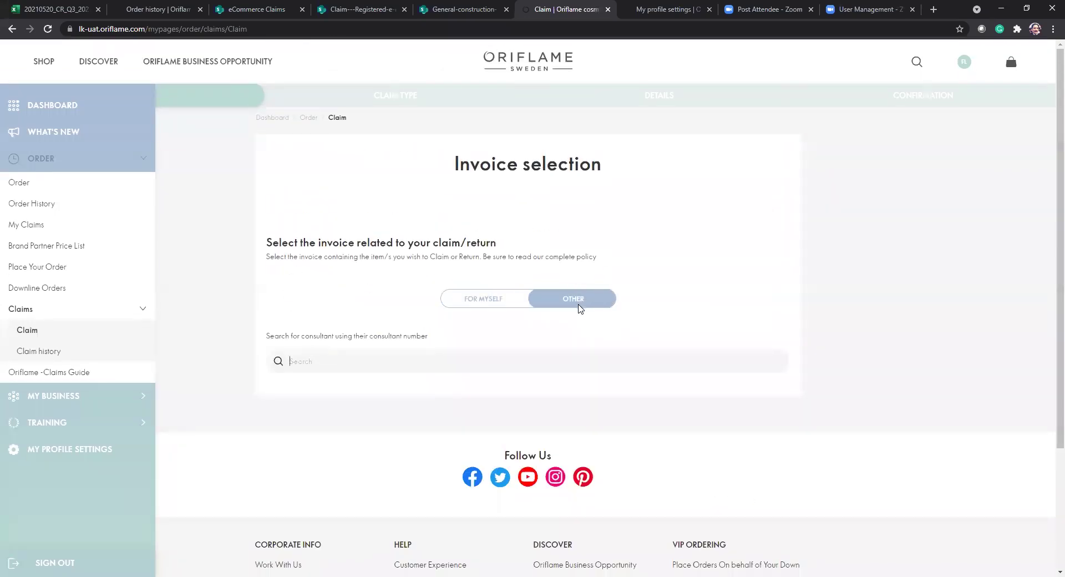
click(468, 356)
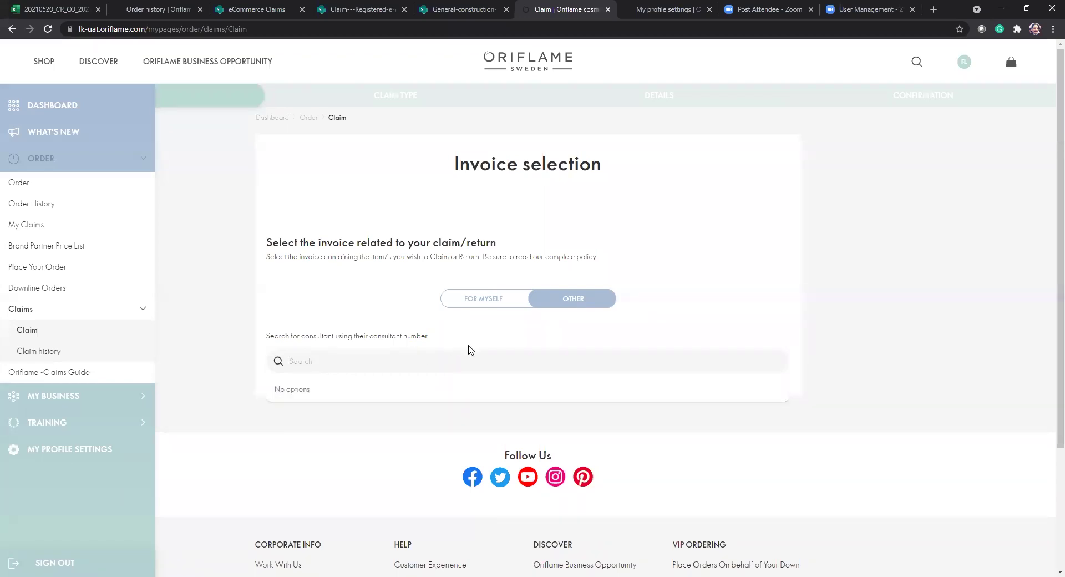
click(483, 303)
Open the latest order, dated 19.05.2021, from Recent Orders.
scroll(480, 394, down, 4)
scroll(481, 395, down, 5)
scroll(480, 393, up, 4)
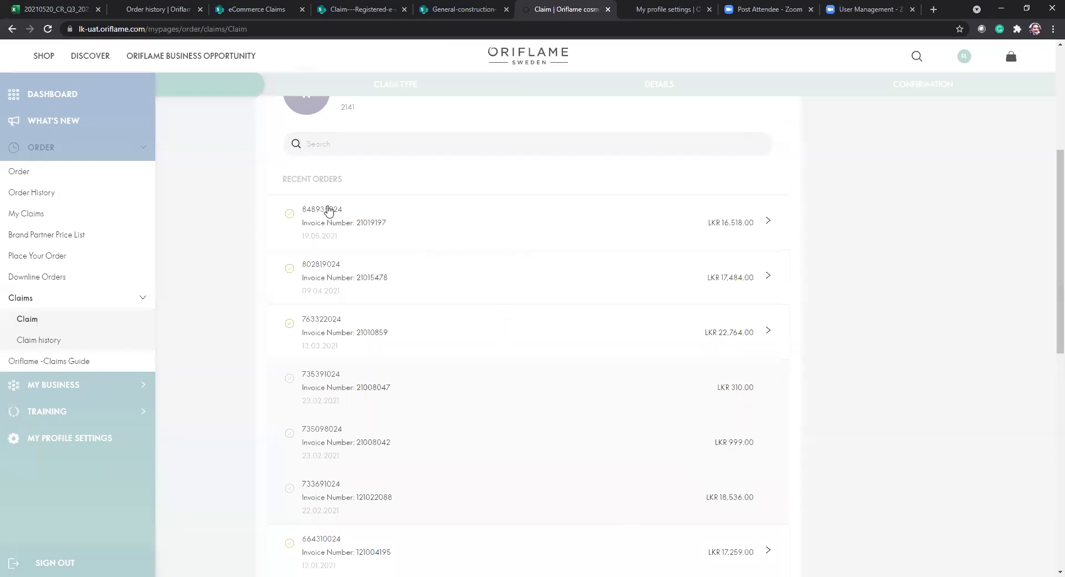
mouse_move(323, 231)
mouse_down()
mouse_move(385, 235)
mouse_move(333, 239)
mouse_up()
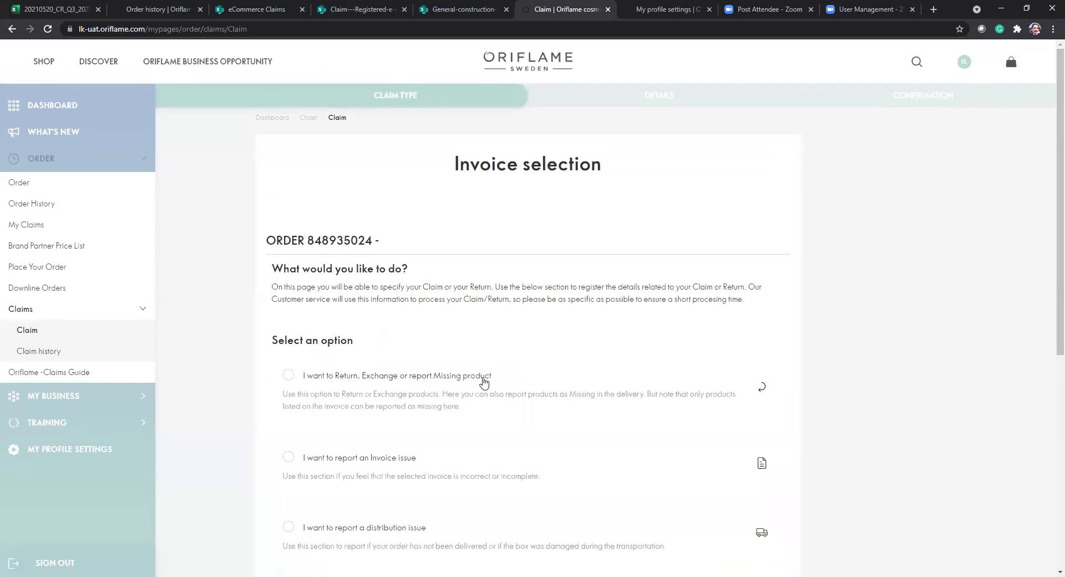
Go back and reopen ORDER > Claims > Claim to list your recent orders again.
click(13, 30)
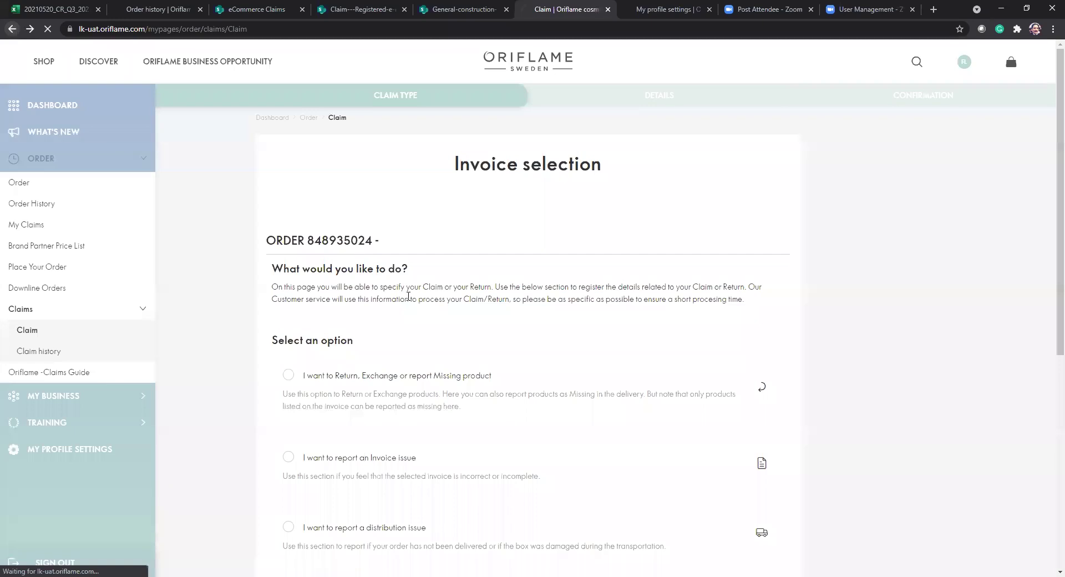
click(46, 167)
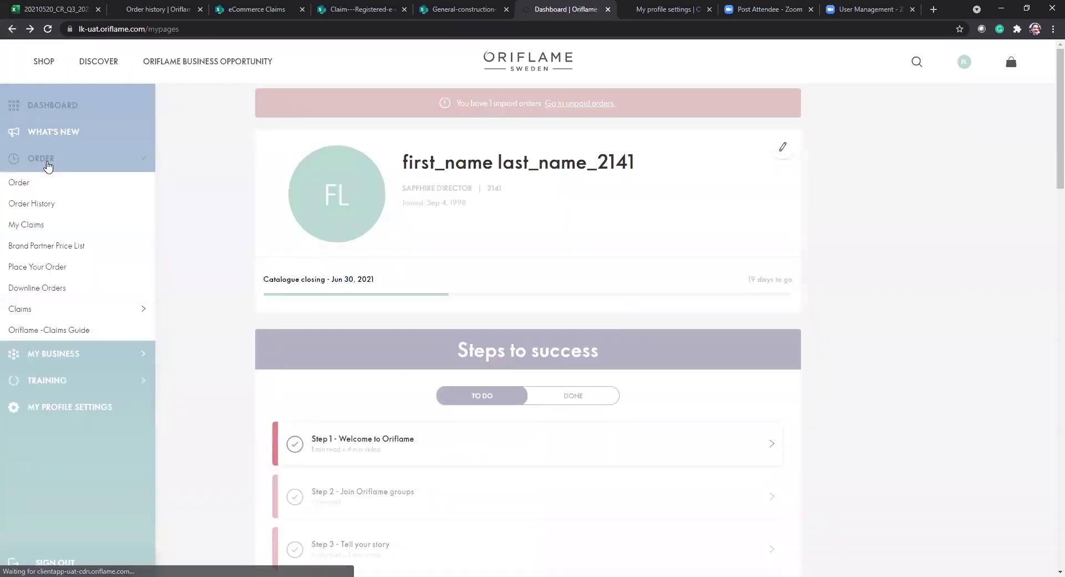
click(20, 310)
click(28, 330)
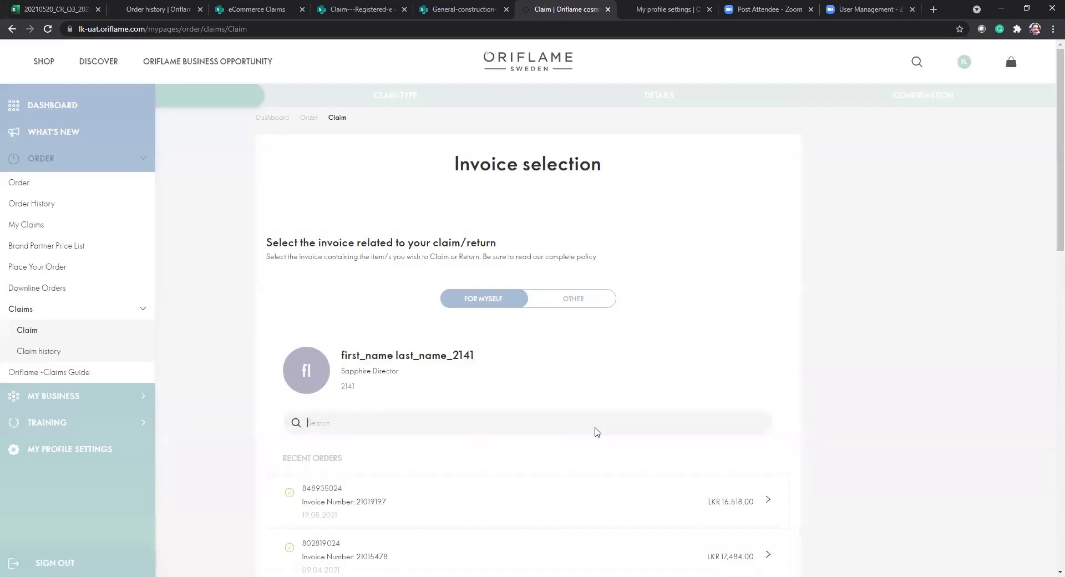
scroll(430, 432, down, 5)
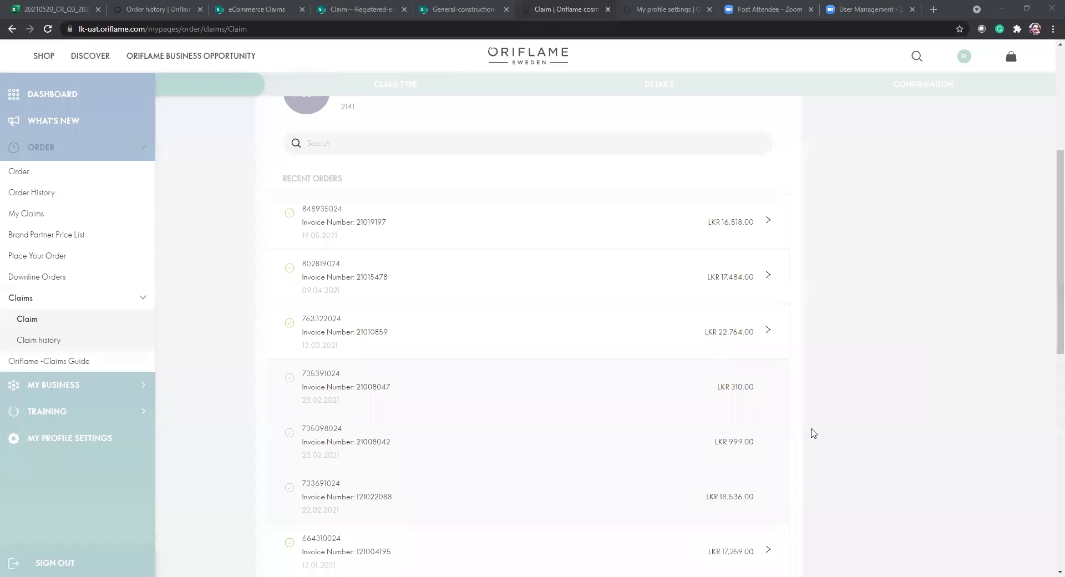
click(727, 401)
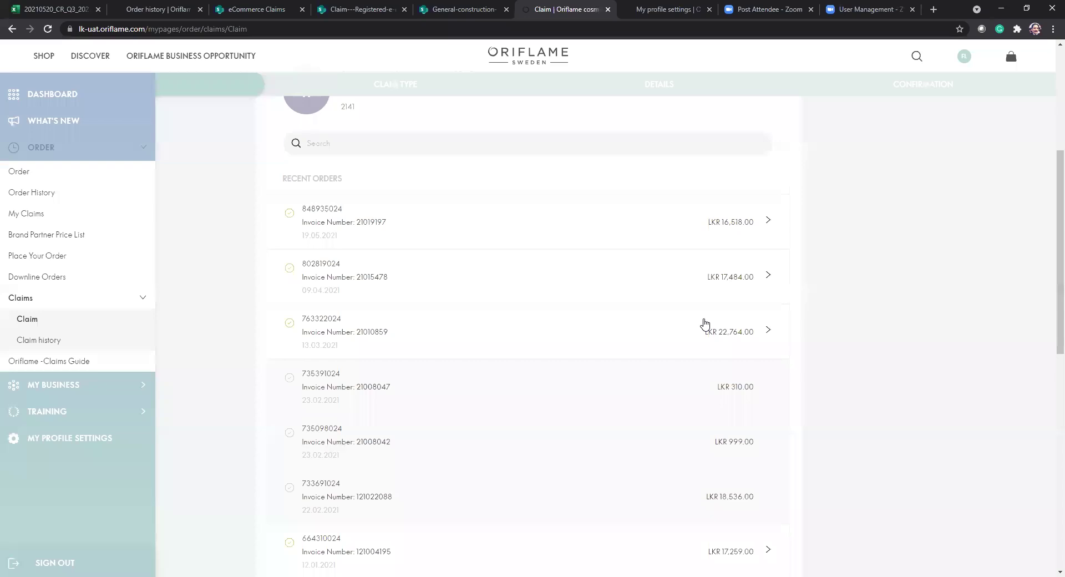
Switch to OTHER and pick the consultant matching number '12' from the suggestions.
click(27, 322)
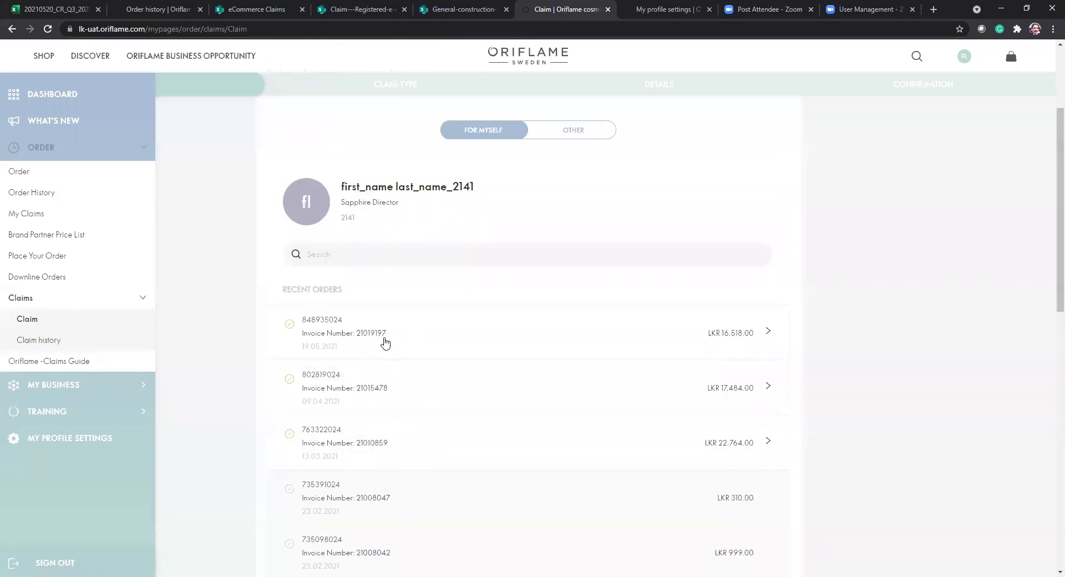
scroll(386, 342, down, 13)
scroll(388, 336, up, 15)
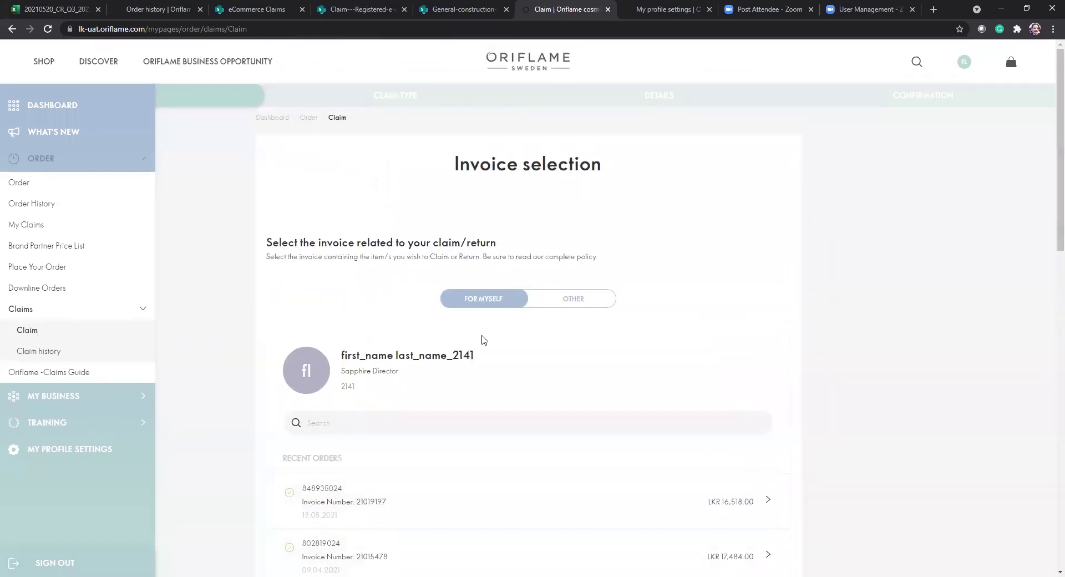
click(572, 303)
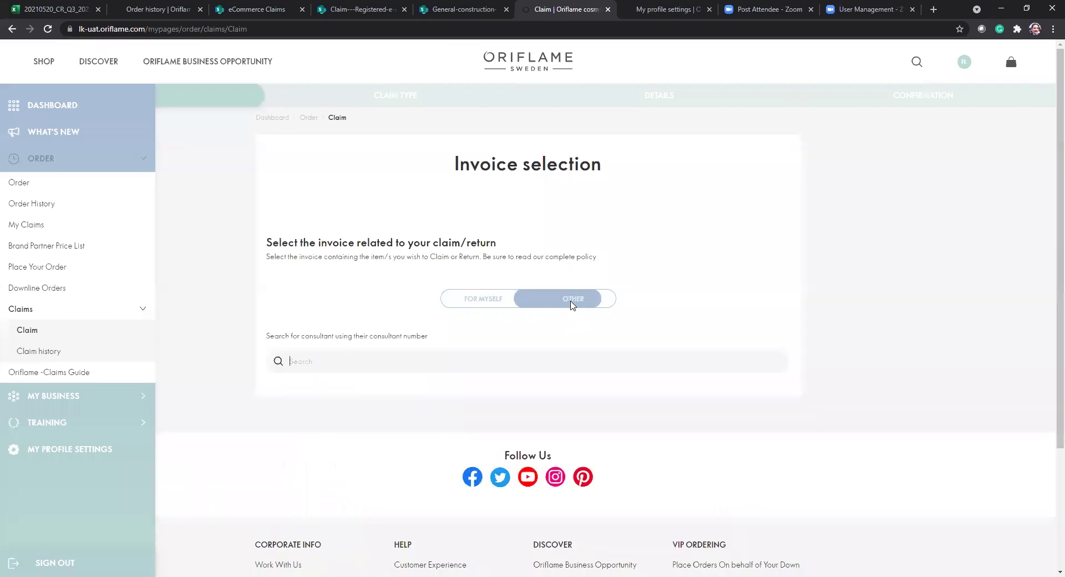
click(358, 354)
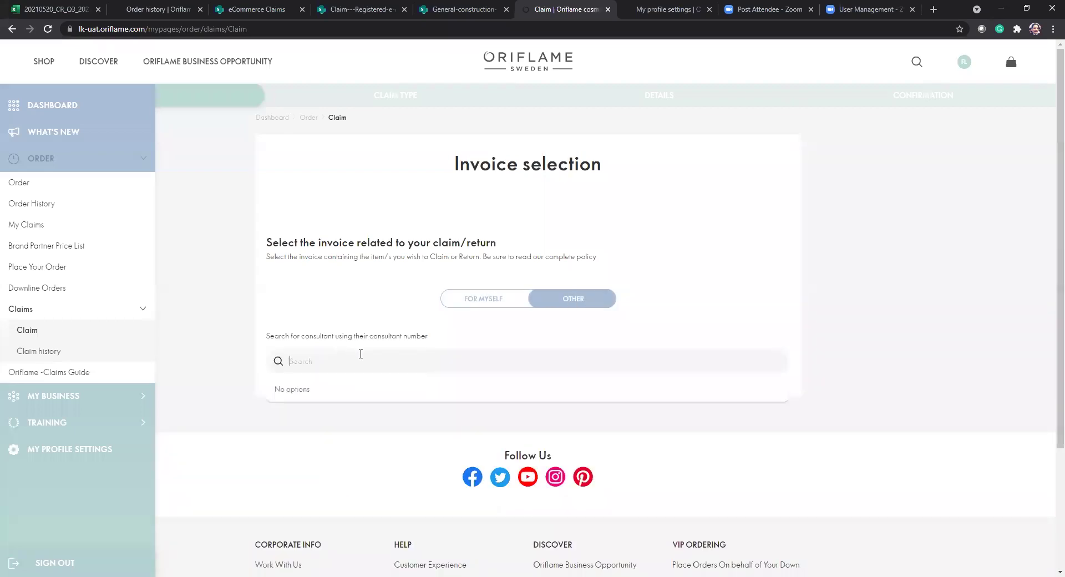
text(12)
click(294, 391)
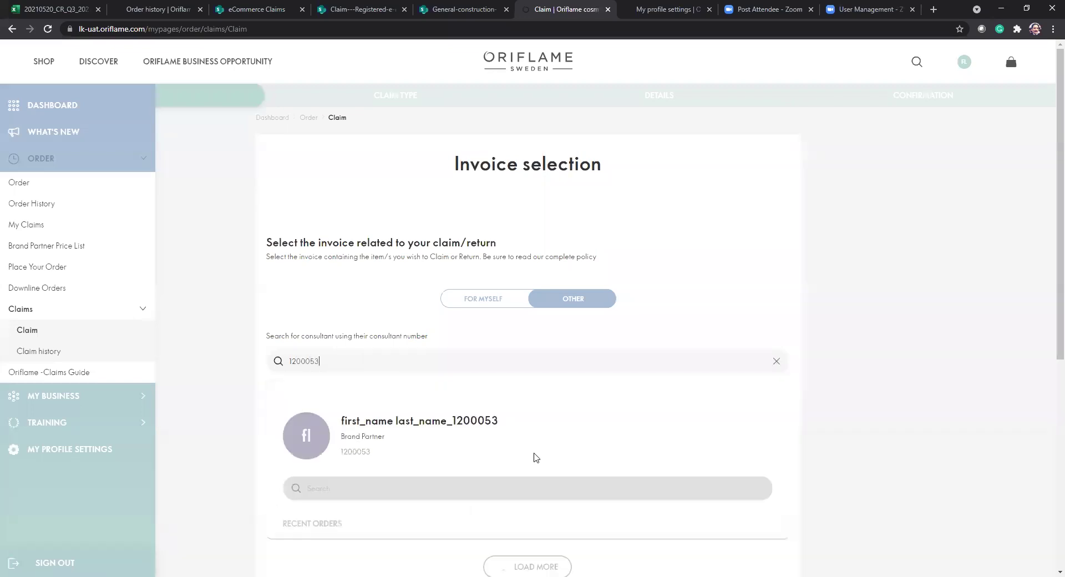
Return to FOR MYSELF to show your own recent orders.
scroll(451, 396, down, 4)
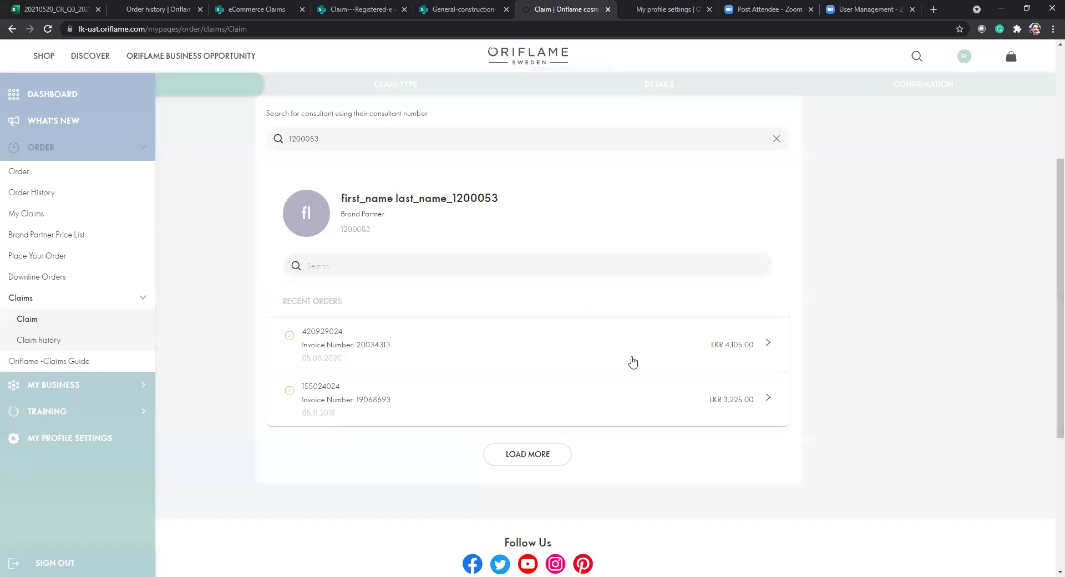
scroll(633, 362, up, 2)
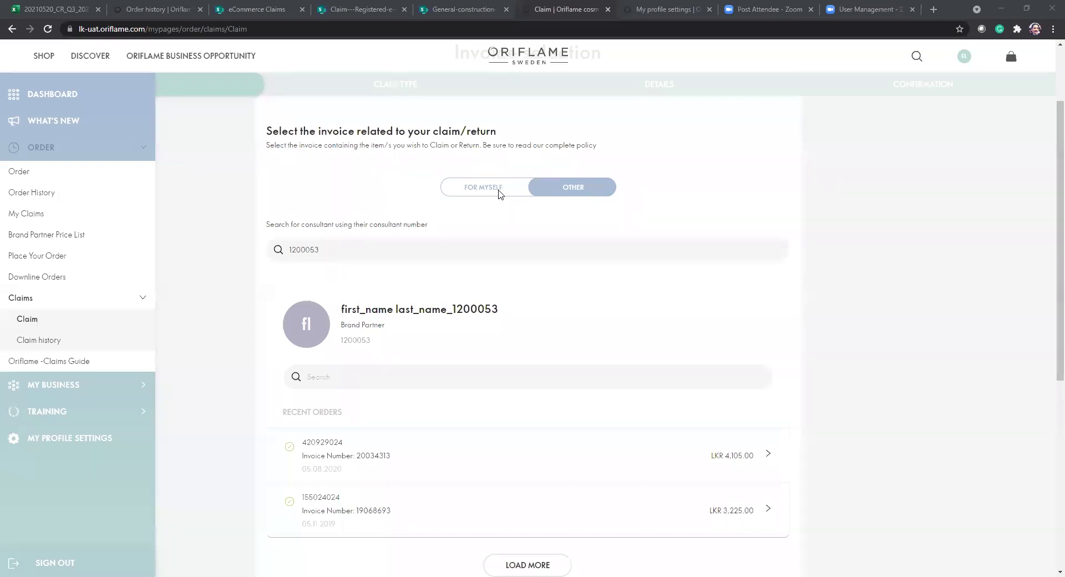
click(500, 188)
Open the latest order and review its return/exchange/missing, invoice and distribution claim options.
scroll(705, 393, down, 2)
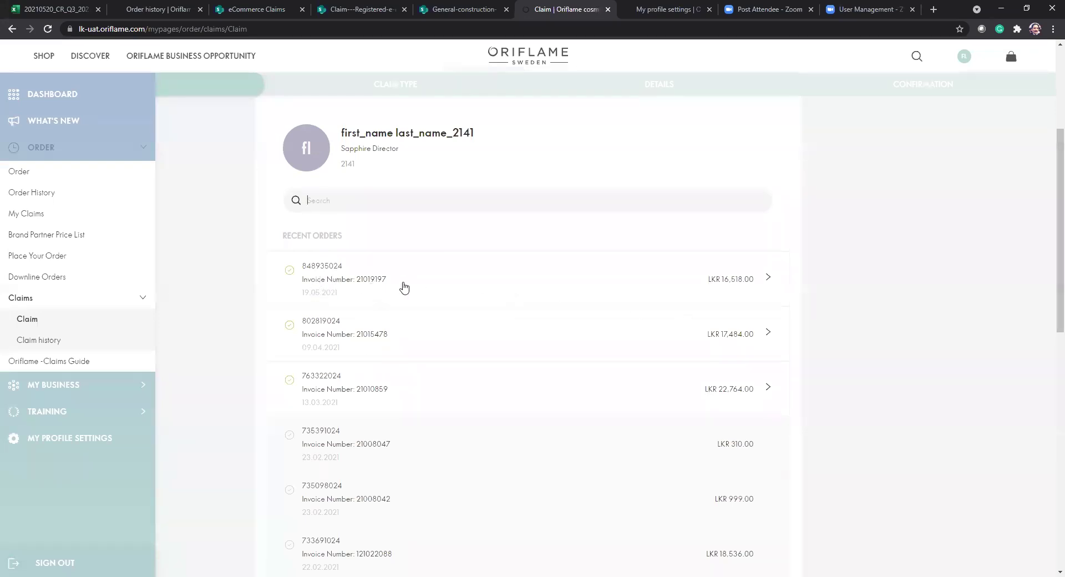
click(368, 284)
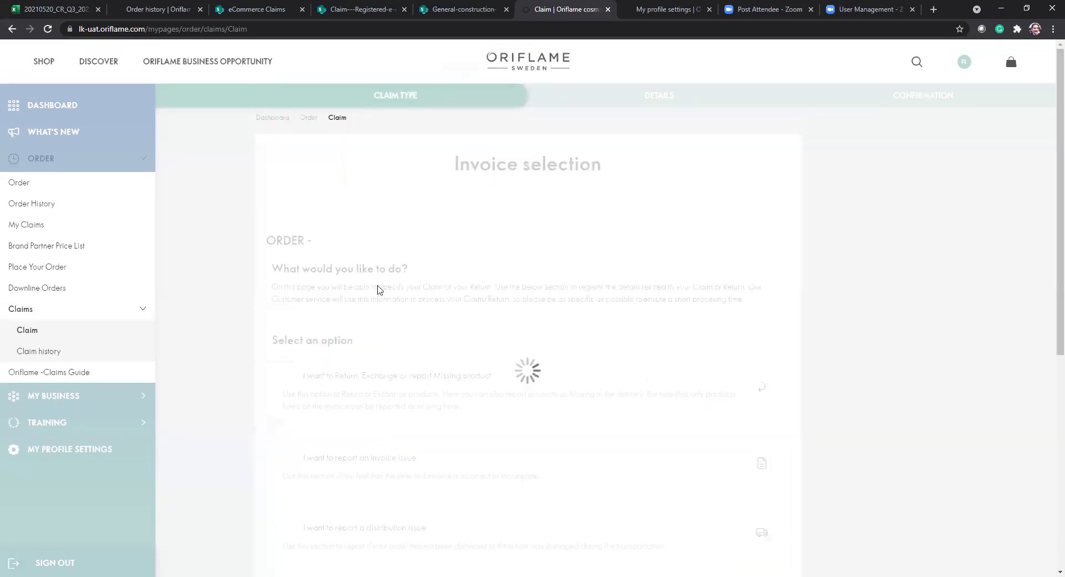
scroll(374, 290, down, 1)
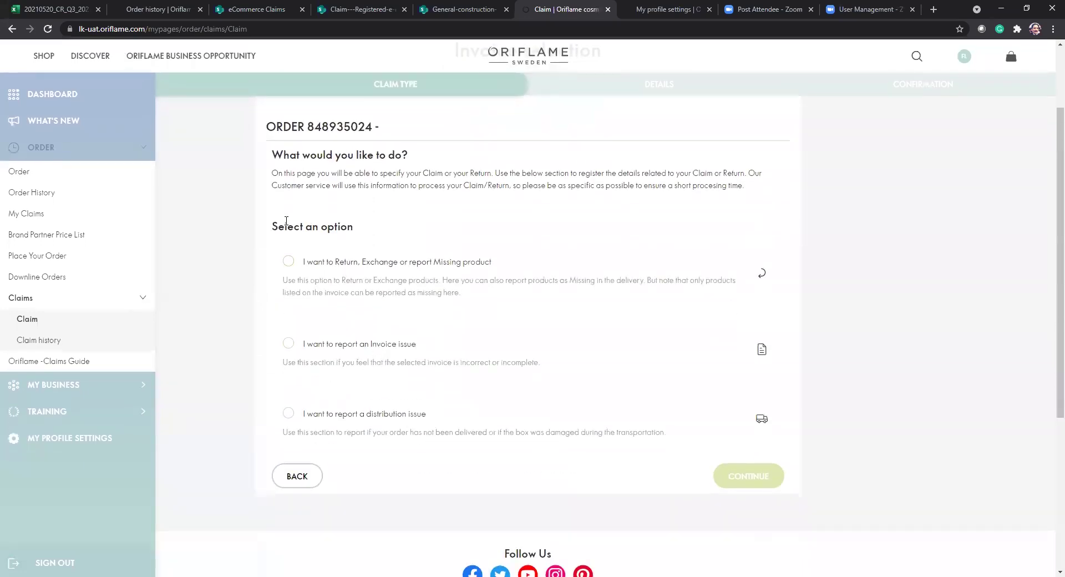
drag(273, 226, 373, 239)
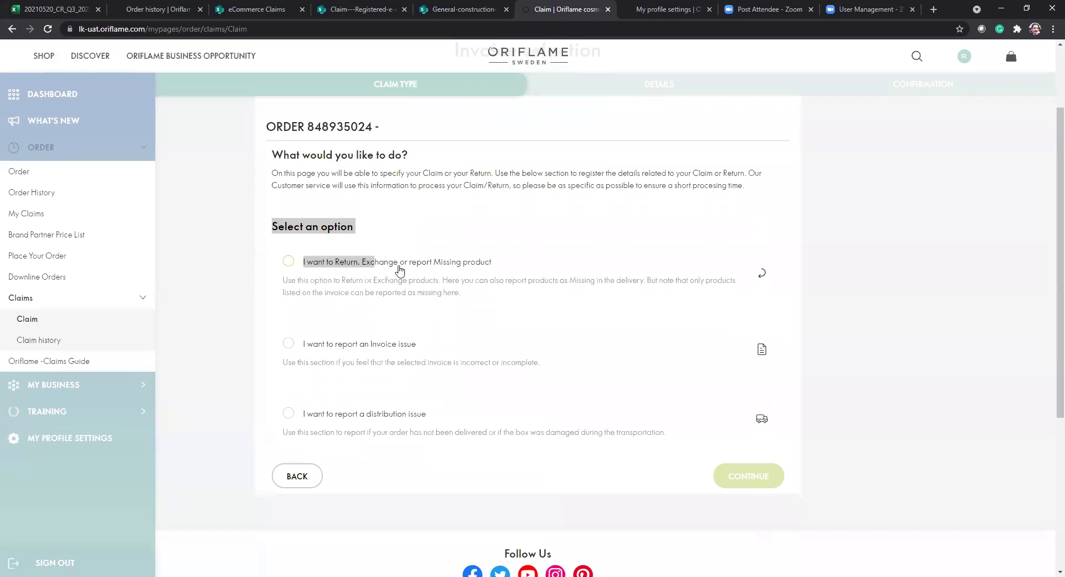
click(493, 272)
drag(493, 271, 302, 265)
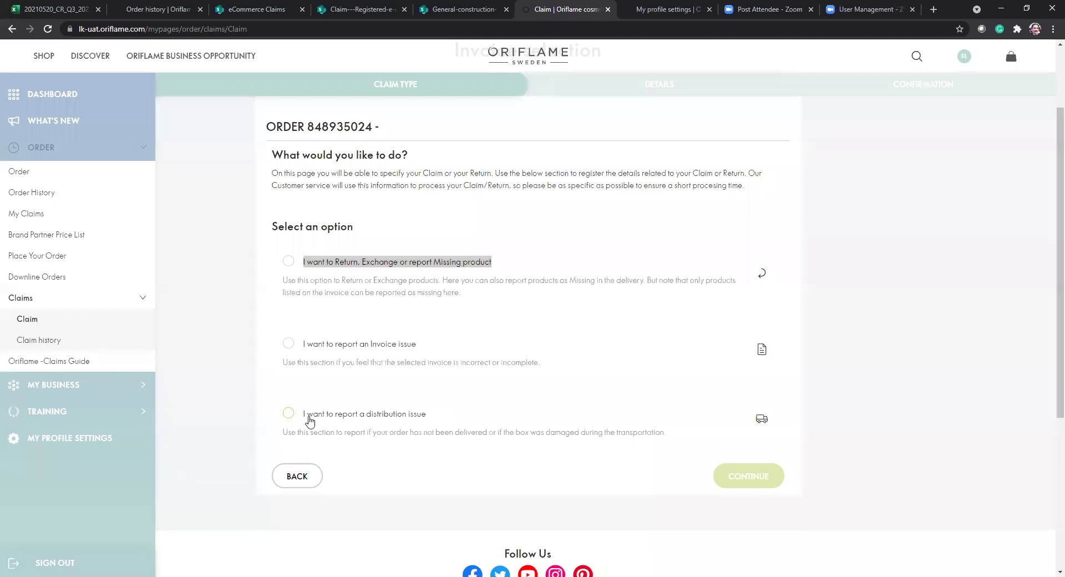
drag(310, 422, 434, 428)
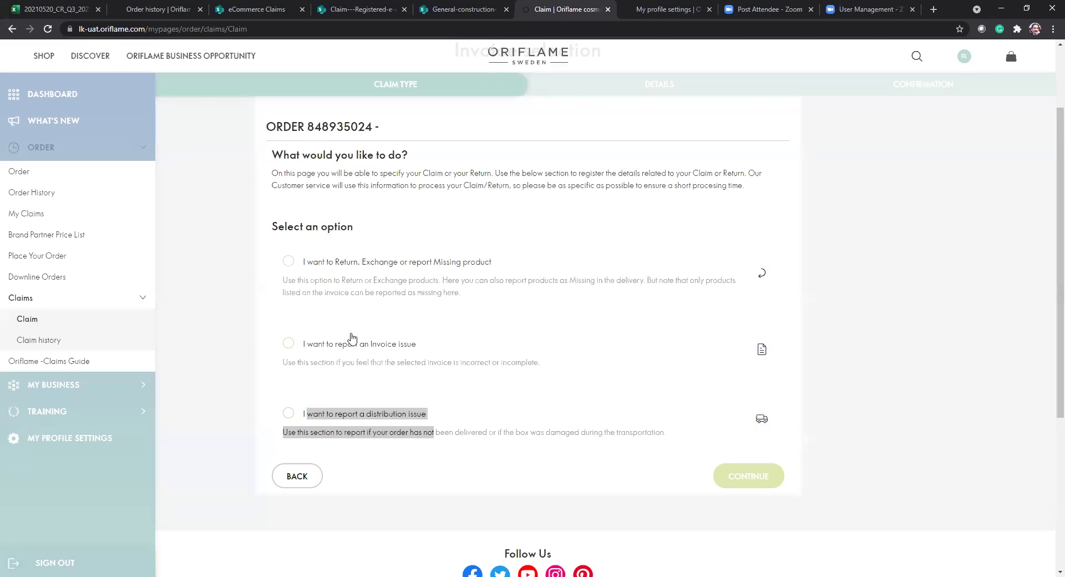
Choose the missing-product claim type and continue to the item details.
click(270, 298)
click(288, 268)
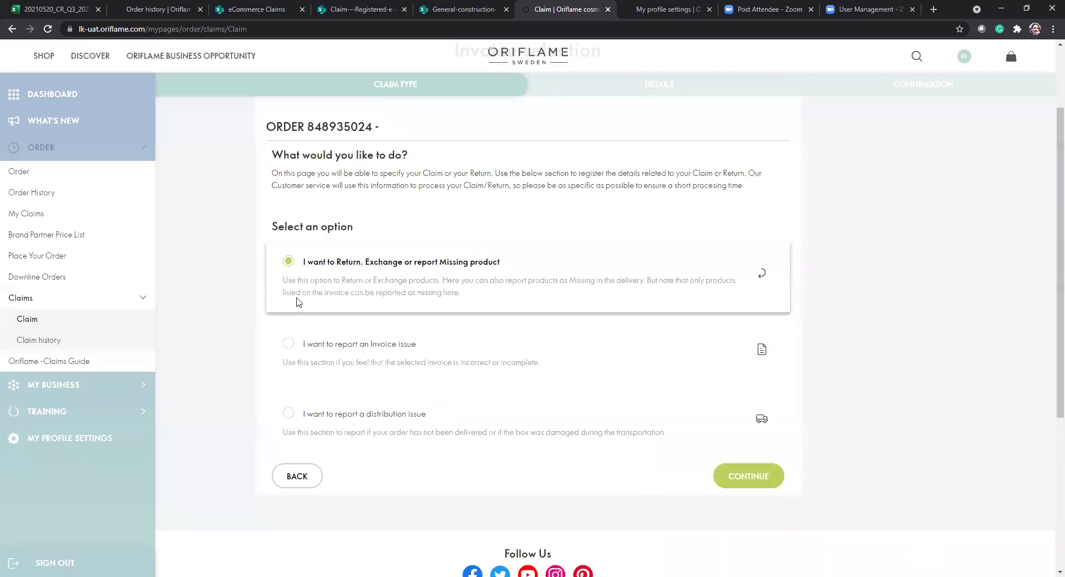
click(742, 484)
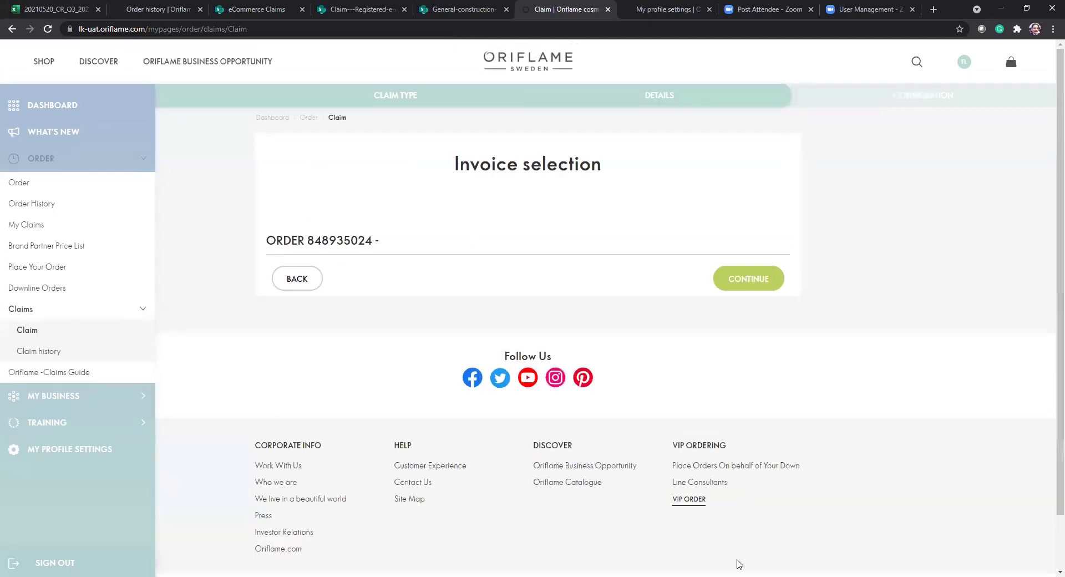
Browse the order items and check, then dismiss, the second Man Eau de Toilette's claim actions.
scroll(683, 423, down, 1)
scroll(786, 508, down, 2)
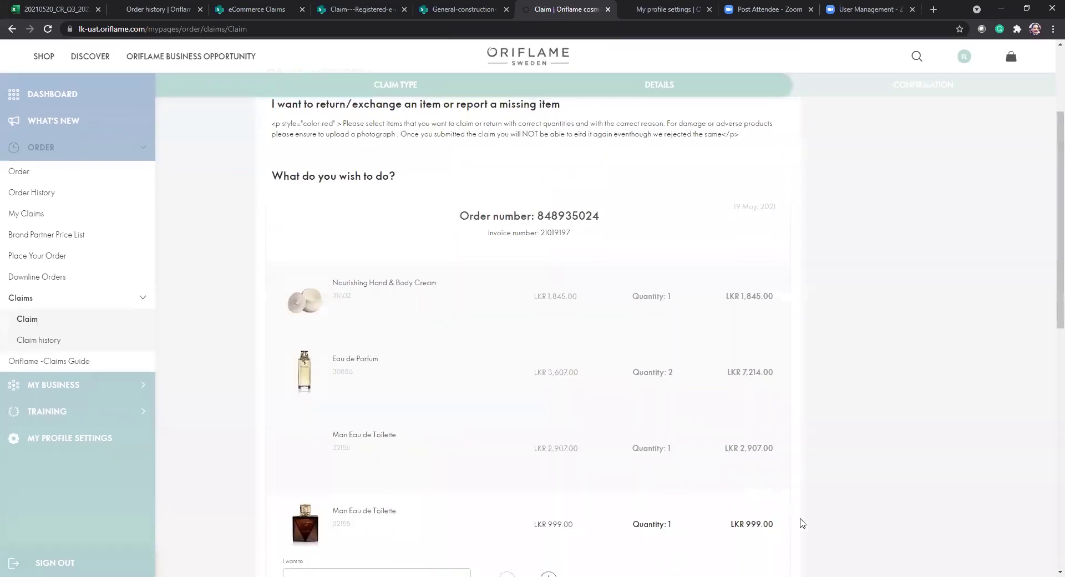
scroll(800, 522, down, 3)
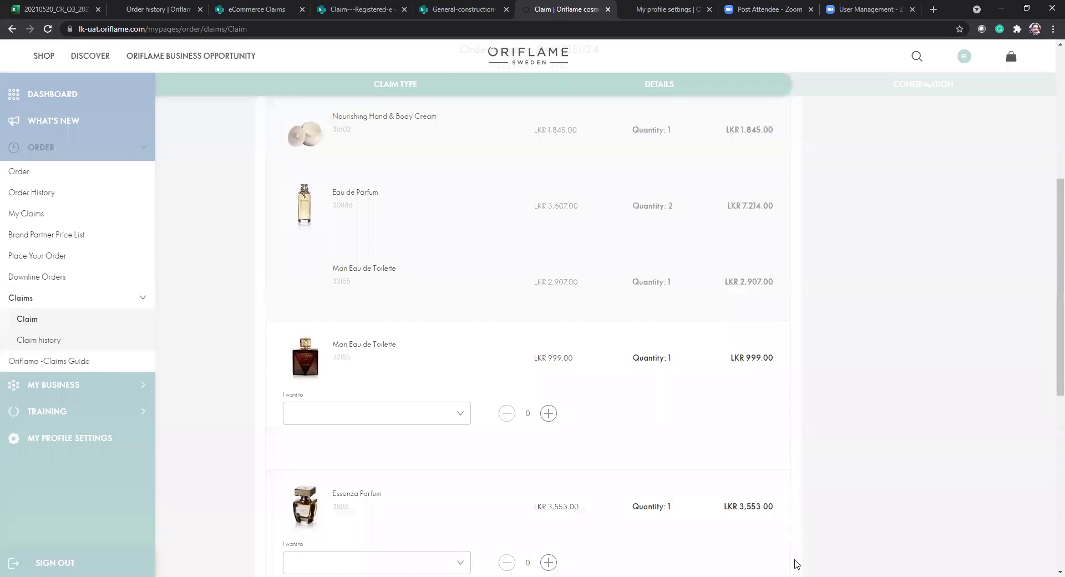
scroll(754, 384, down, 4)
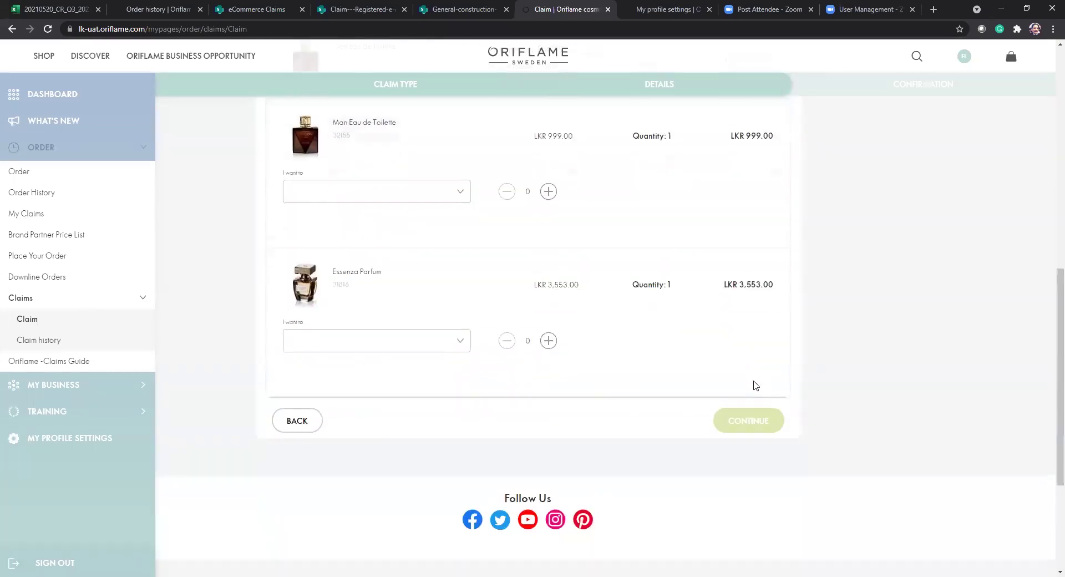
scroll(756, 385, up, 5)
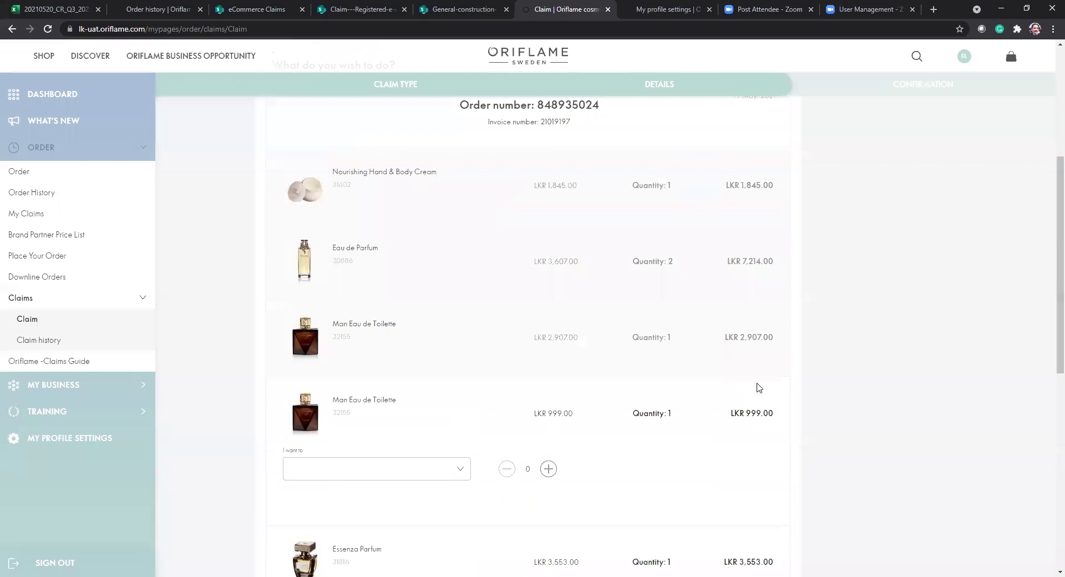
scroll(756, 385, down, 3)
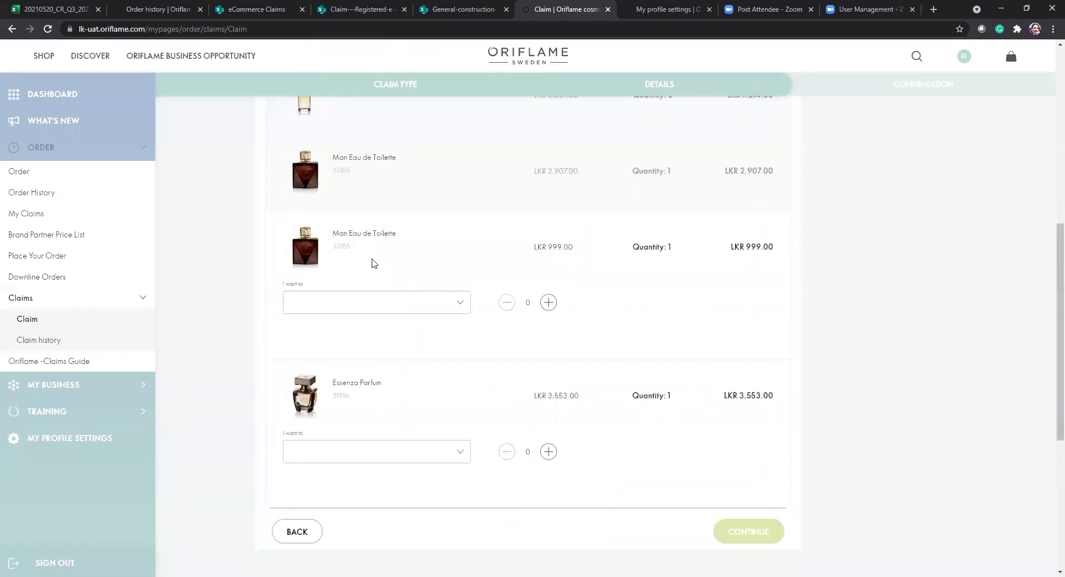
drag(363, 238, 331, 239)
click(461, 305)
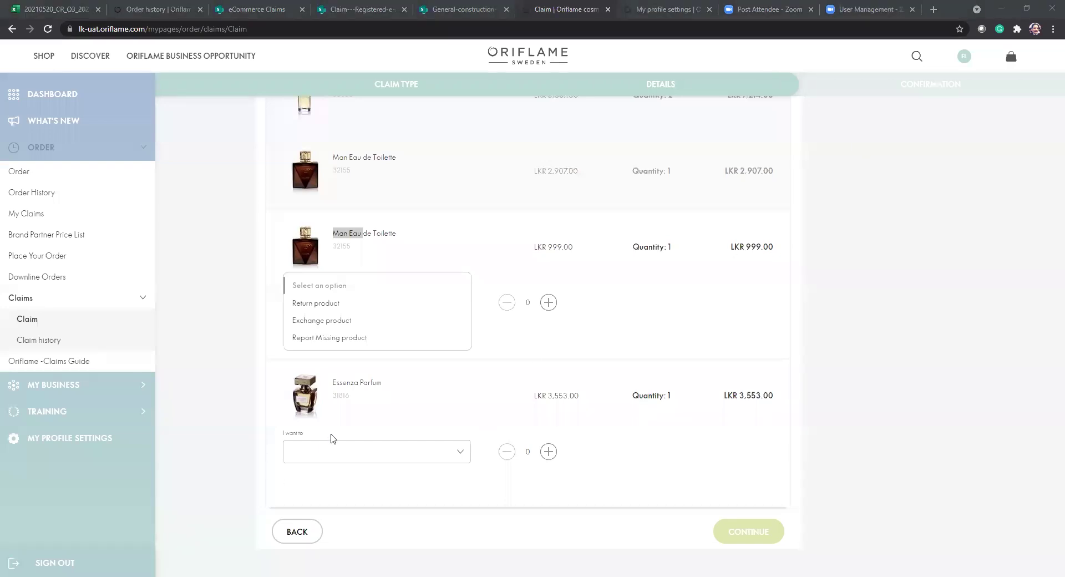
key(ctrl+minus)
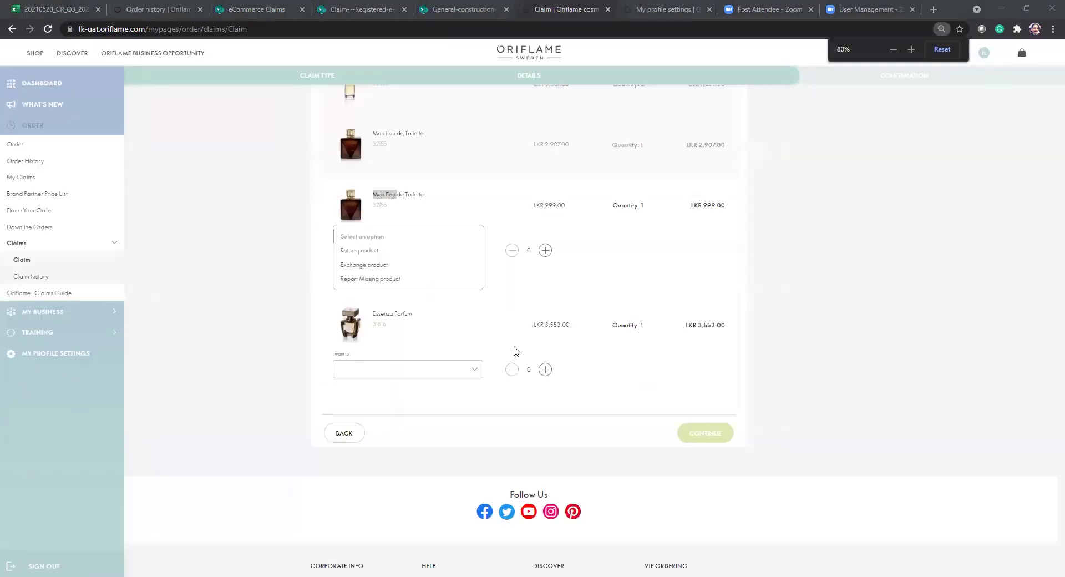
key(ctrl+plus)
key(ctrl+plus)
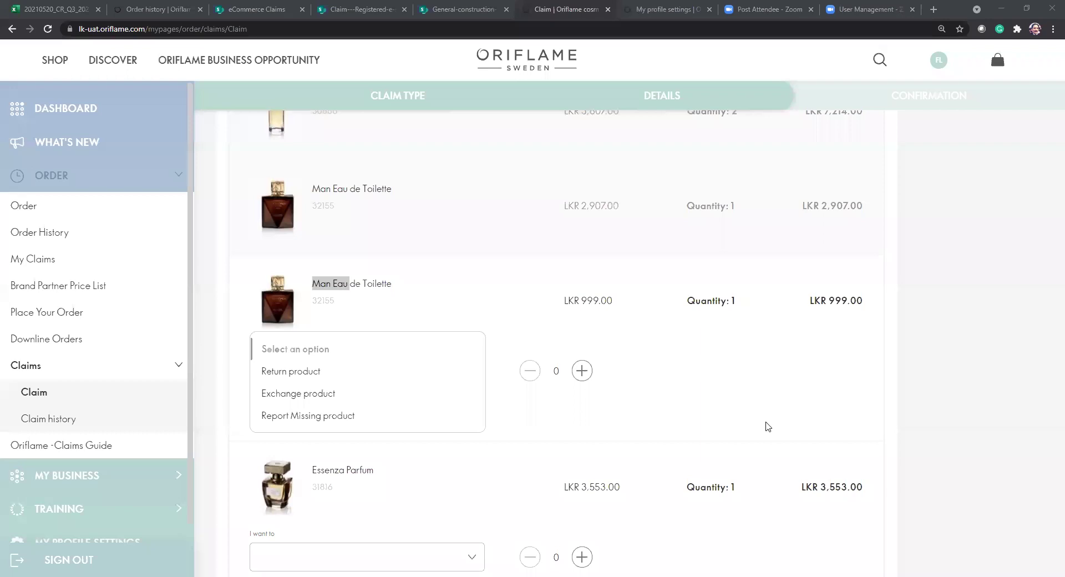
click(679, 393)
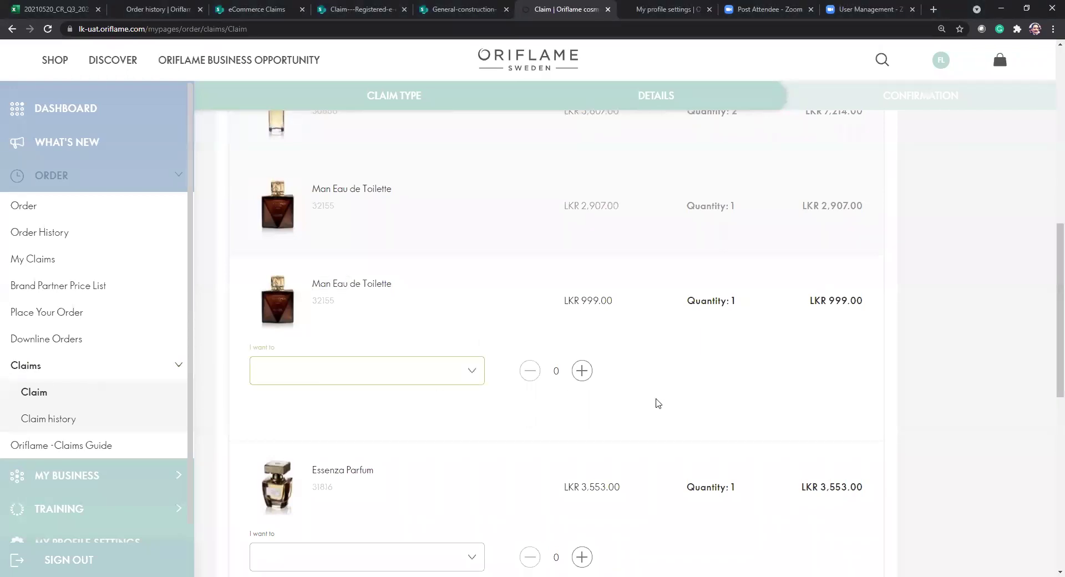
Show the claim actions for the LKR 999.00 Man Eau de Toilette.
scroll(374, 416, down, 3)
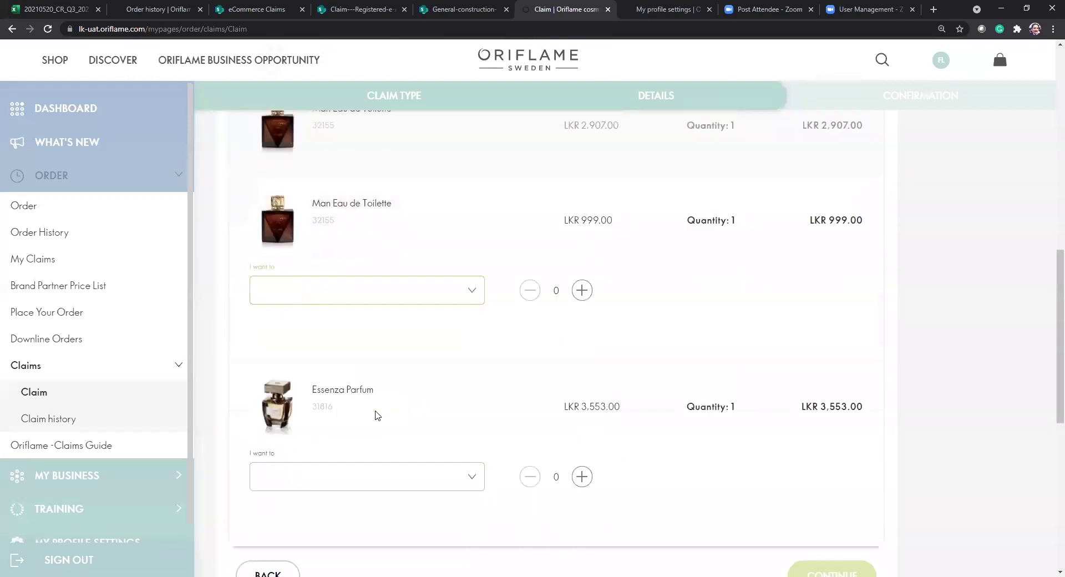
scroll(379, 413, up, 7)
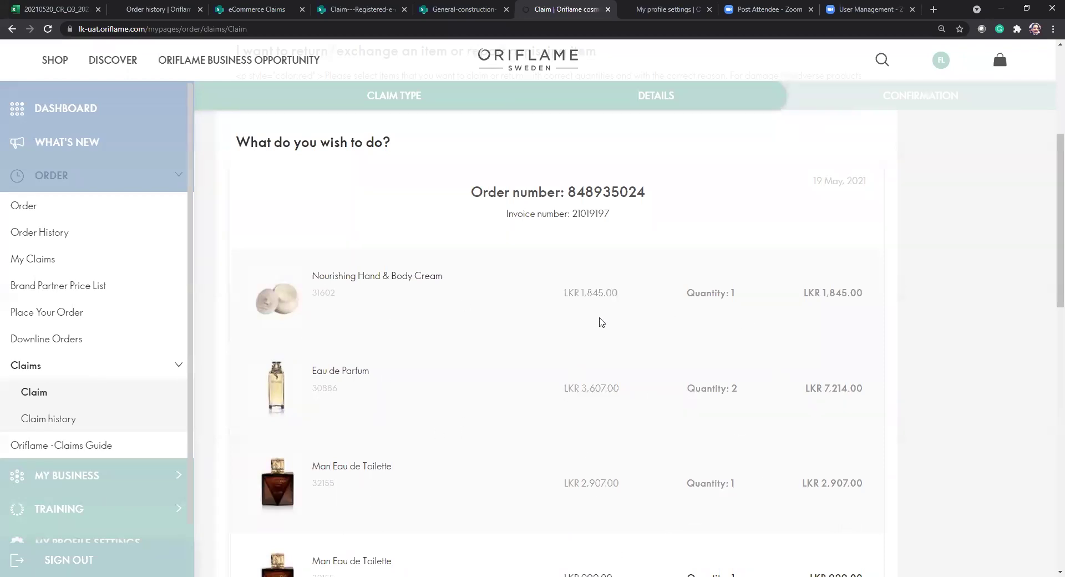
scroll(603, 316, down, 6)
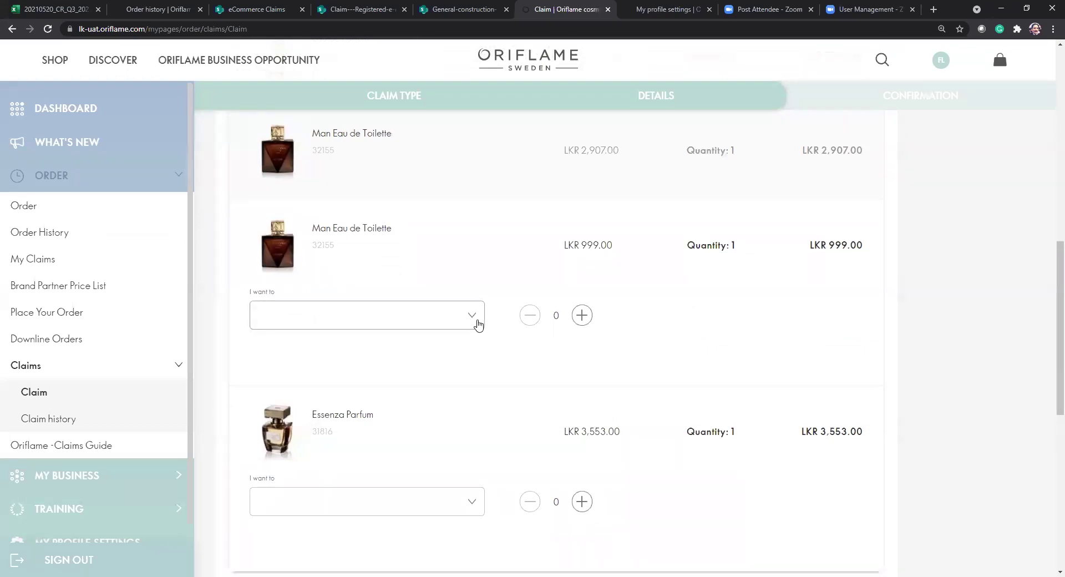
click(476, 320)
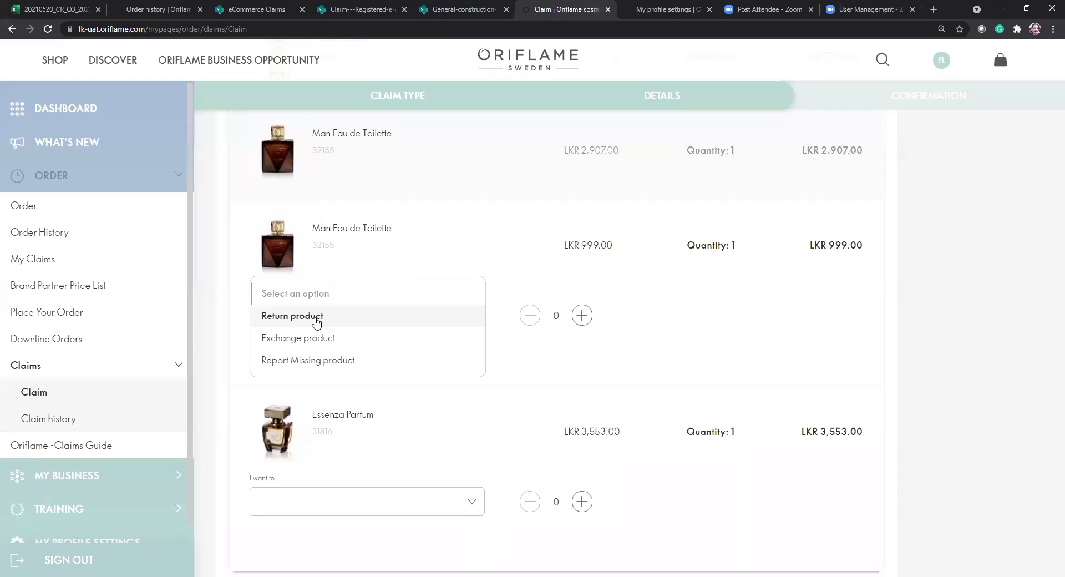
Set the LKR 999.00 Man Eau de Toilette to Return product because of Adverse reaction.
click(317, 321)
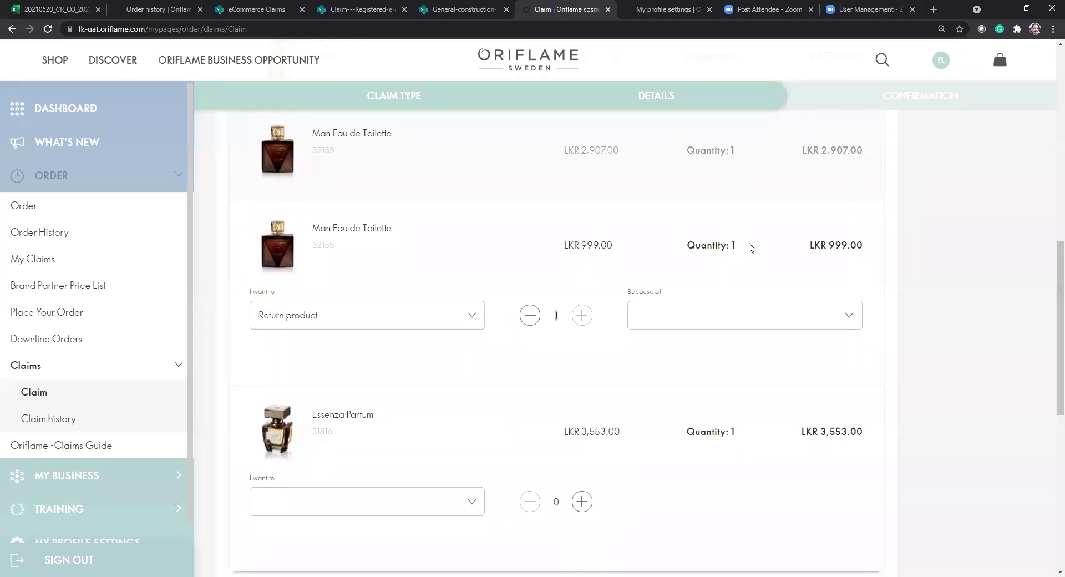
drag(728, 246, 606, 280)
click(572, 316)
click(759, 329)
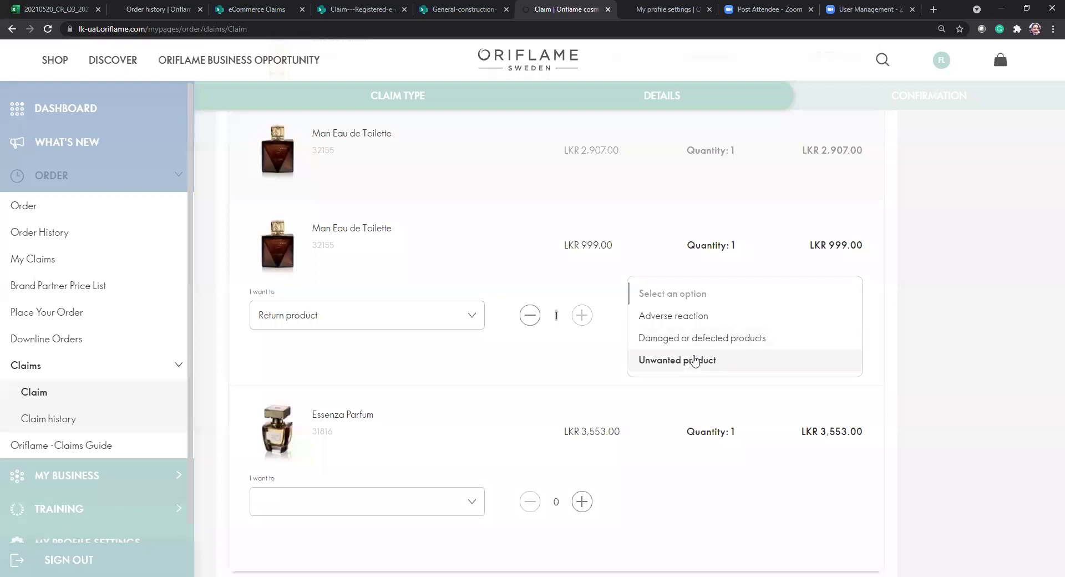
click(682, 325)
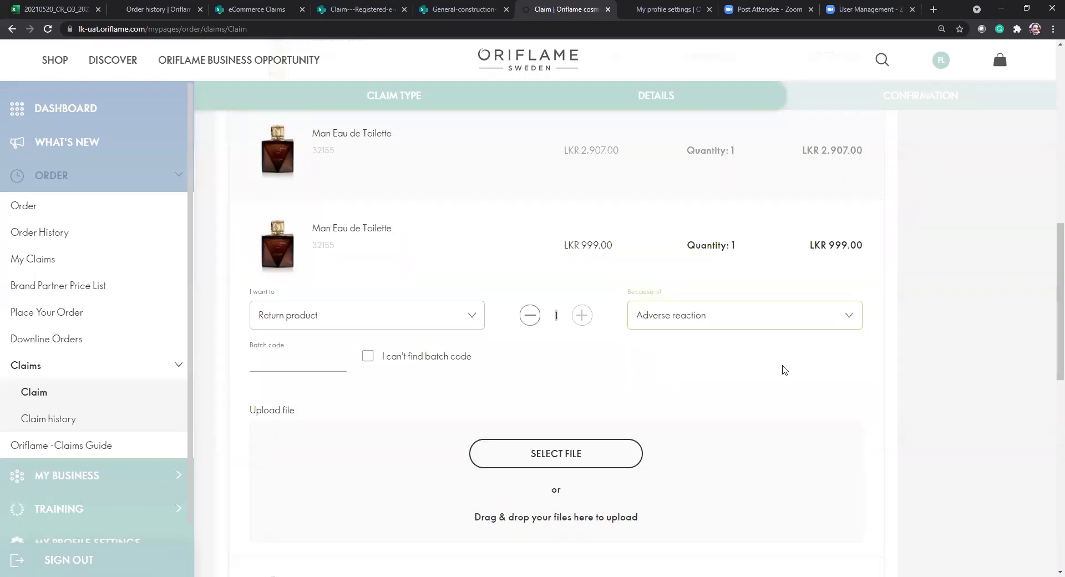
Tick 'I can't find batch code' for the returned Man Eau de Toilette.
scroll(782, 369, down, 1)
click(306, 304)
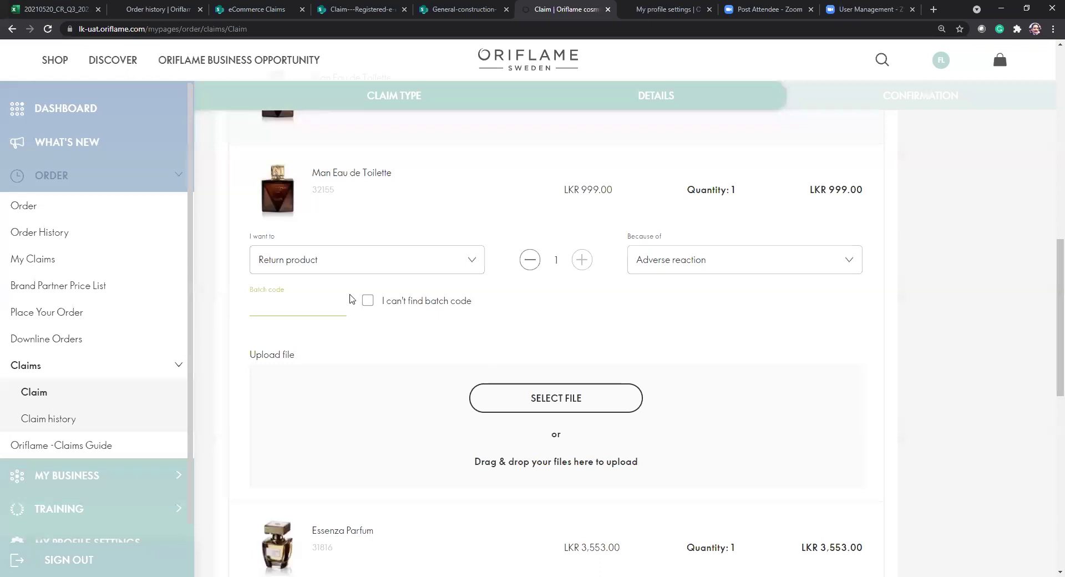
click(368, 301)
click(315, 303)
click(368, 302)
scroll(808, 475, down, 1)
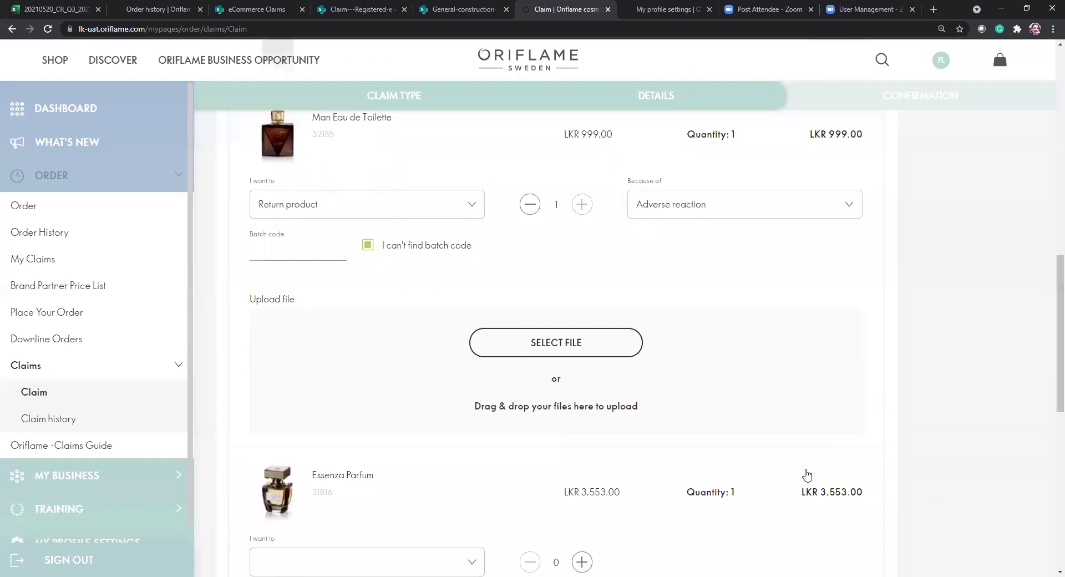
scroll(480, 308, down, 1)
scroll(608, 395, up, 2)
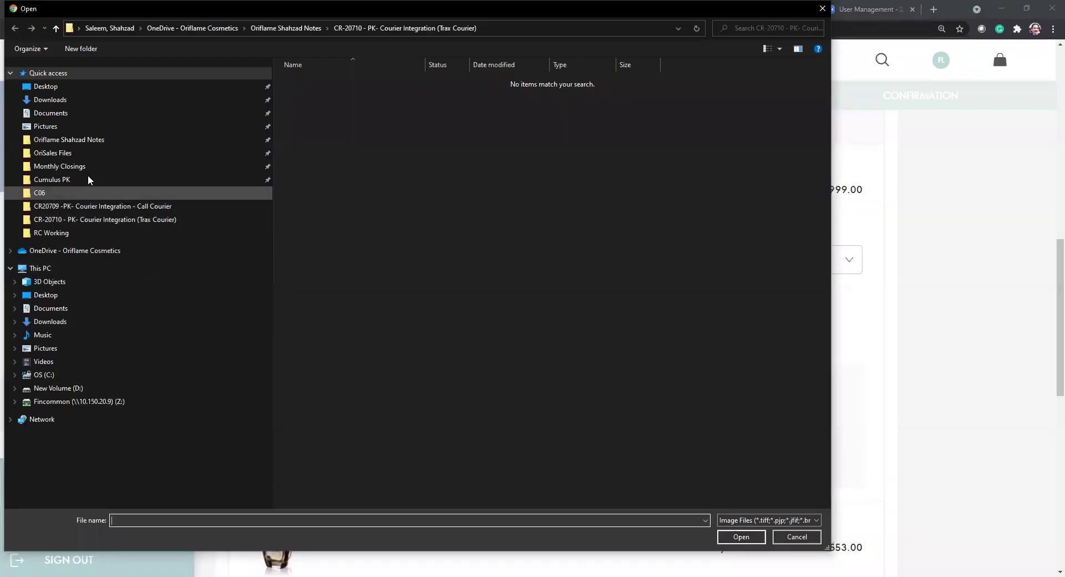
Upload images.jpg (11 kB) from the Desktop as the item's photo.
click(66, 87)
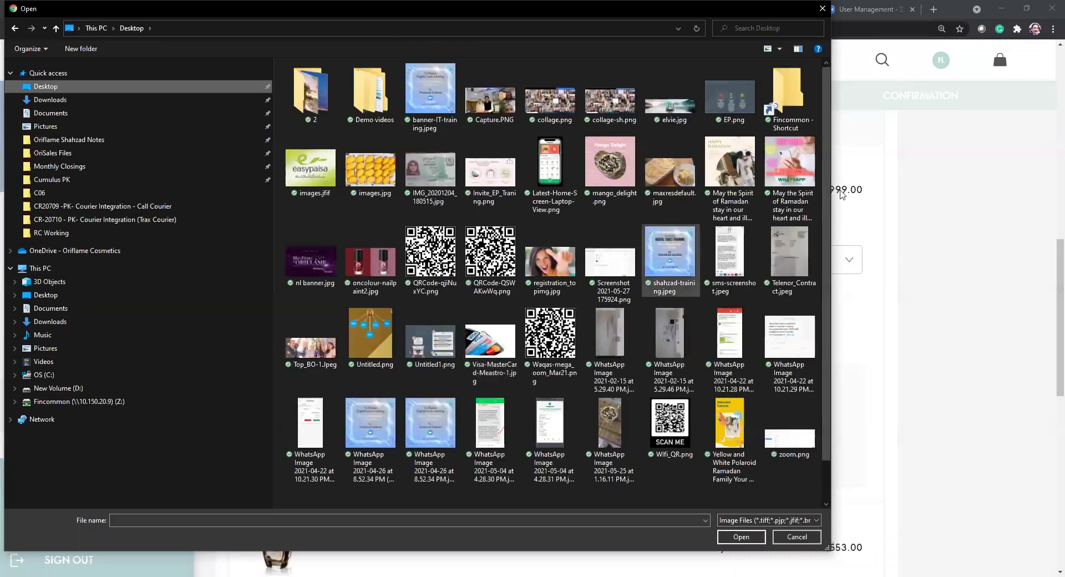
click(672, 176)
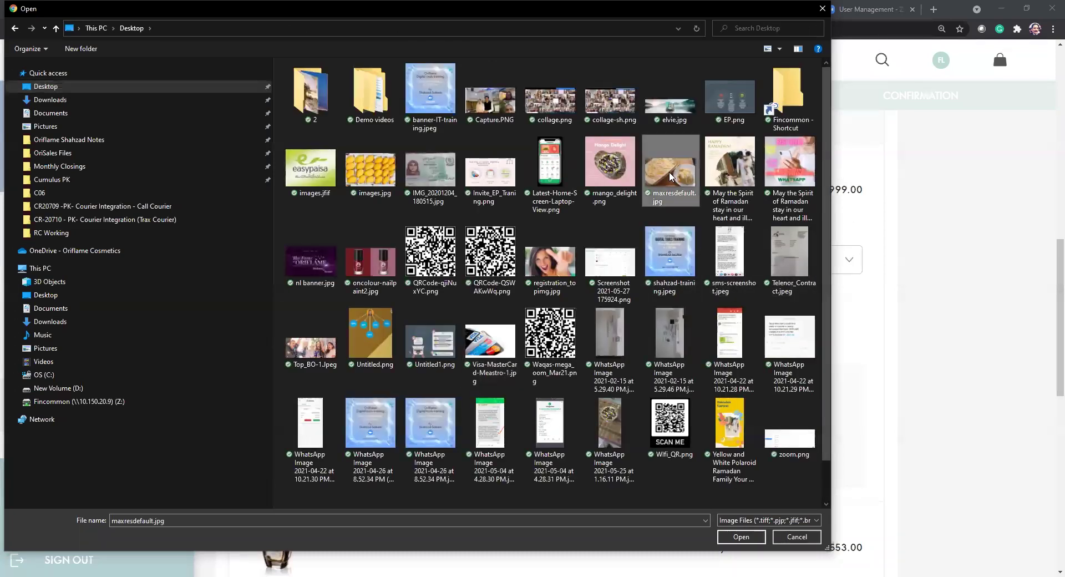
click(358, 177)
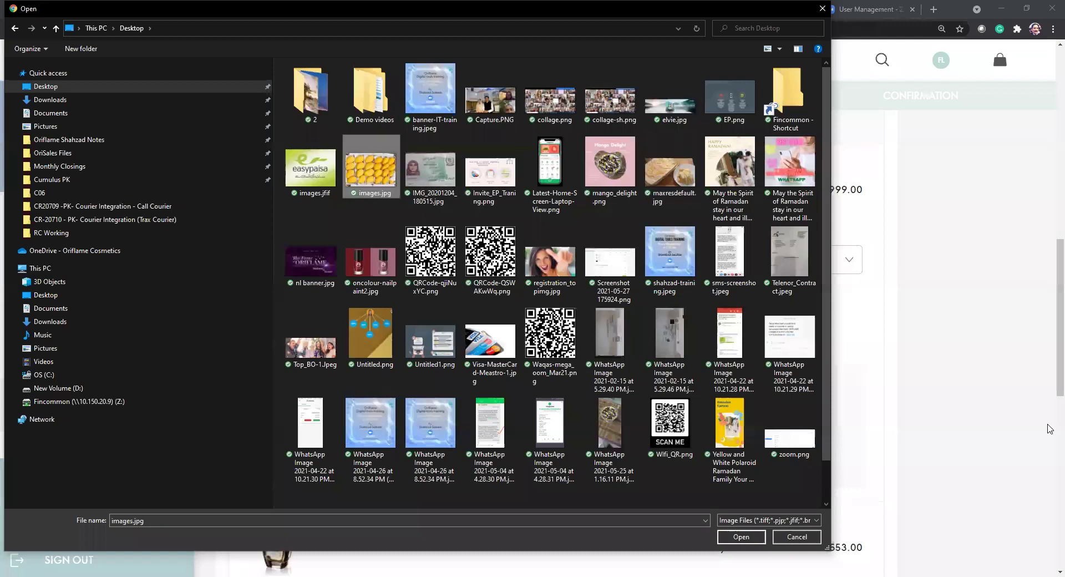
key(Return)
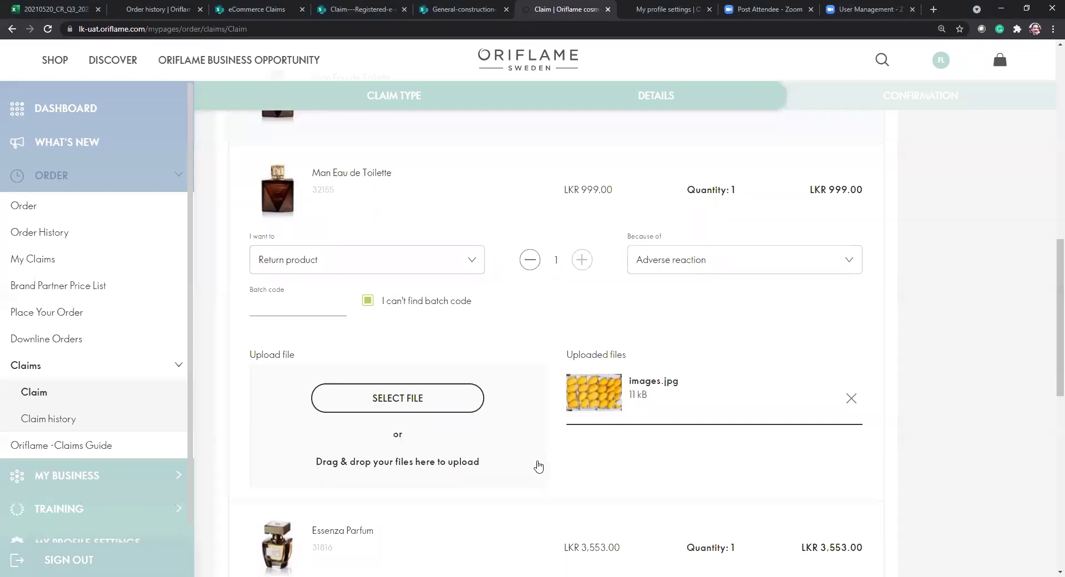
scroll(538, 464, down, 2)
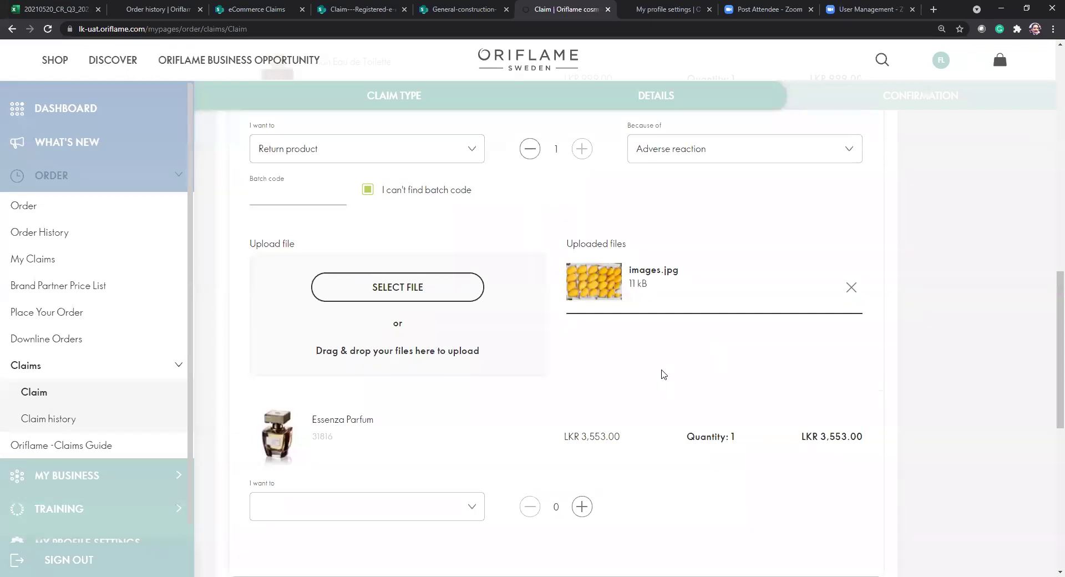
scroll(662, 374, up, 1)
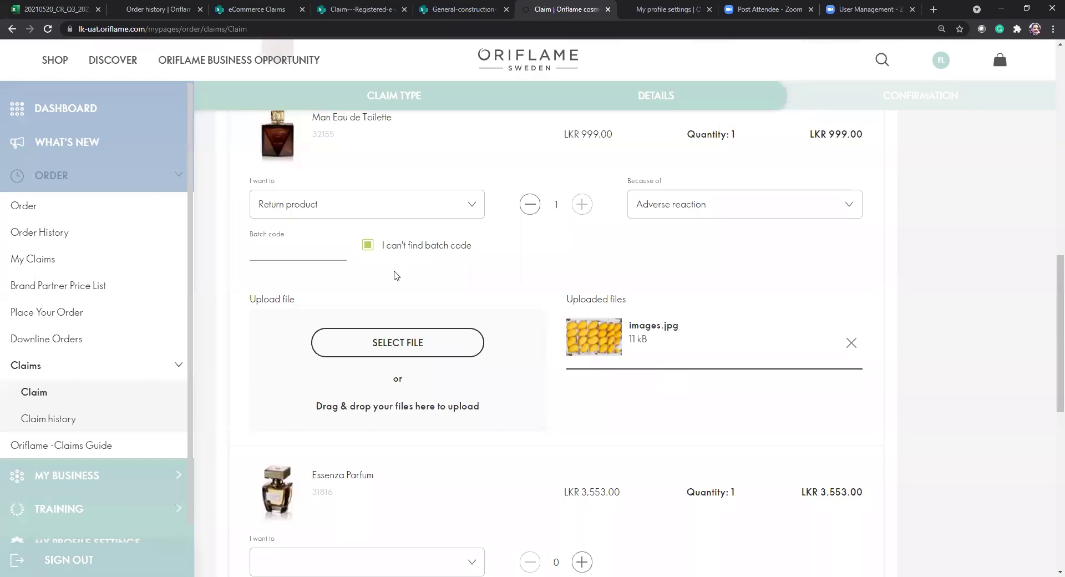
scroll(548, 410, down, 5)
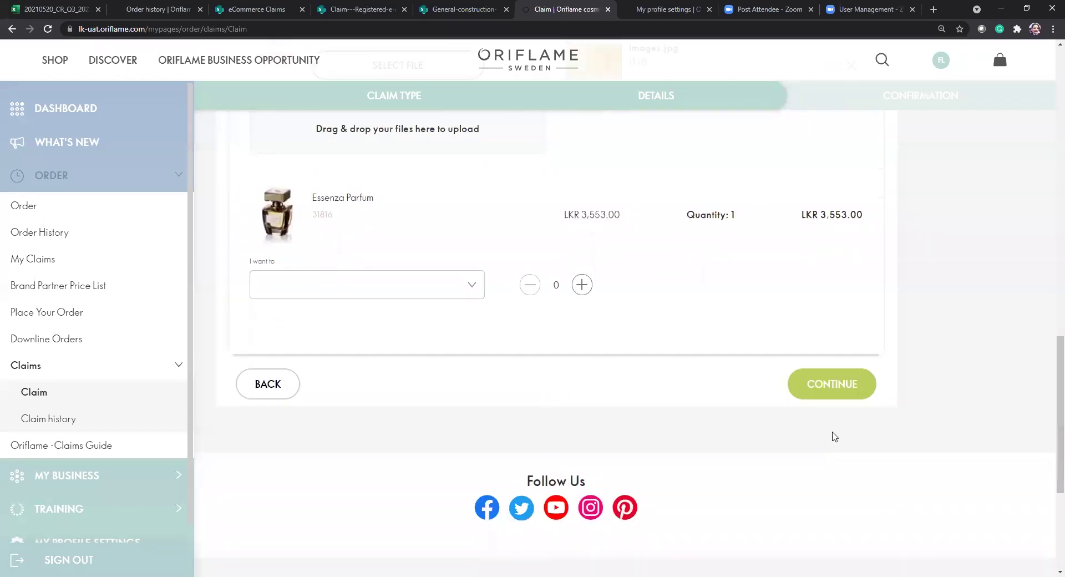
click(855, 396)
scroll(647, 451, down, 4)
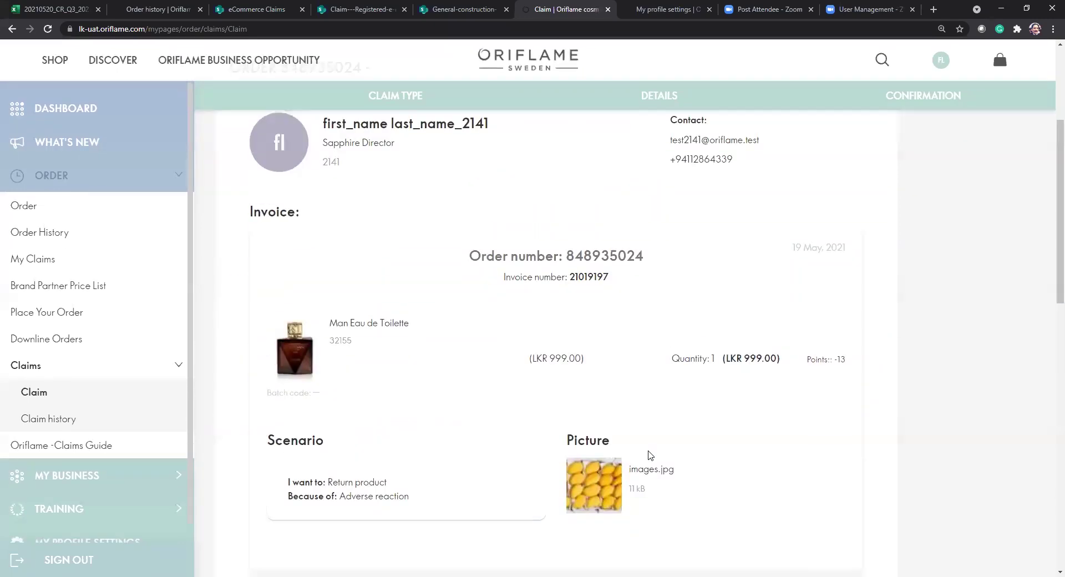
drag(338, 323, 429, 343)
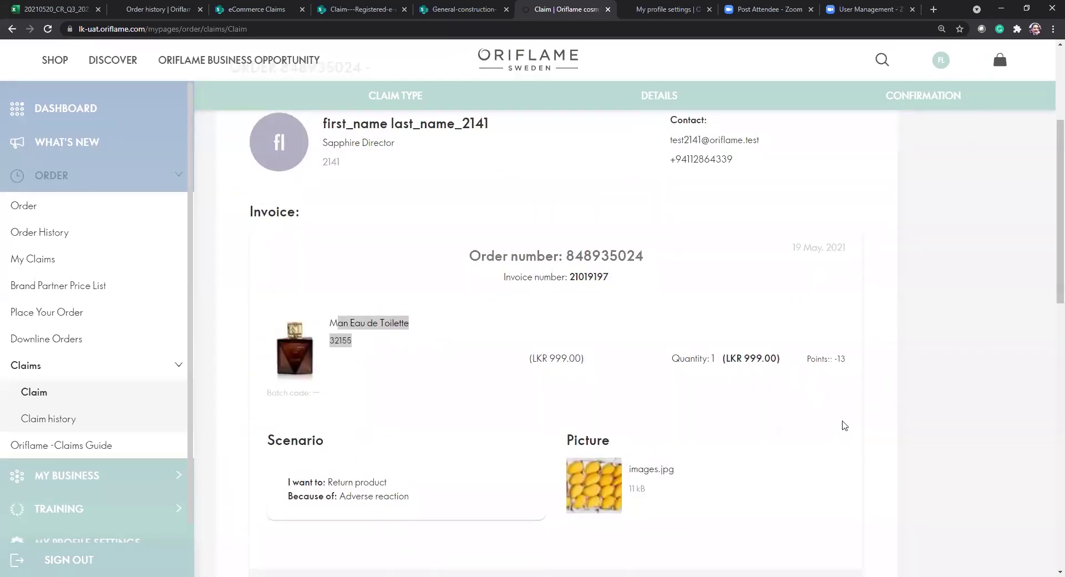
scroll(418, 385, down, 2)
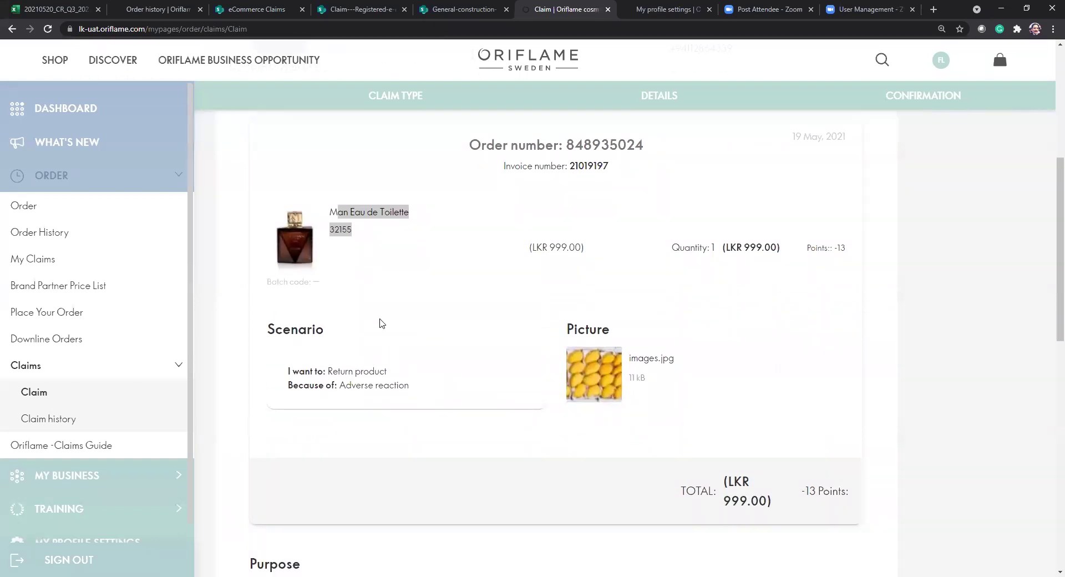
scroll(387, 322, up, 2)
click(355, 342)
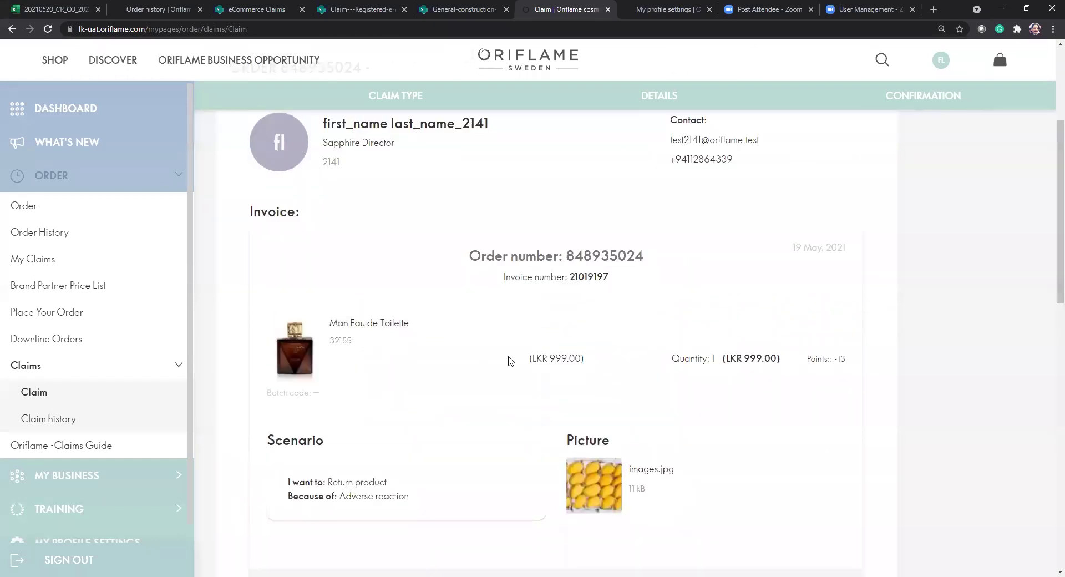
drag(329, 482, 398, 497)
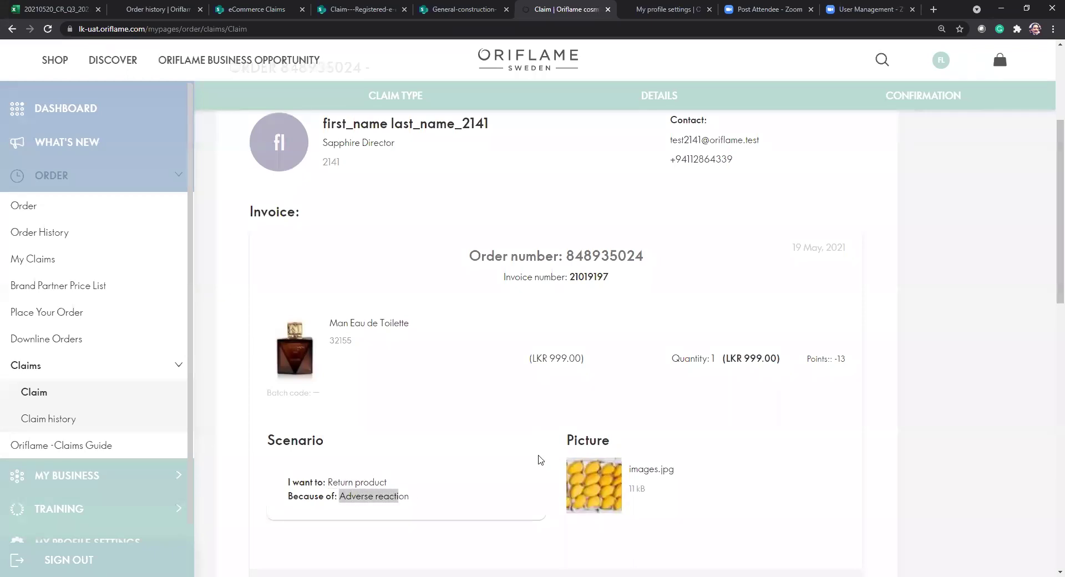
scroll(538, 460, down, 9)
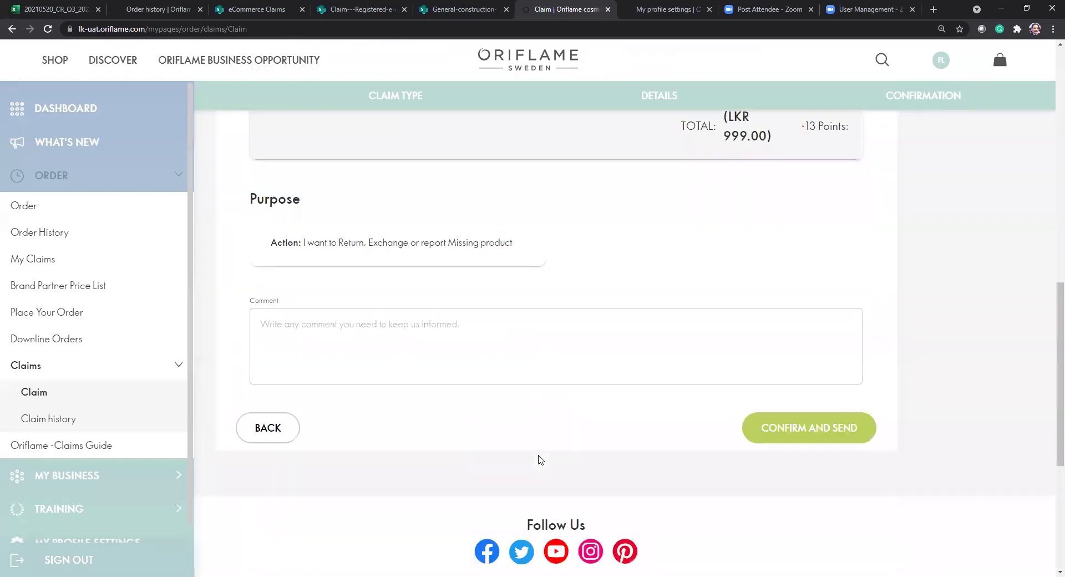
drag(307, 218, 518, 241)
click(388, 328)
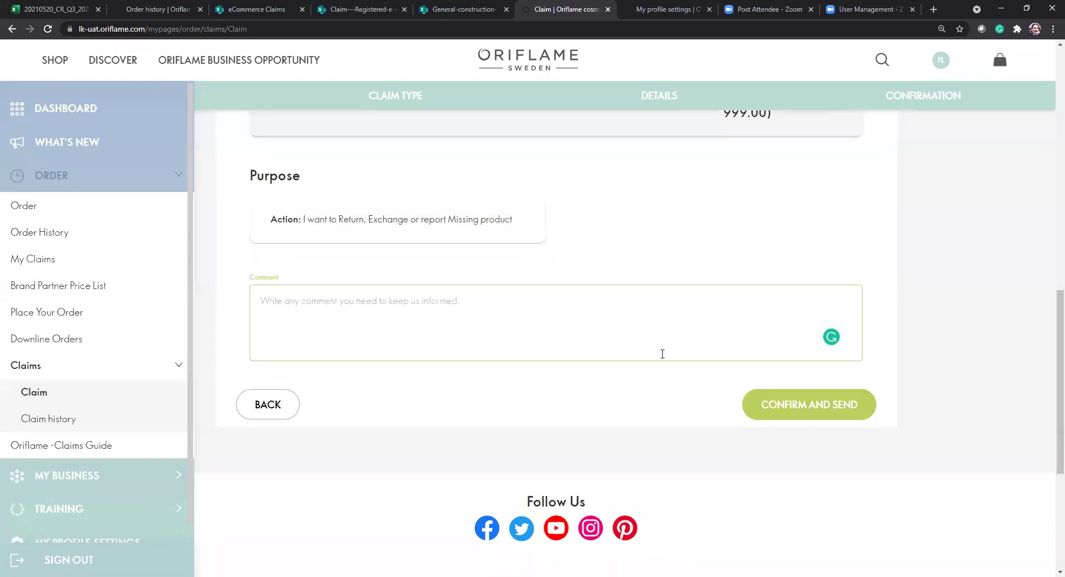
Enter the comment 'Comments: Mujhy ess product sy reaction ho gaya on my skin.'.
text(Comments)
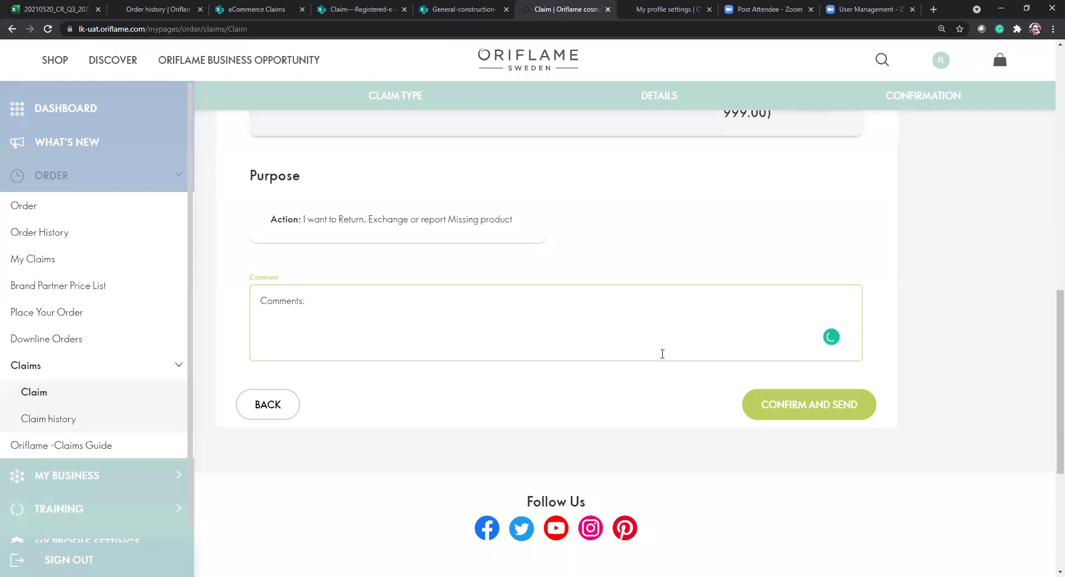
text(: Mujhy ess product sy read)
text(tion ho gaya on my skin.)
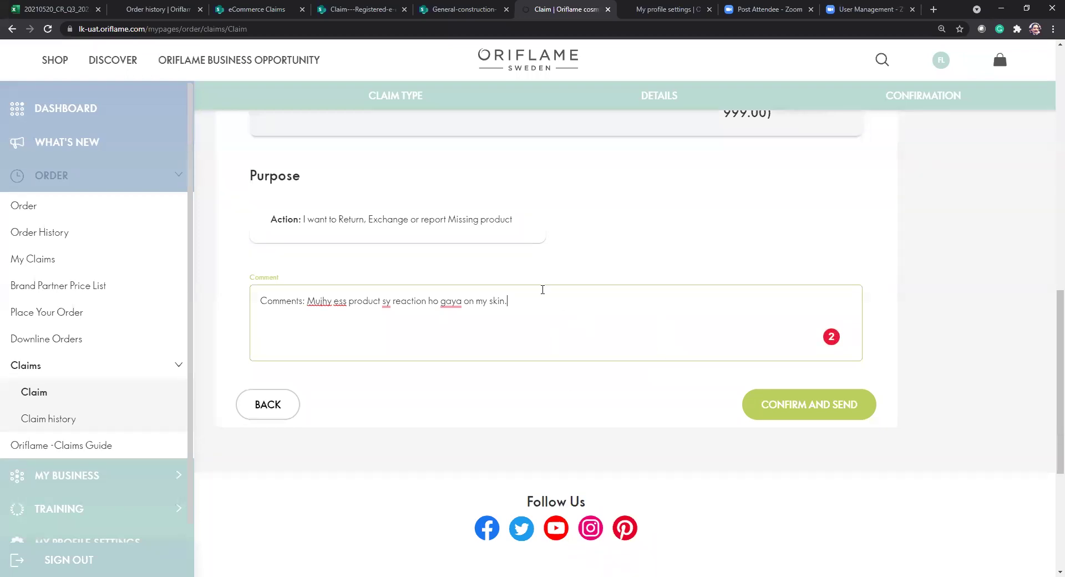
scroll(543, 289, up, 8)
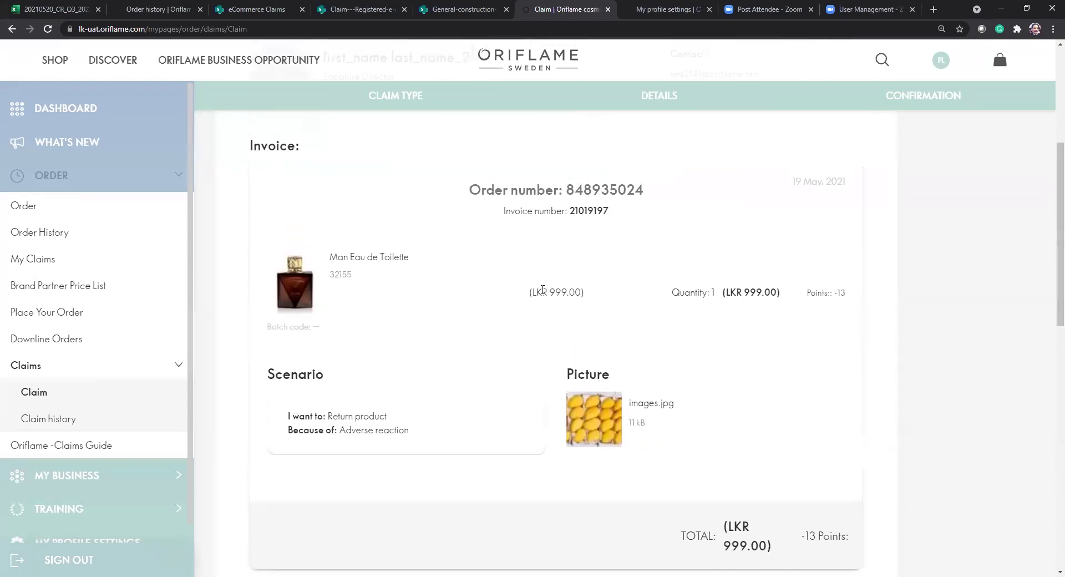
Review the confirmation summary, highlighting the Man Eau de Toilette's 999.00 price.
scroll(543, 289, up, 3)
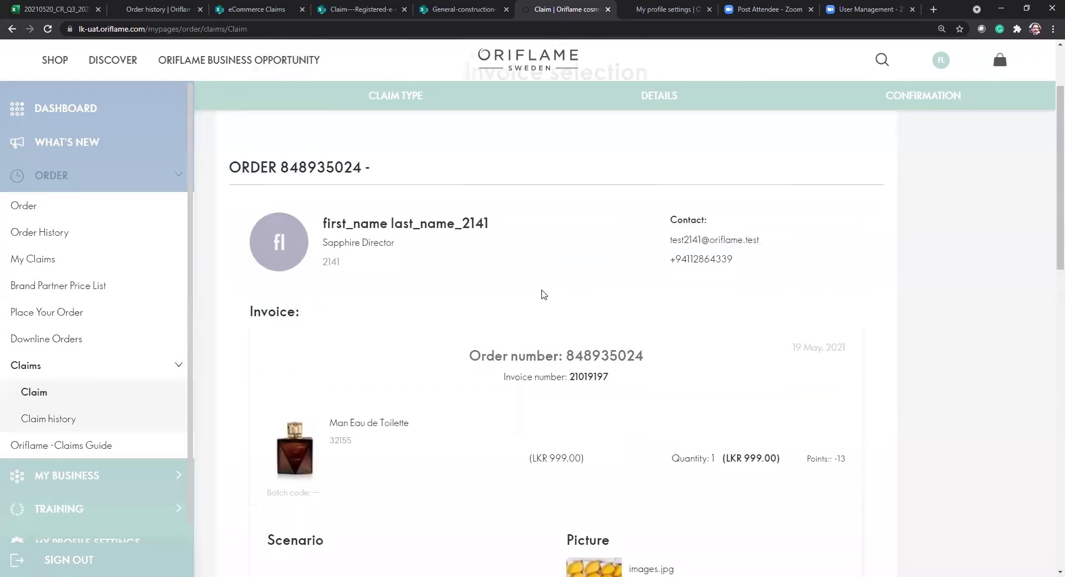
scroll(652, 394, down, 2)
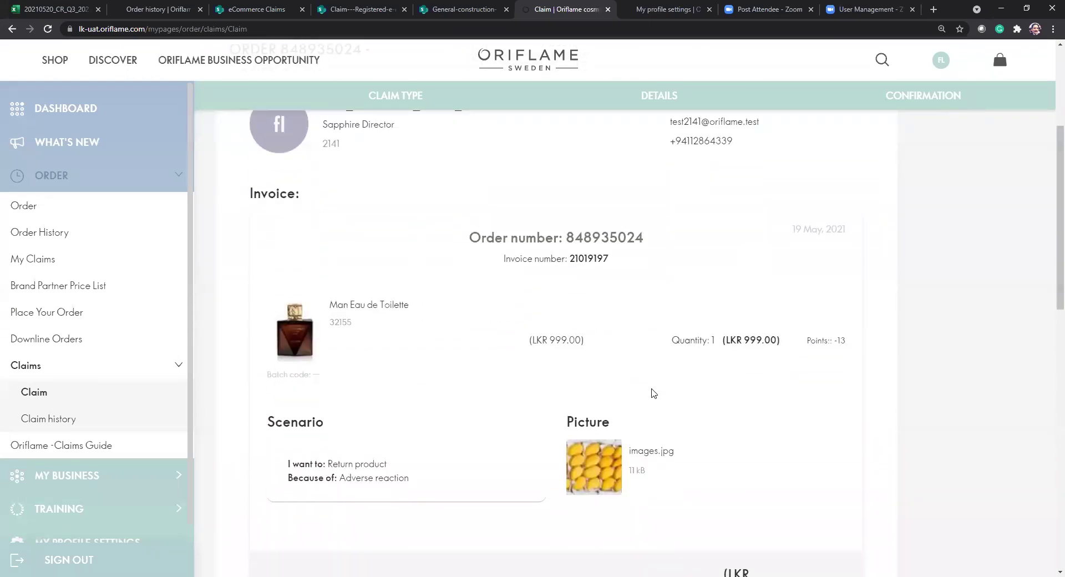
scroll(654, 393, down, 2)
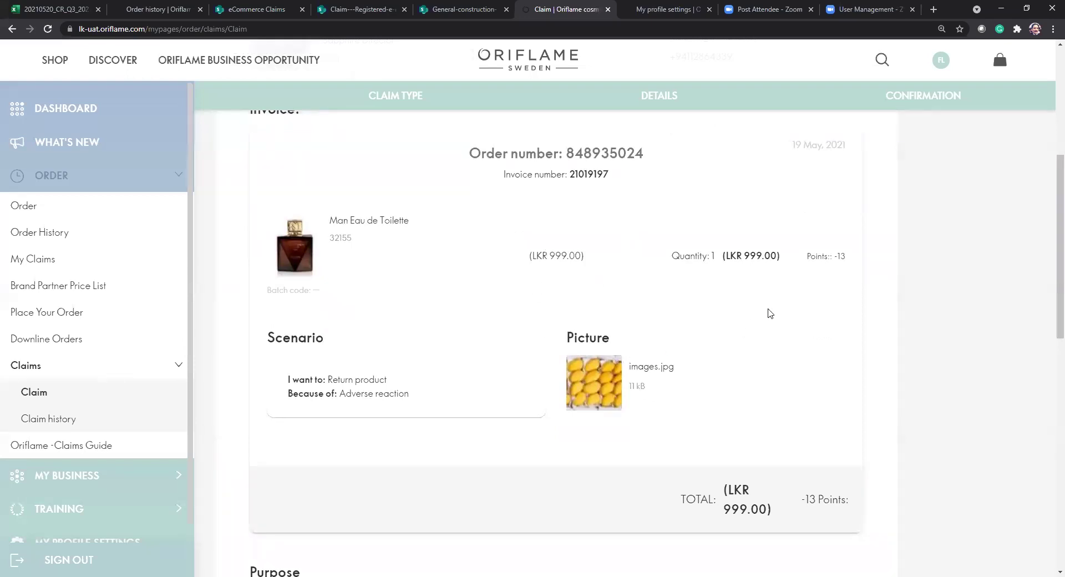
double_click(553, 254)
scroll(763, 565, up, 1)
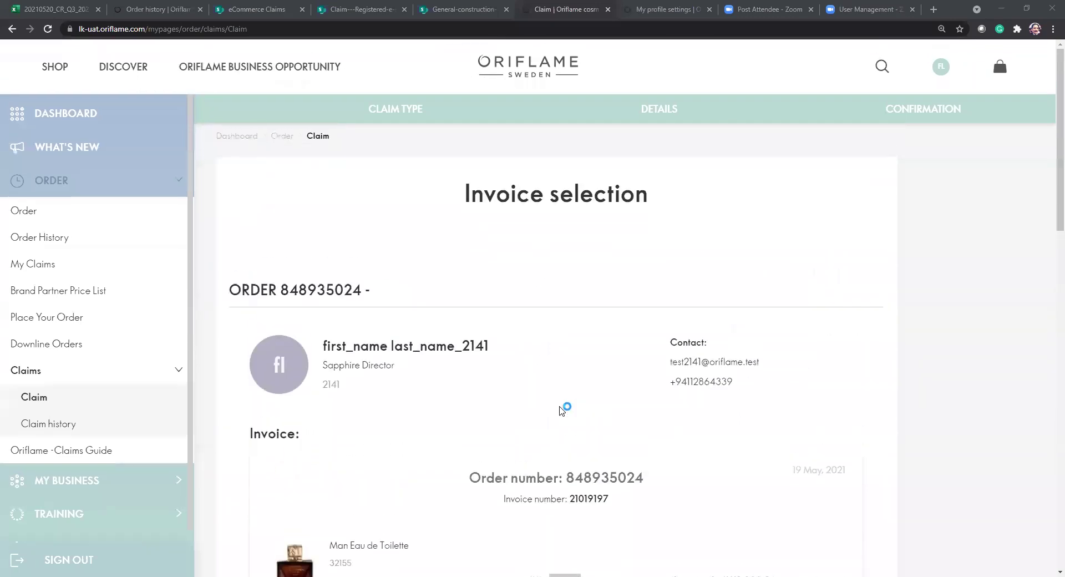
scroll(564, 409, down, 6)
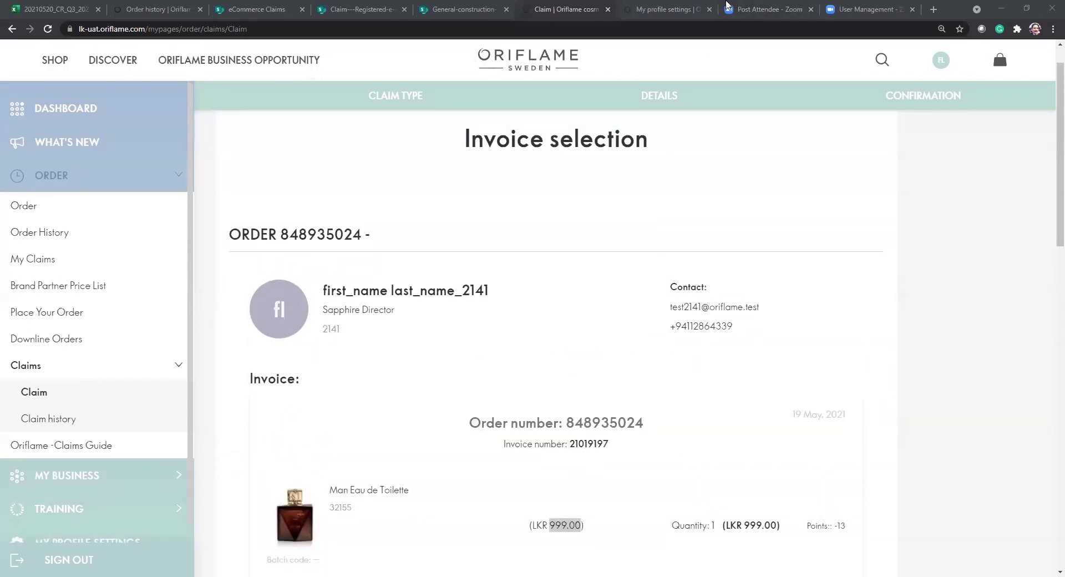
scroll(566, 386, down, 5)
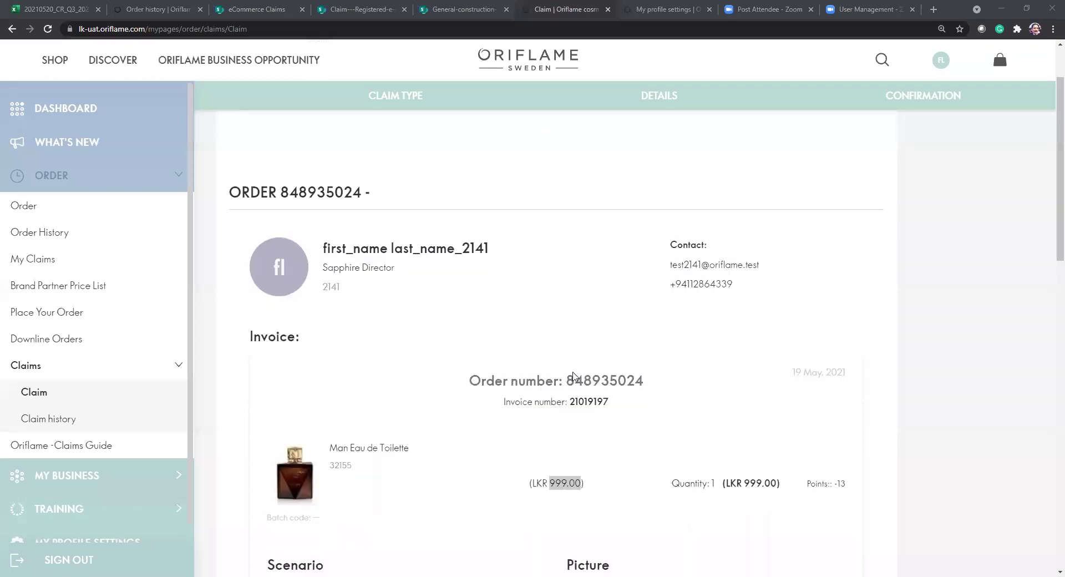
scroll(415, 455, up, 1)
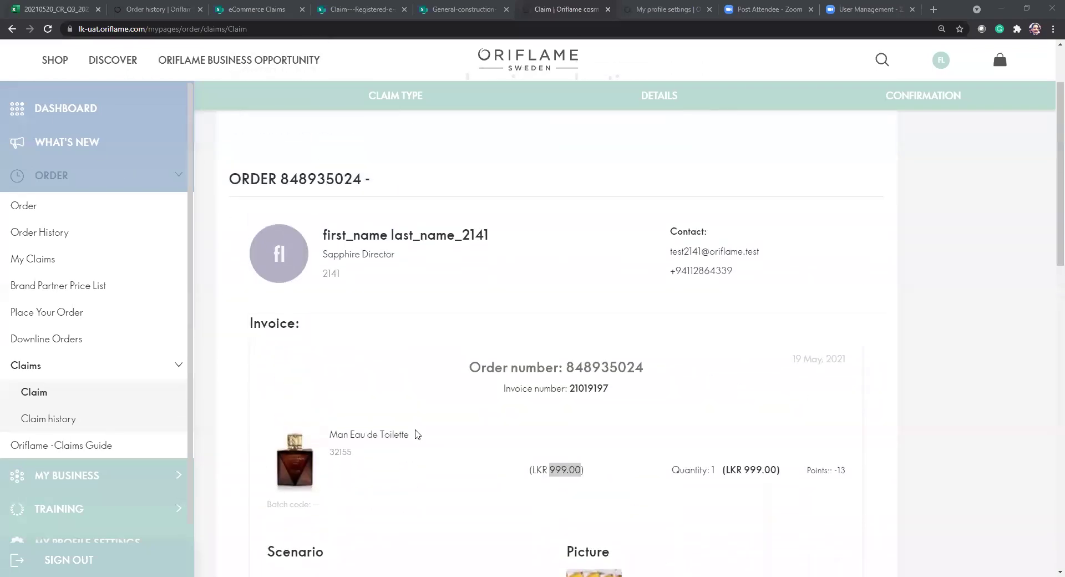
scroll(417, 434, down, 10)
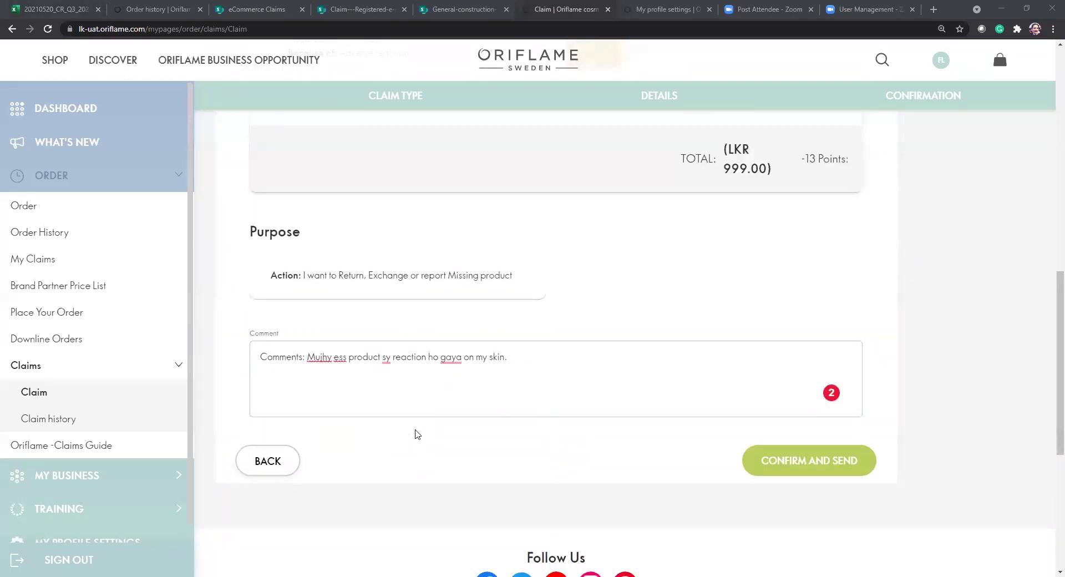
scroll(417, 434, up, 15)
scroll(418, 434, down, 8)
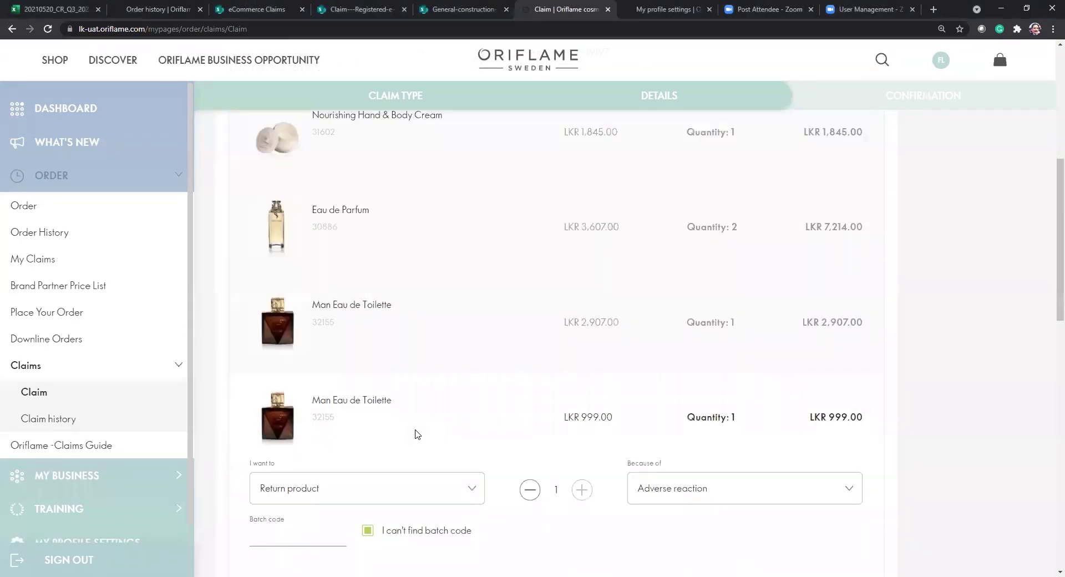
Change the Man Eau de Toilette's return reason from Adverse reaction to Damaged or defected products.
scroll(417, 434, down, 2)
scroll(735, 428, down, 2)
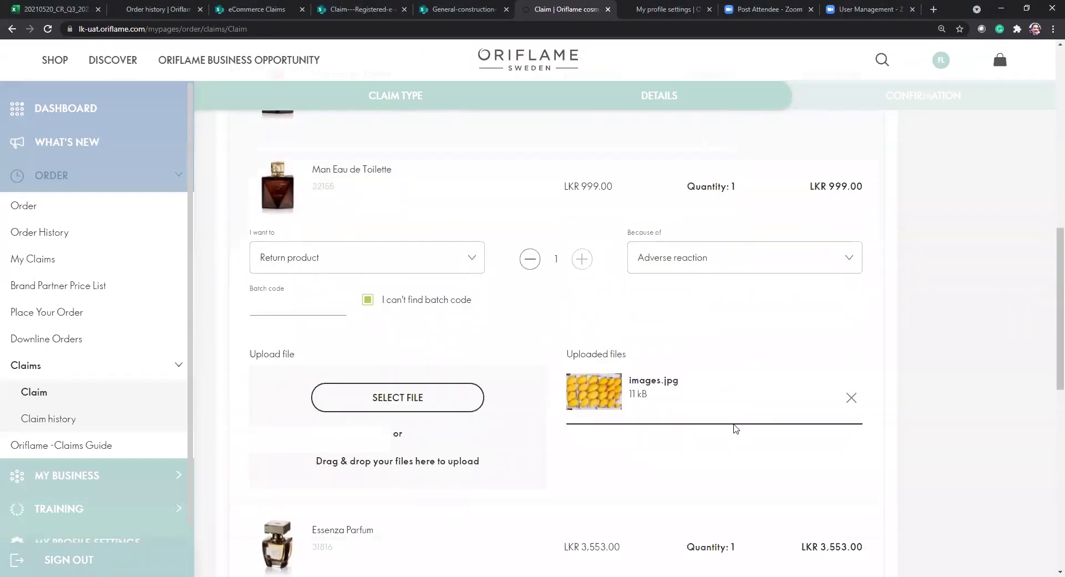
click(680, 267)
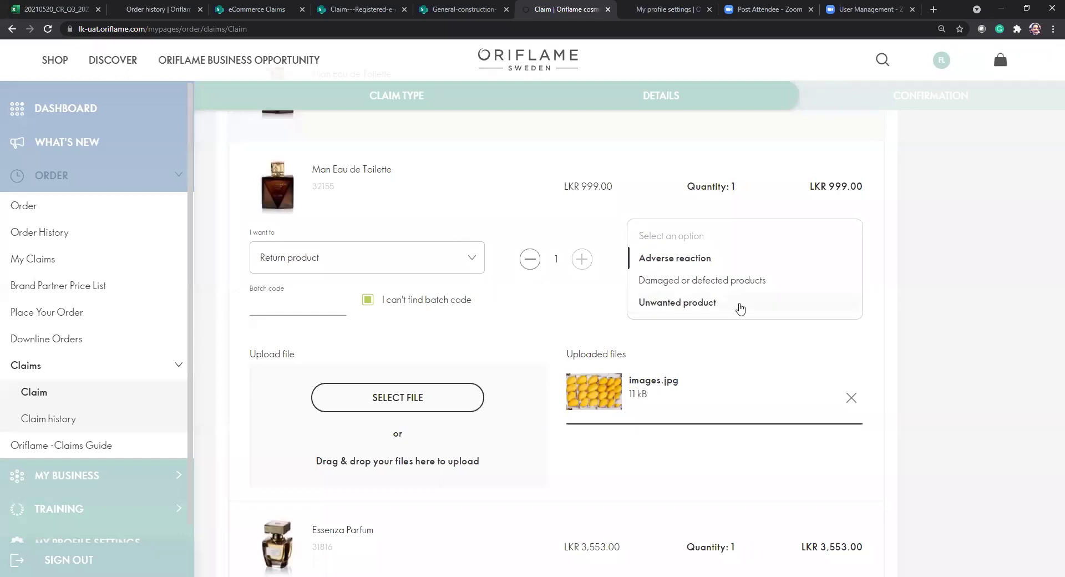
click(732, 280)
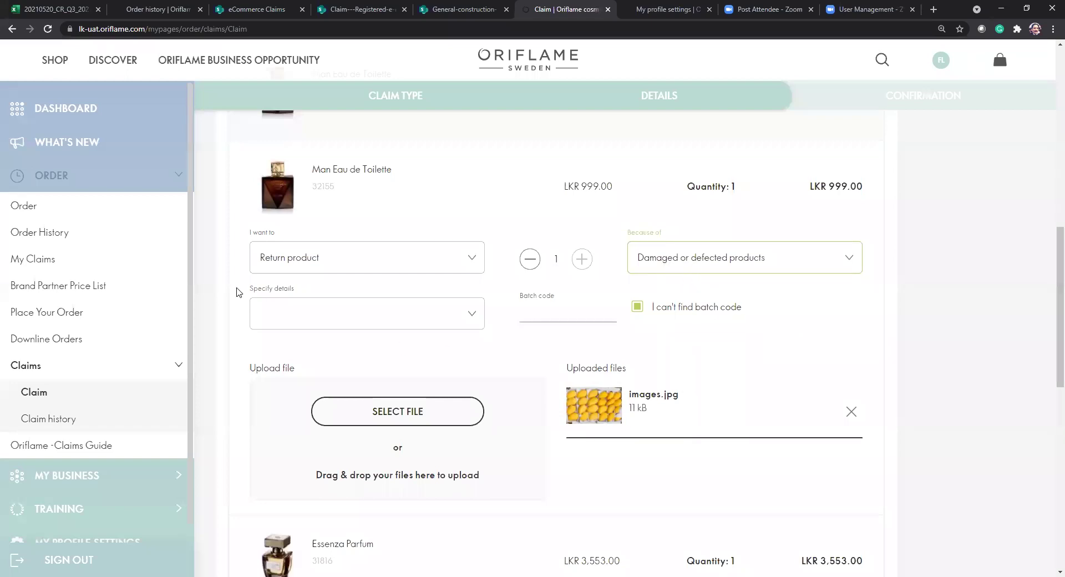
drag(249, 290, 292, 298)
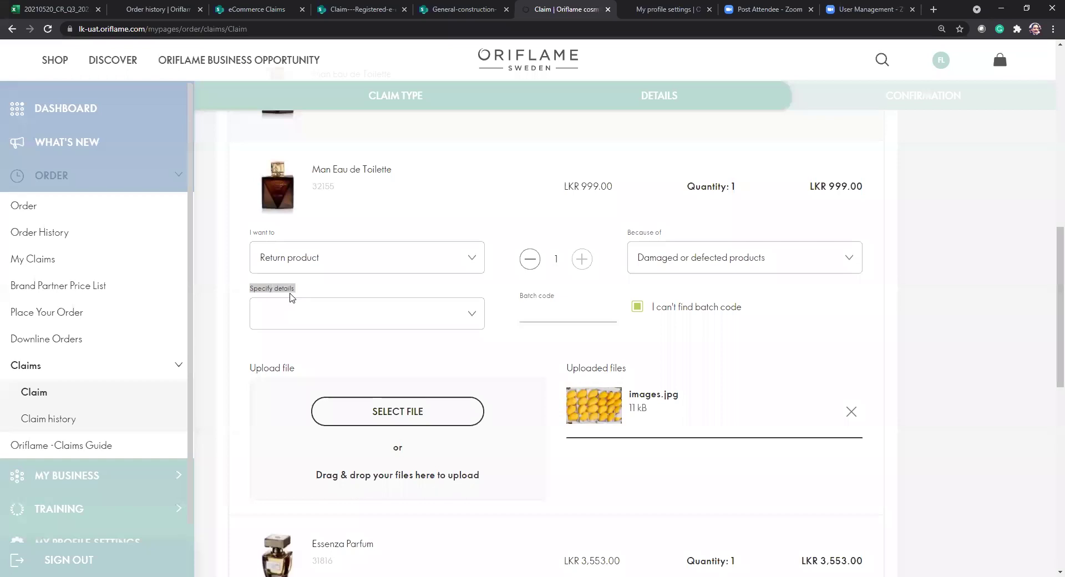
click(473, 320)
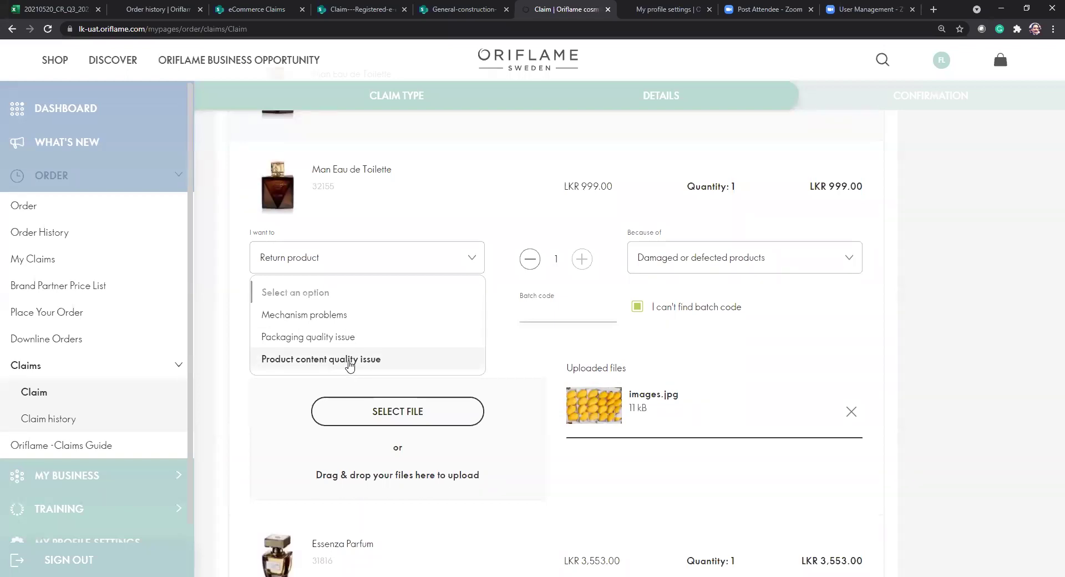
Try Mechanism problems as the damage detail and remove the uploaded images.jpg picture.
click(349, 359)
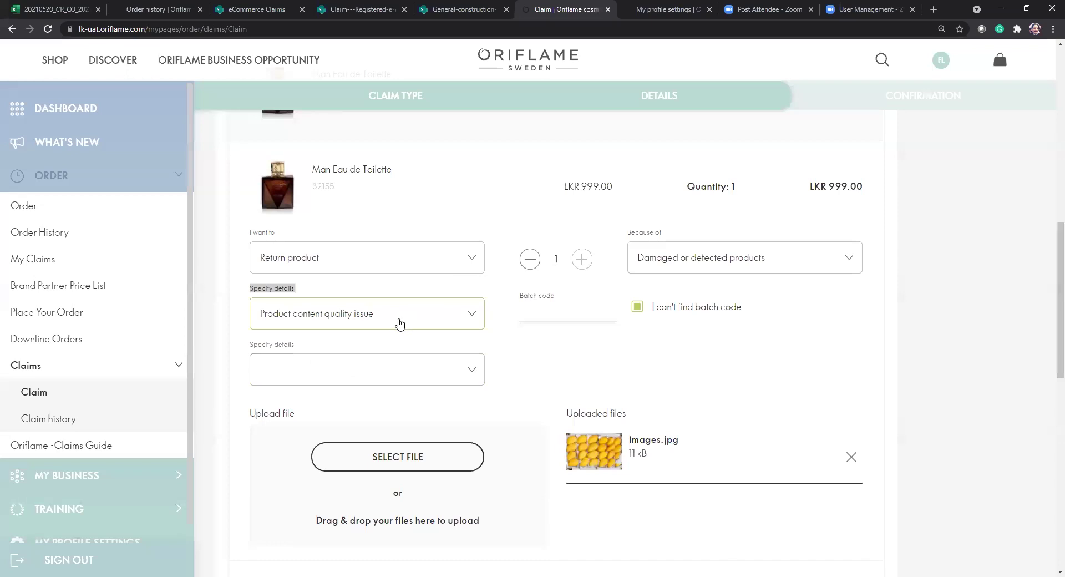
click(400, 324)
click(328, 279)
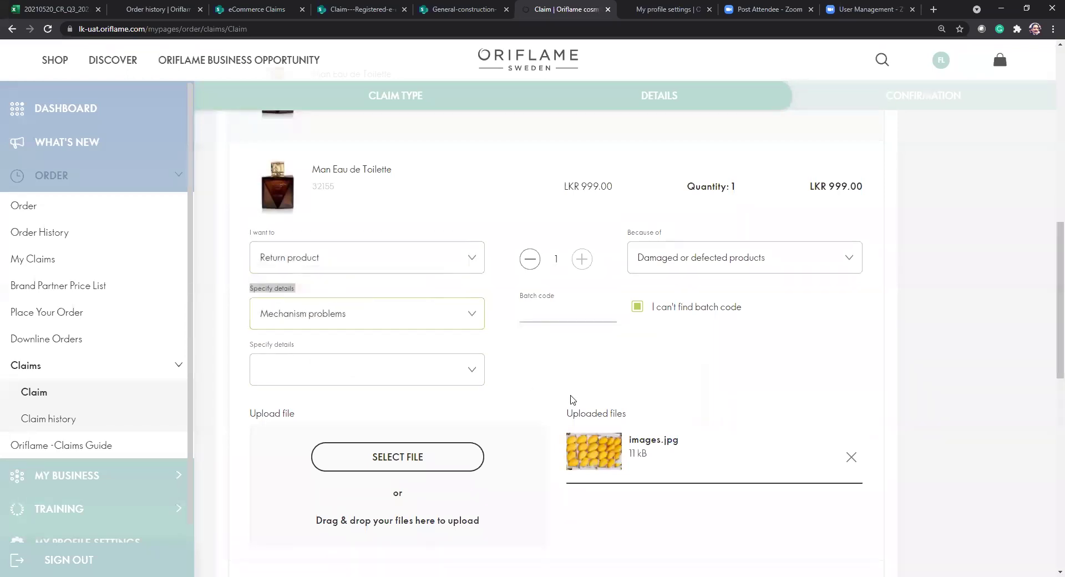
click(367, 377)
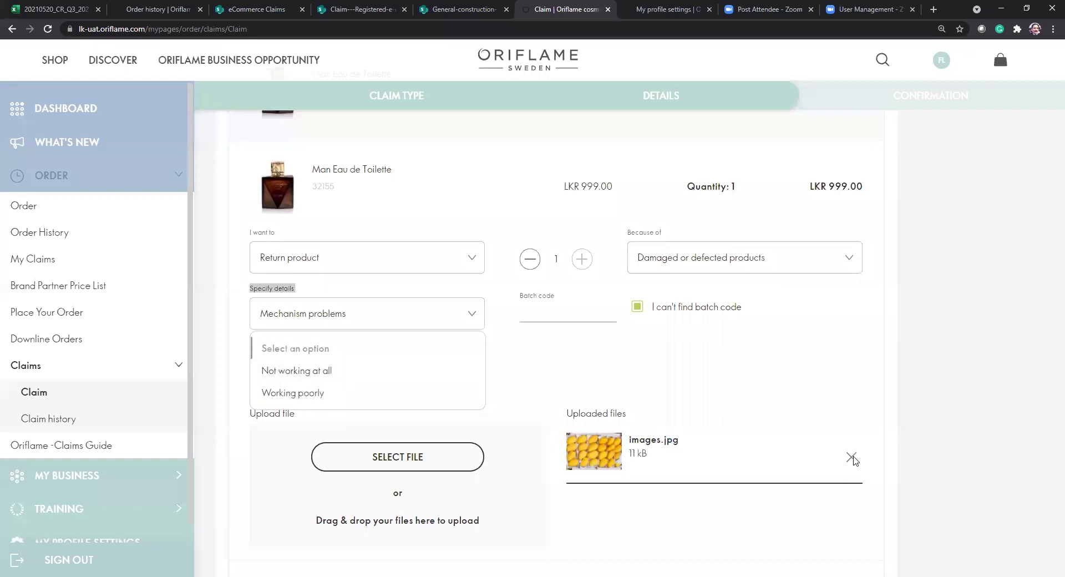
click(827, 451)
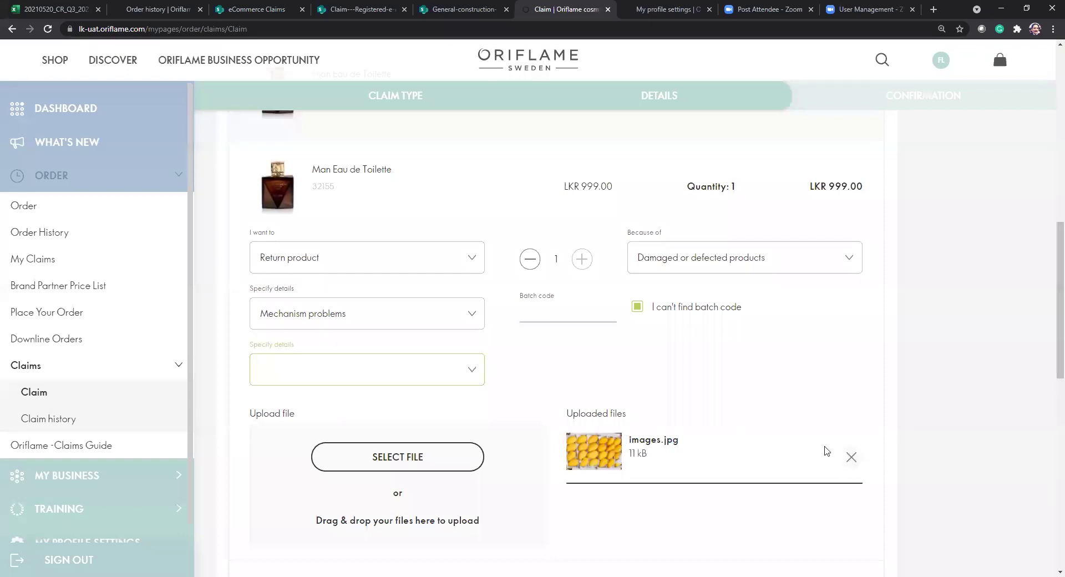
click(852, 457)
Look at Packaging quality issue, then settle on Product content quality issue as the damage detail.
click(455, 324)
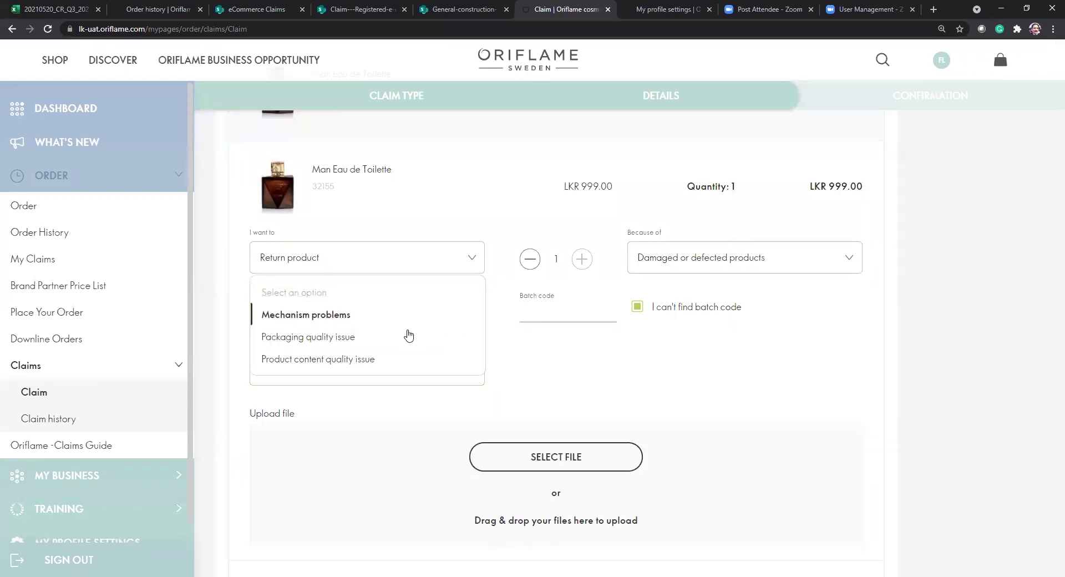
click(392, 338)
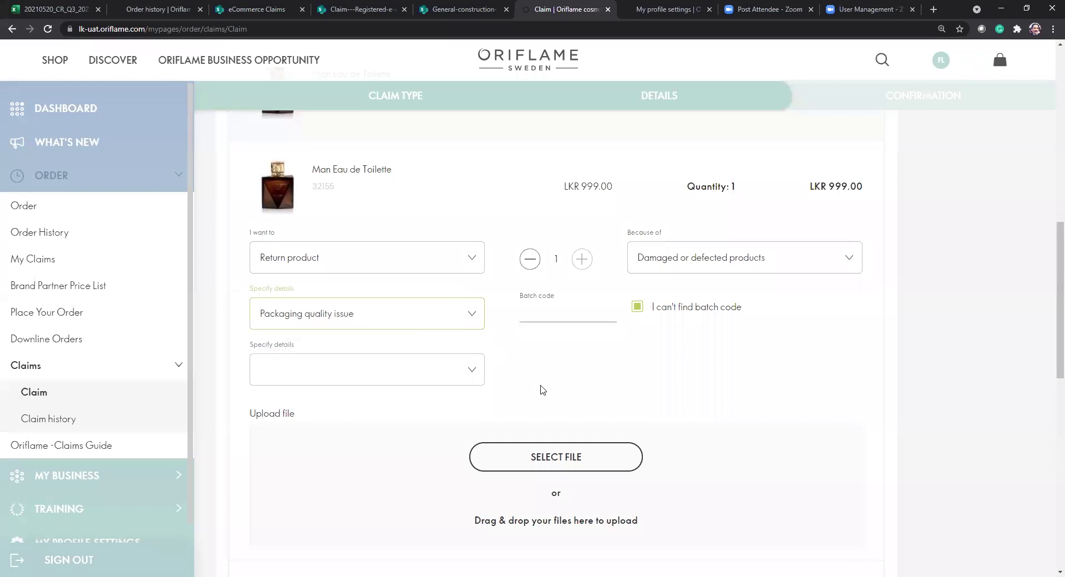
click(472, 375)
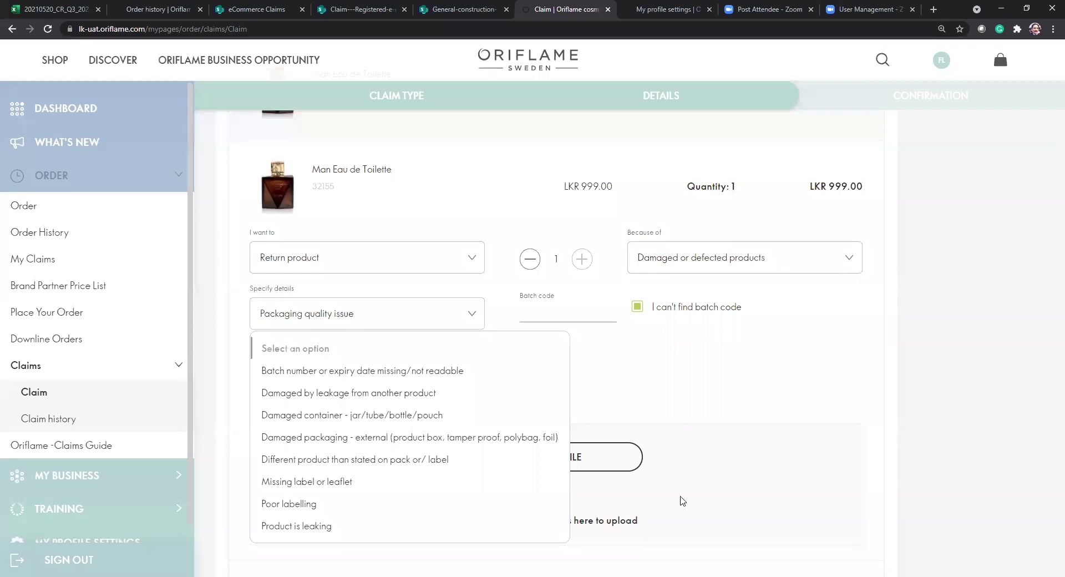
click(783, 407)
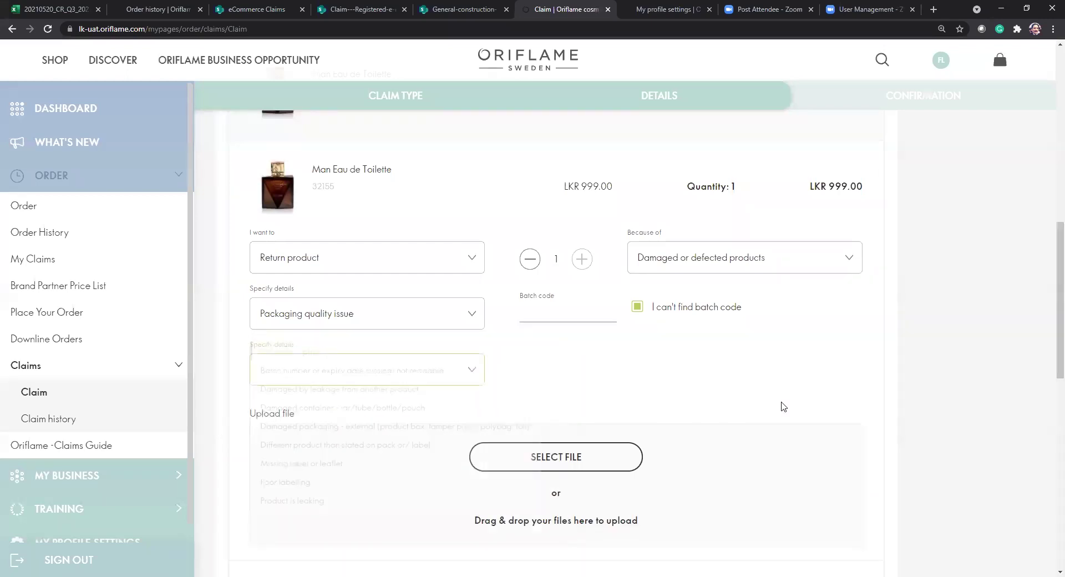
click(459, 312)
click(347, 339)
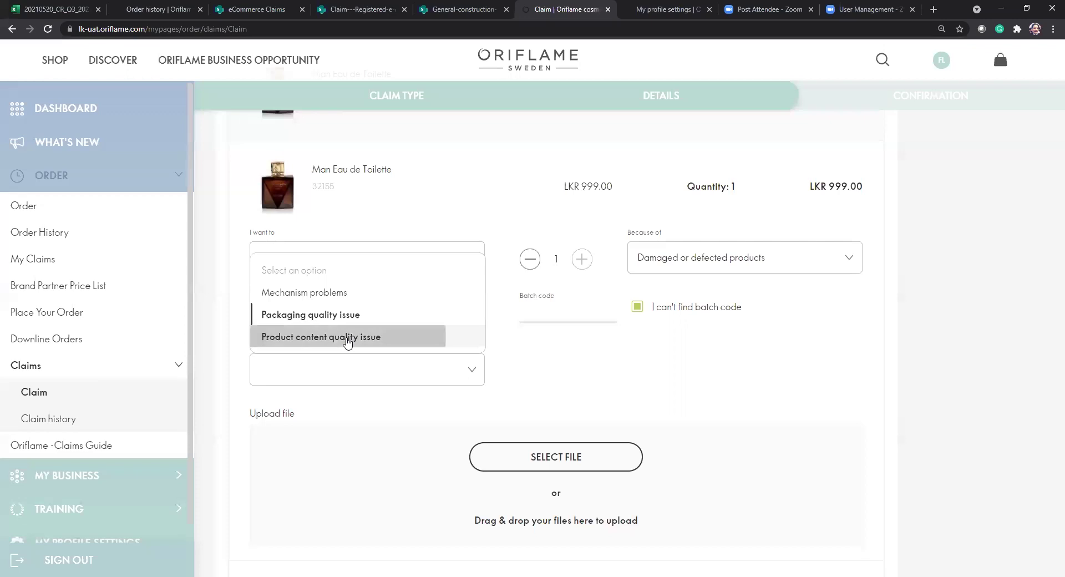
click(472, 372)
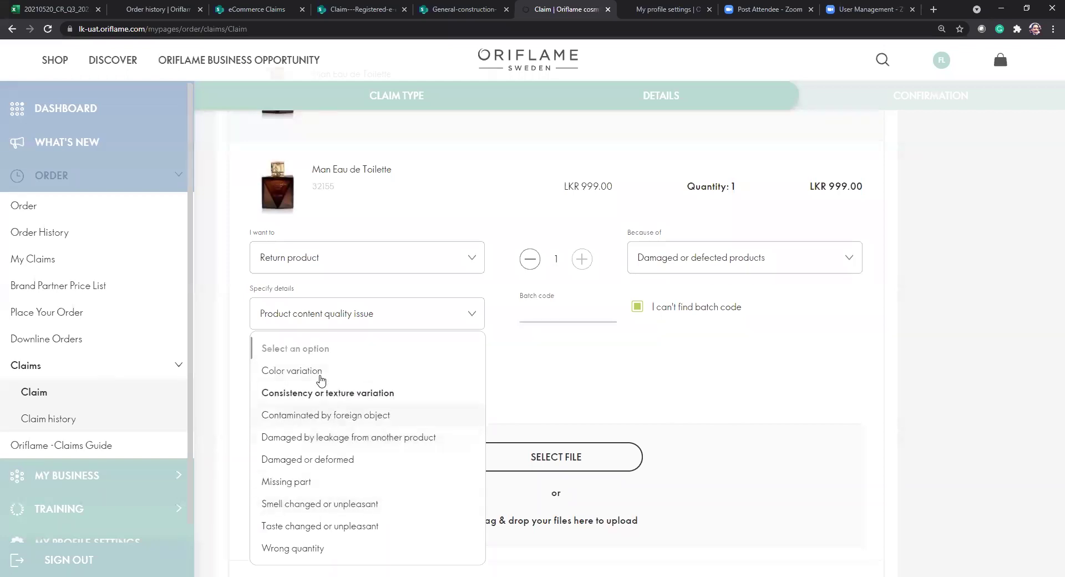
Choose Color variation as the specific issue and select images.jpg to attach.
click(333, 372)
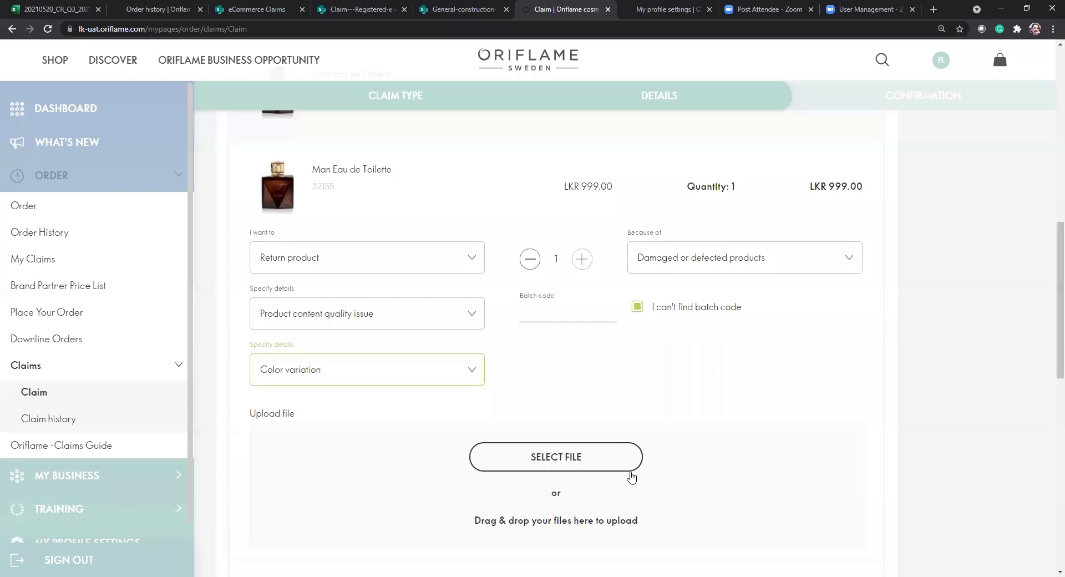
click(600, 465)
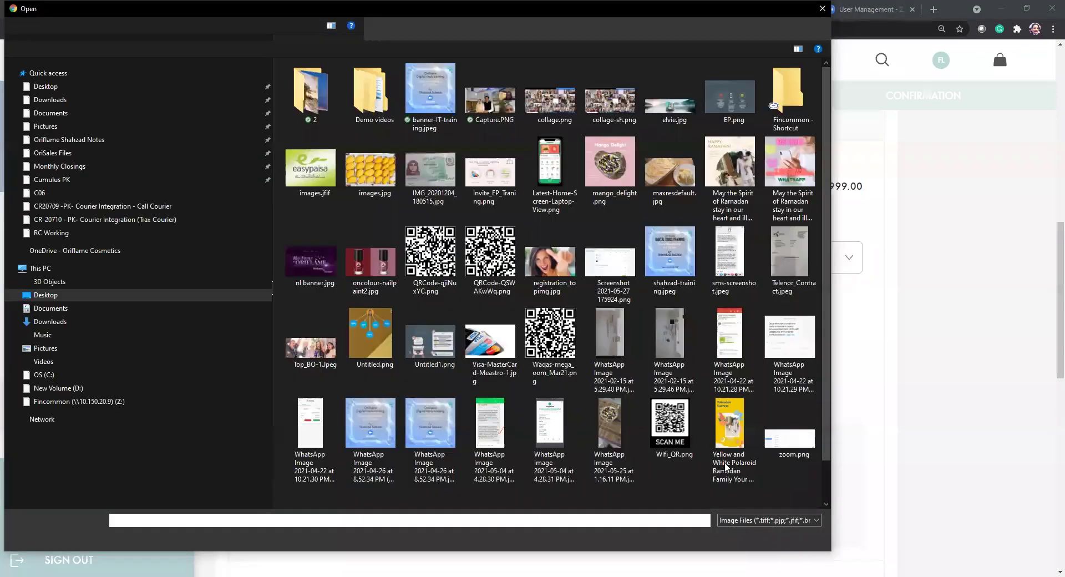
click(360, 178)
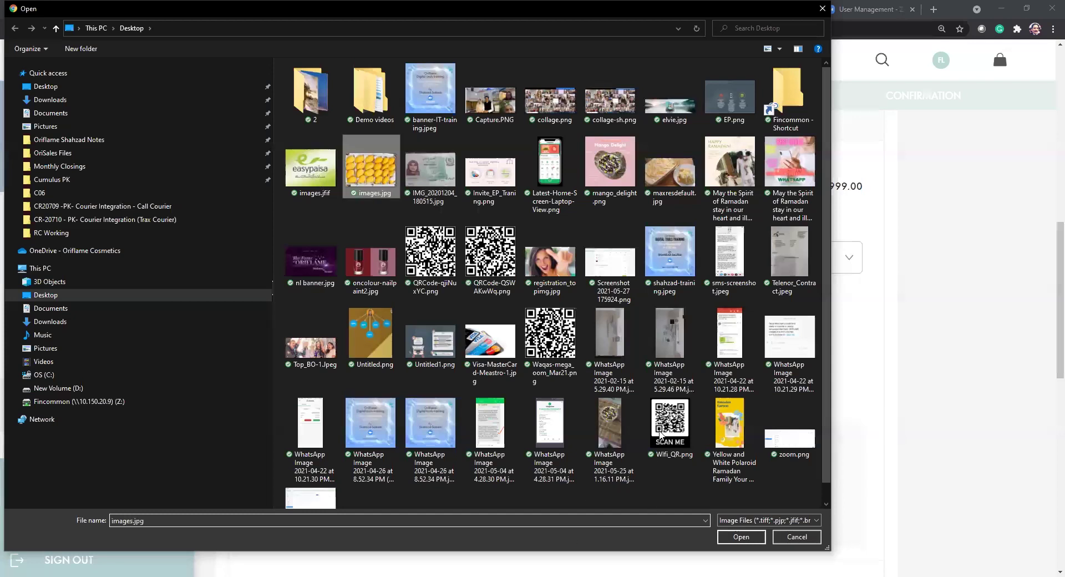
key(Return)
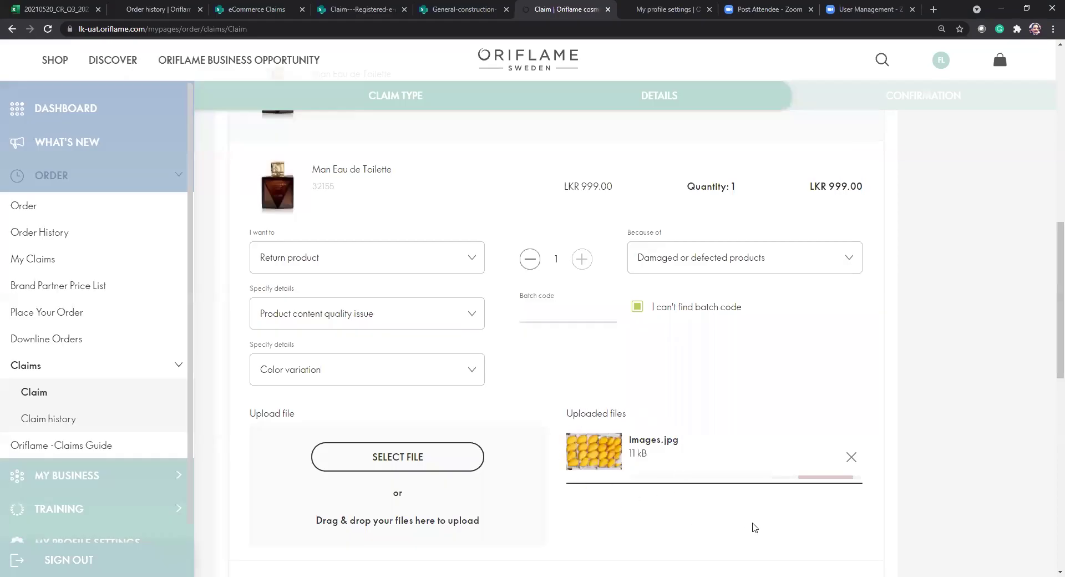
scroll(751, 524, down, 3)
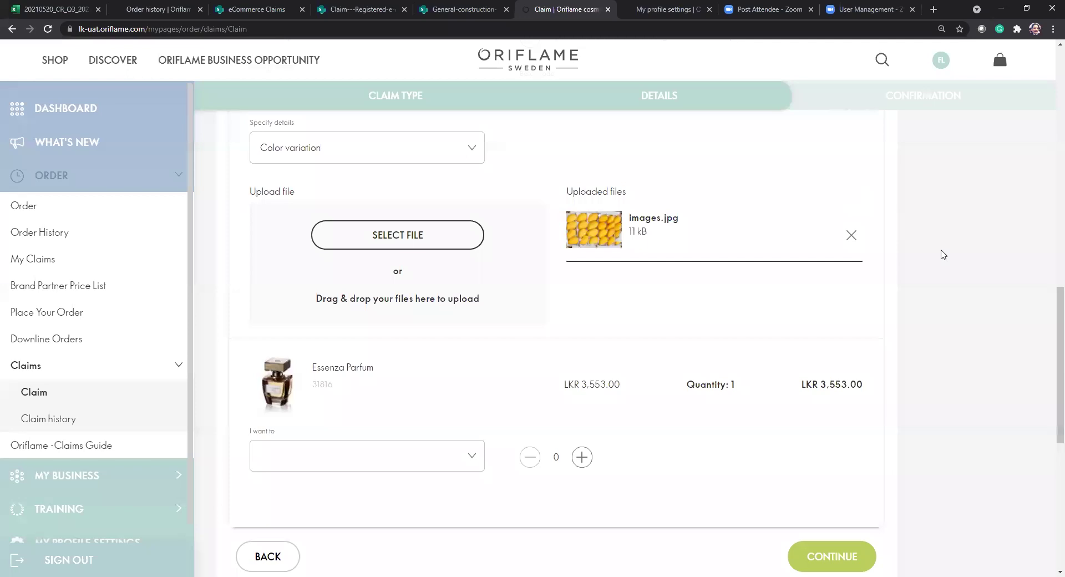
scroll(773, 195, up, 5)
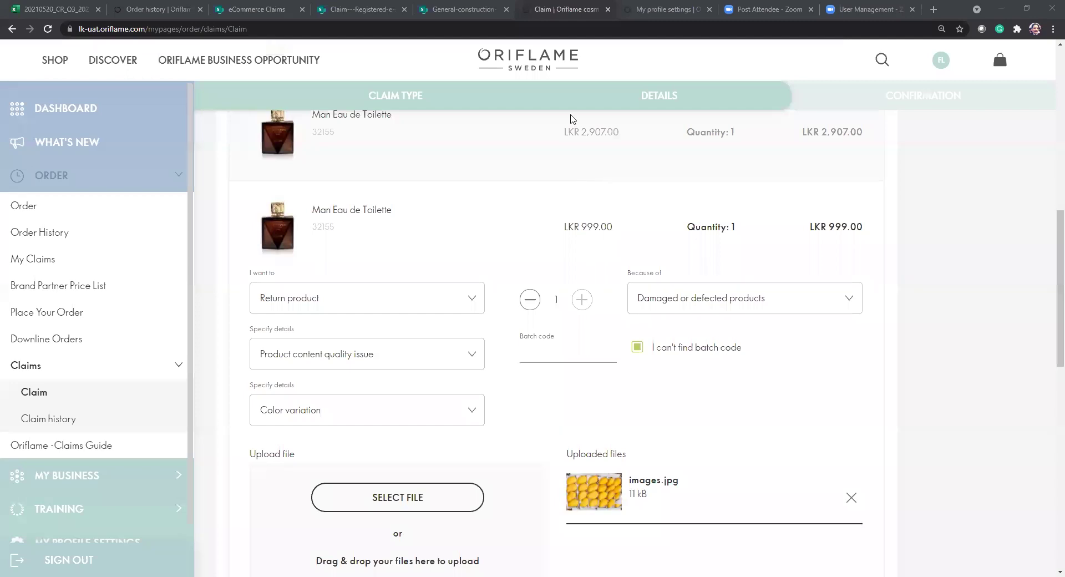
click(470, 305)
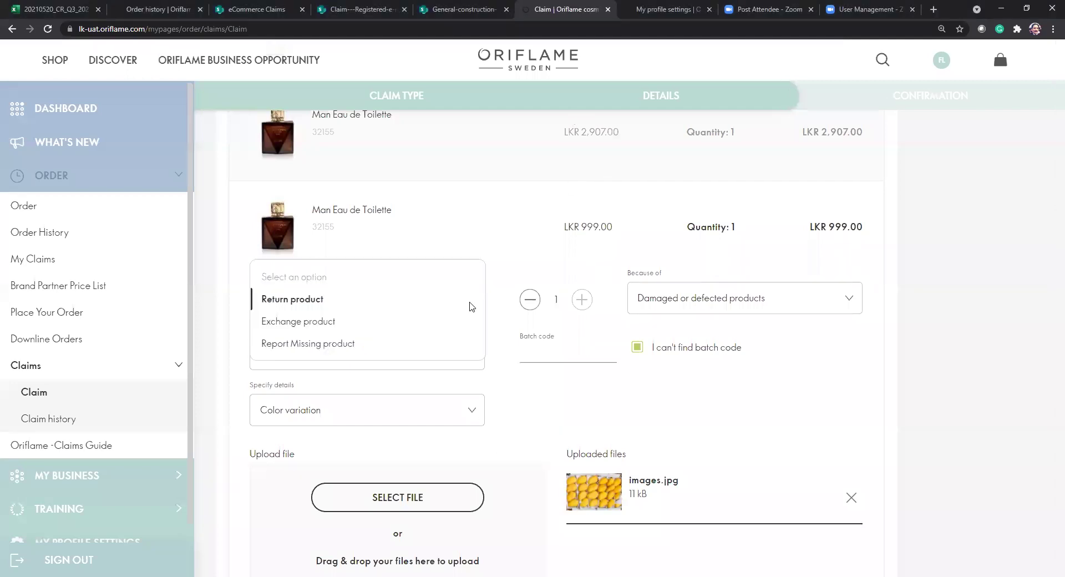
Set the LKR 999.00 Man Eau de Toilette to Exchange product because of Adverse reaction.
click(314, 324)
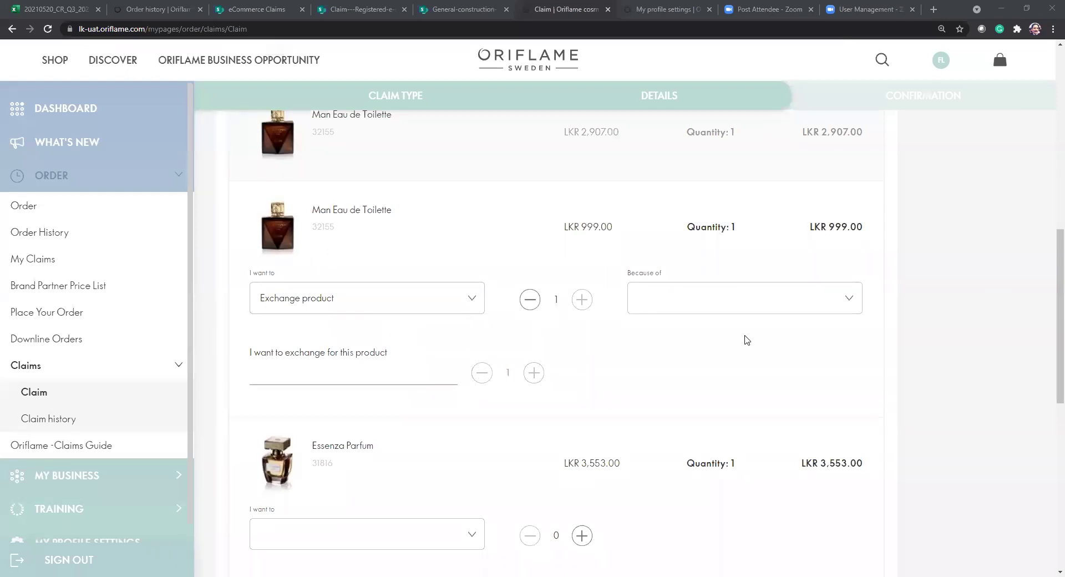
click(736, 303)
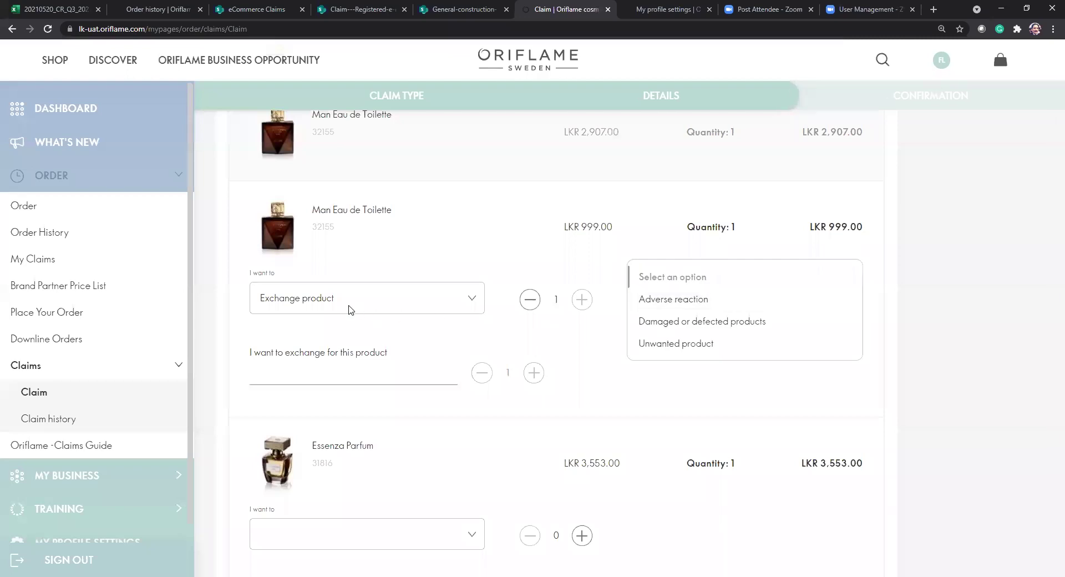
click(694, 374)
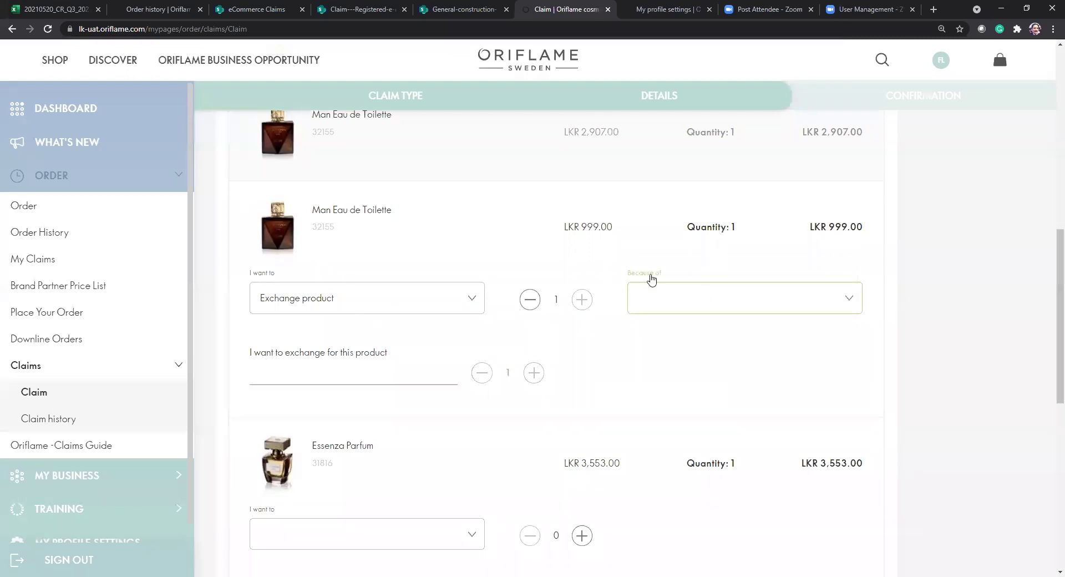
click(678, 310)
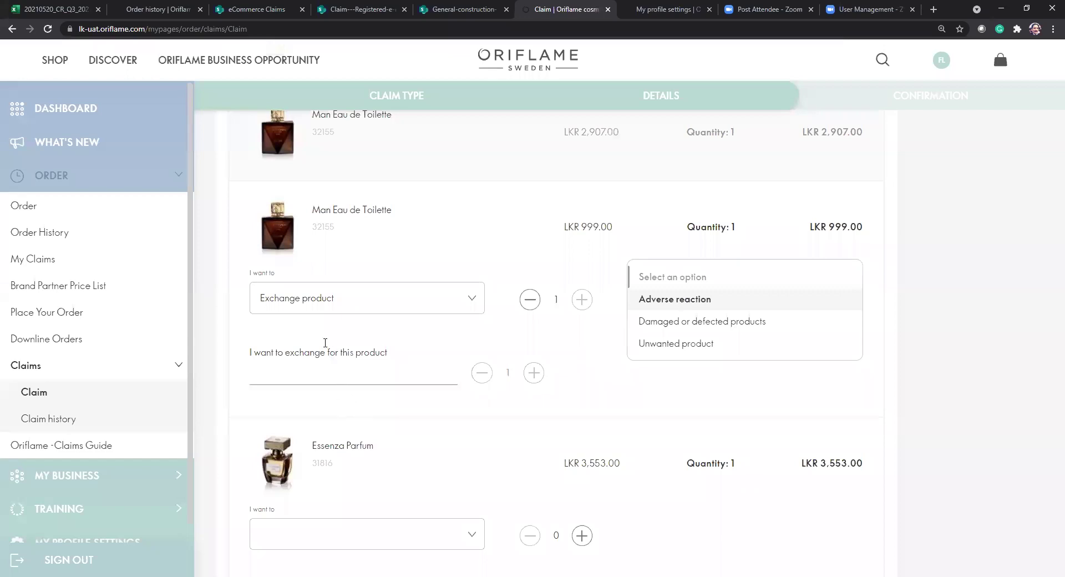
key(Return)
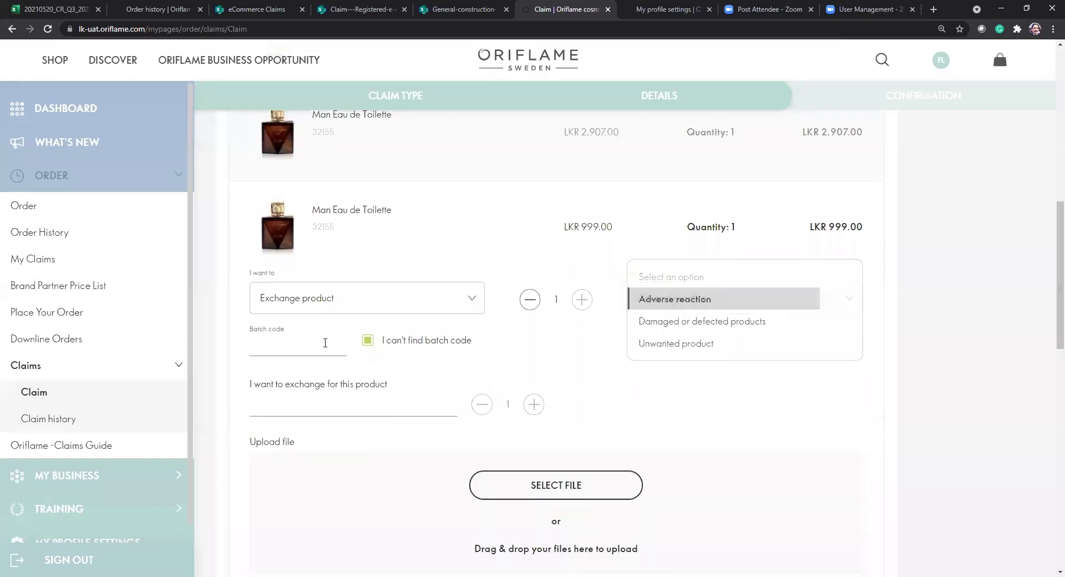
click(325, 343)
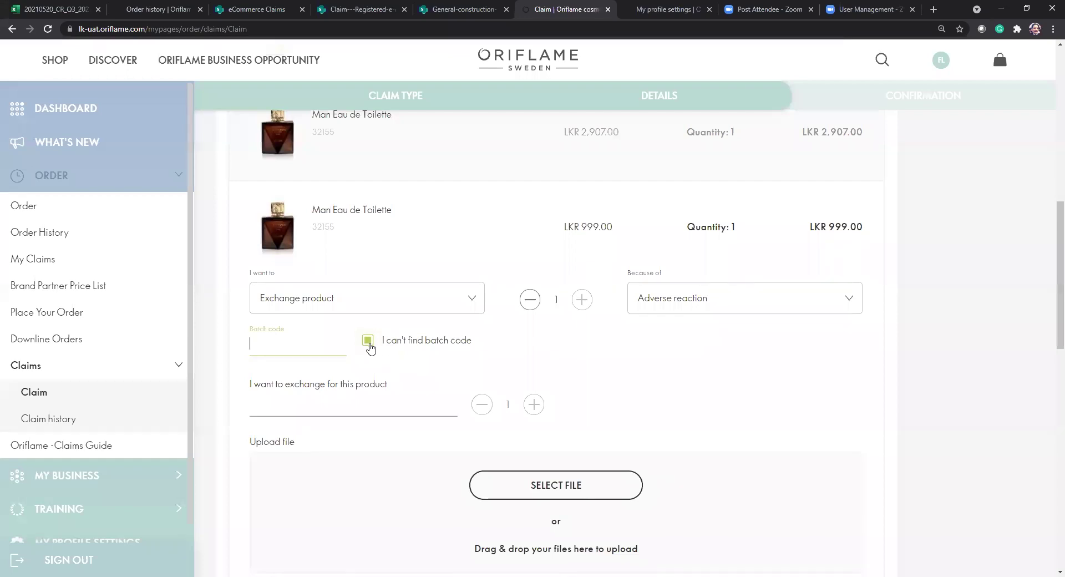
Search 1276 and choose 1276 - Protecting Balm as the replacement, quantity 2.
click(354, 412)
text(1276)
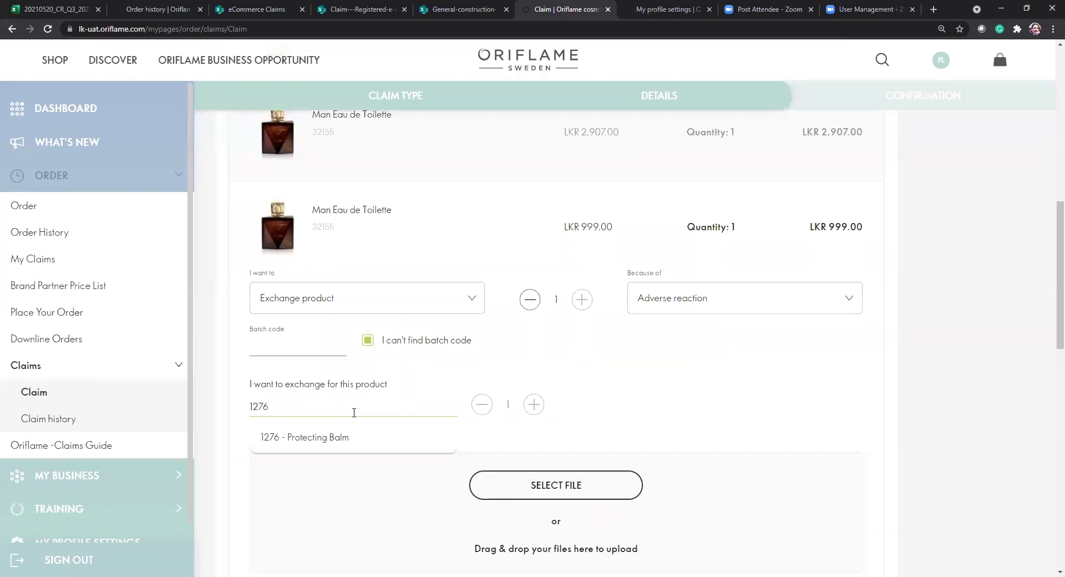
click(340, 438)
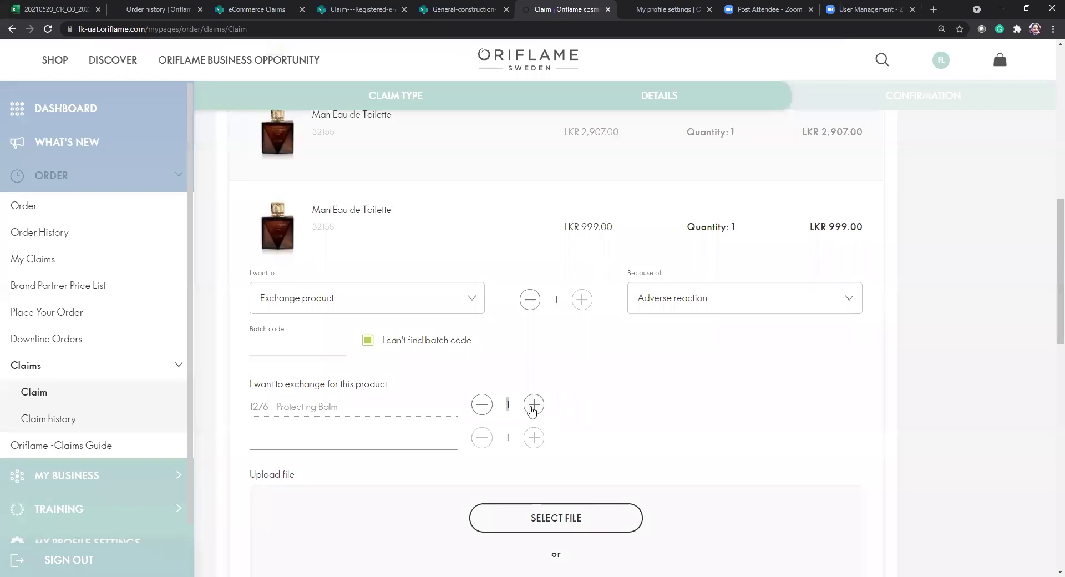
click(533, 411)
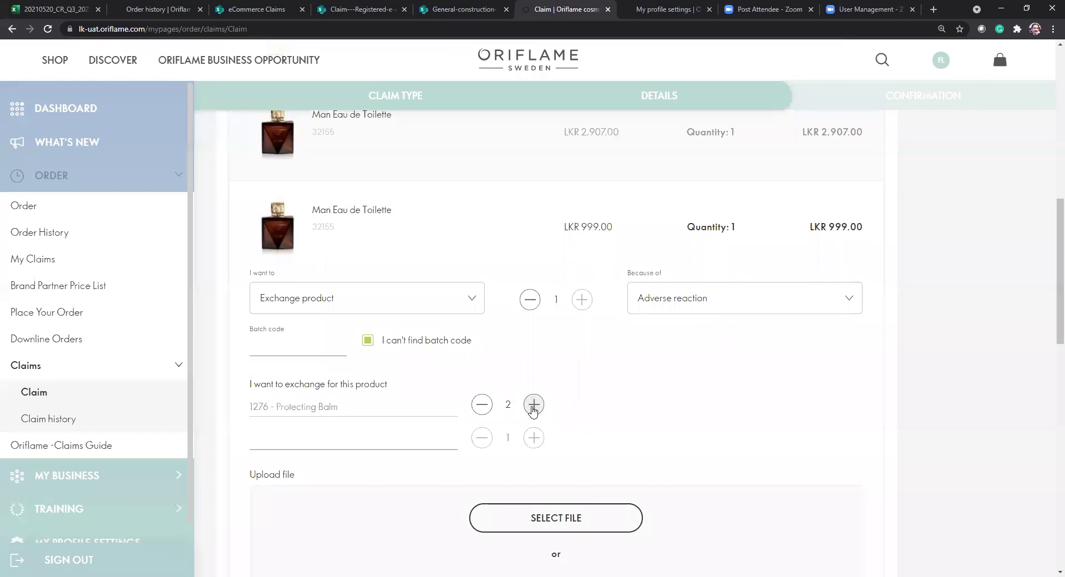
click(484, 413)
click(534, 414)
click(482, 410)
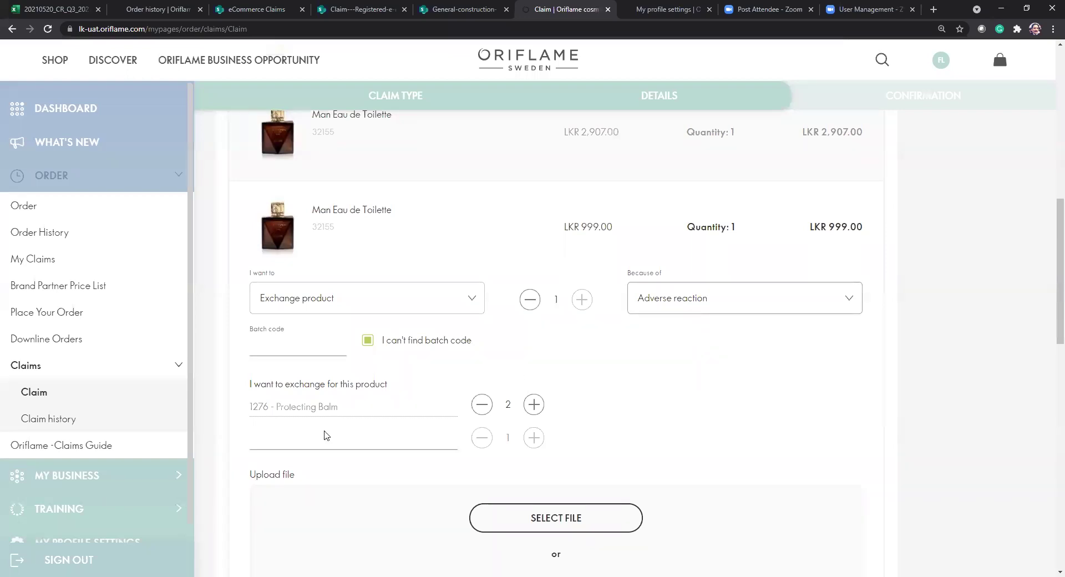
triple_click(267, 385)
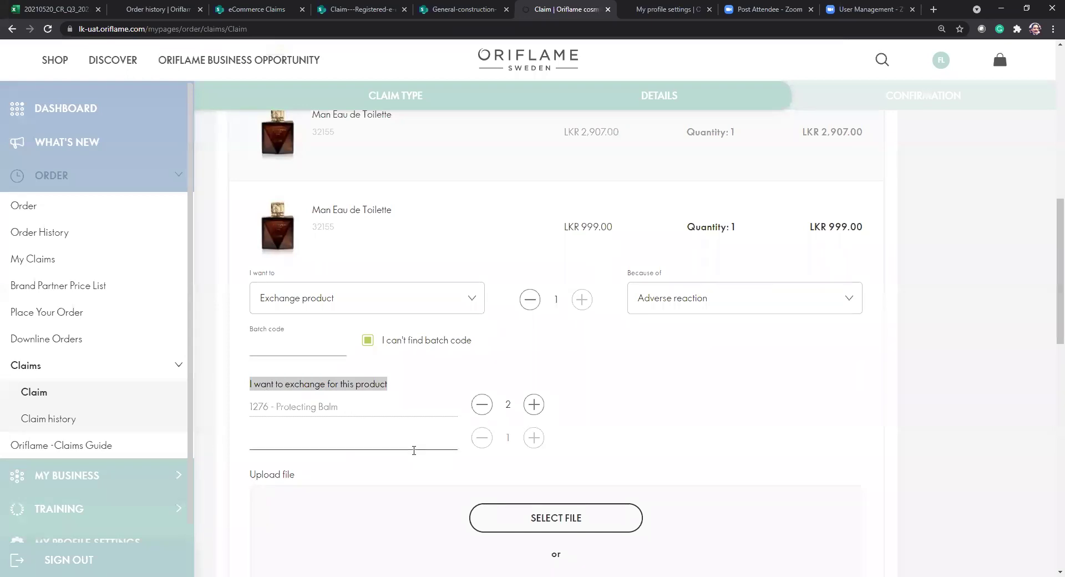
scroll(416, 447, down, 1)
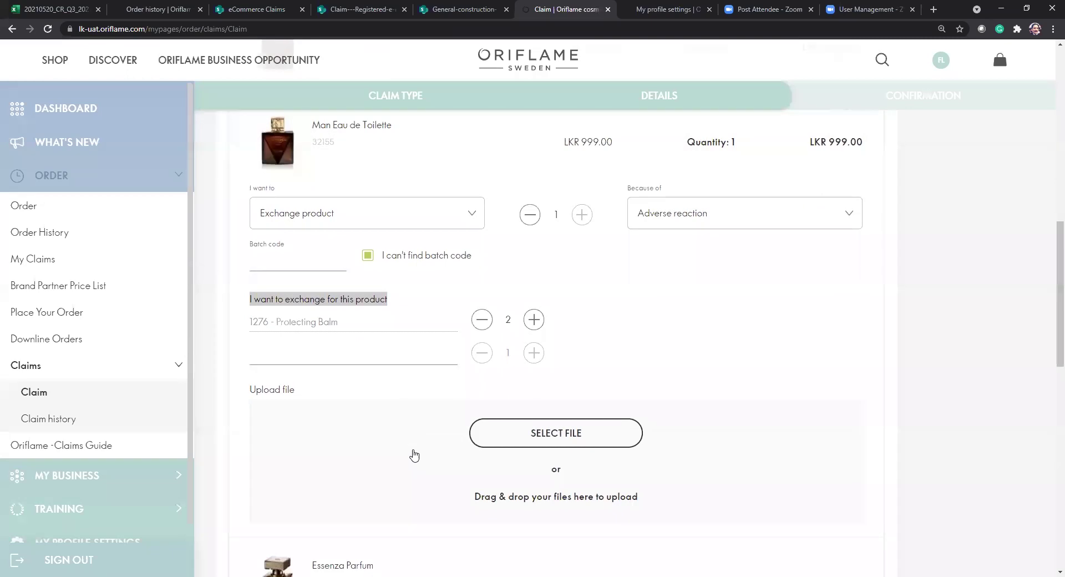
Upload images.jpg (11 kB) as the picture for the exchange claim.
click(554, 434)
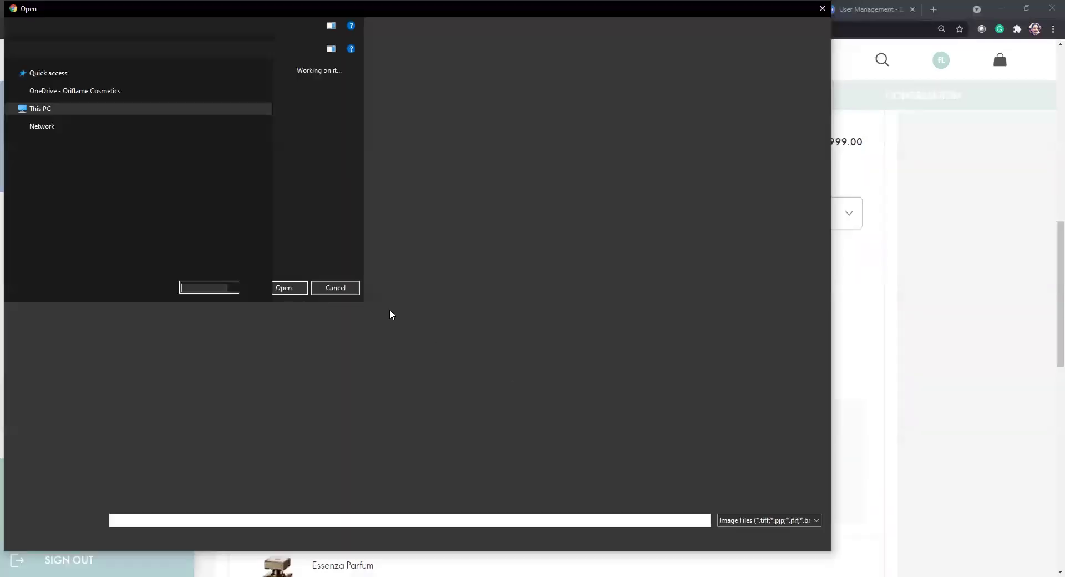
double_click(377, 177)
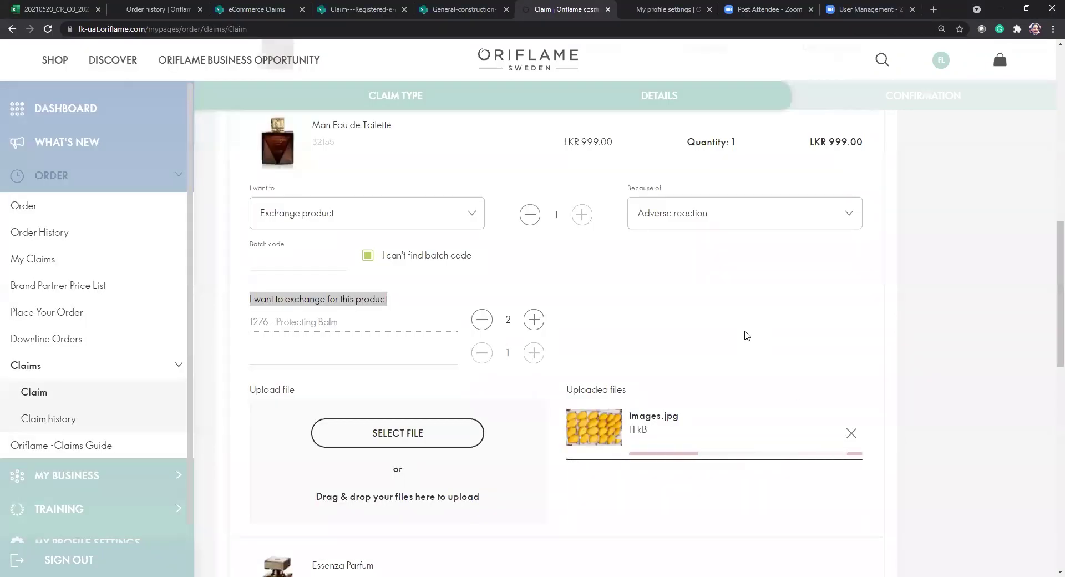
scroll(746, 335, down, 6)
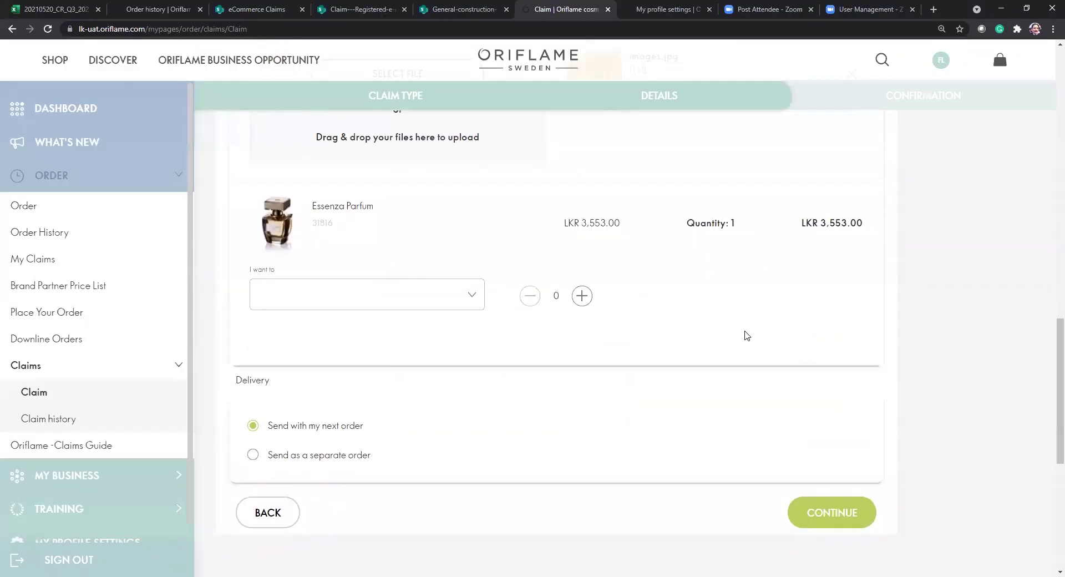
Review the confirmation summary (37 and 14 points), then return to the claim details form.
click(832, 513)
scroll(839, 525, down, 6)
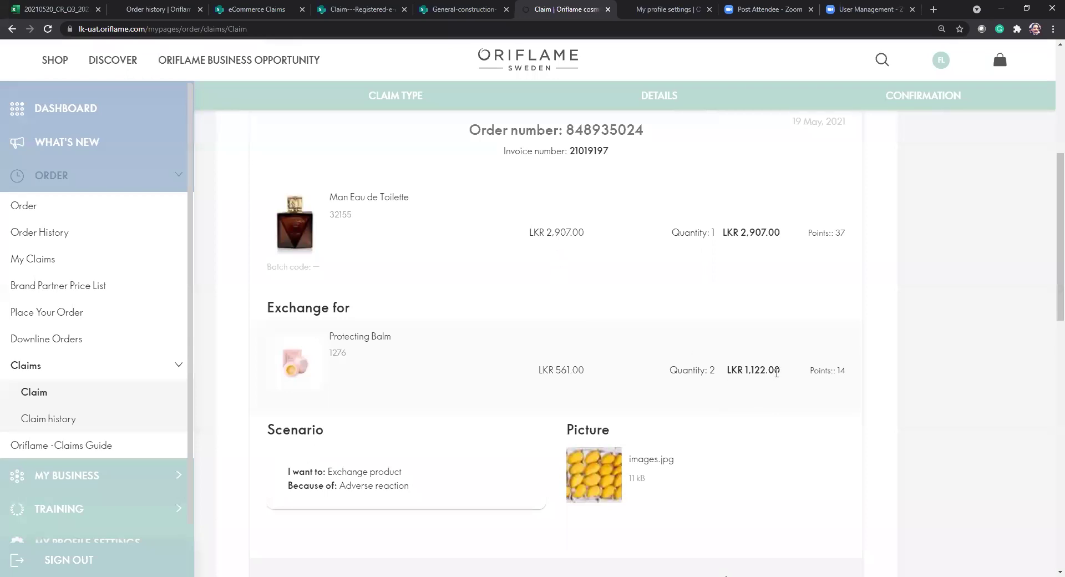
double_click(842, 232)
double_click(841, 370)
scroll(643, 449, down, 5)
scroll(643, 443, down, 4)
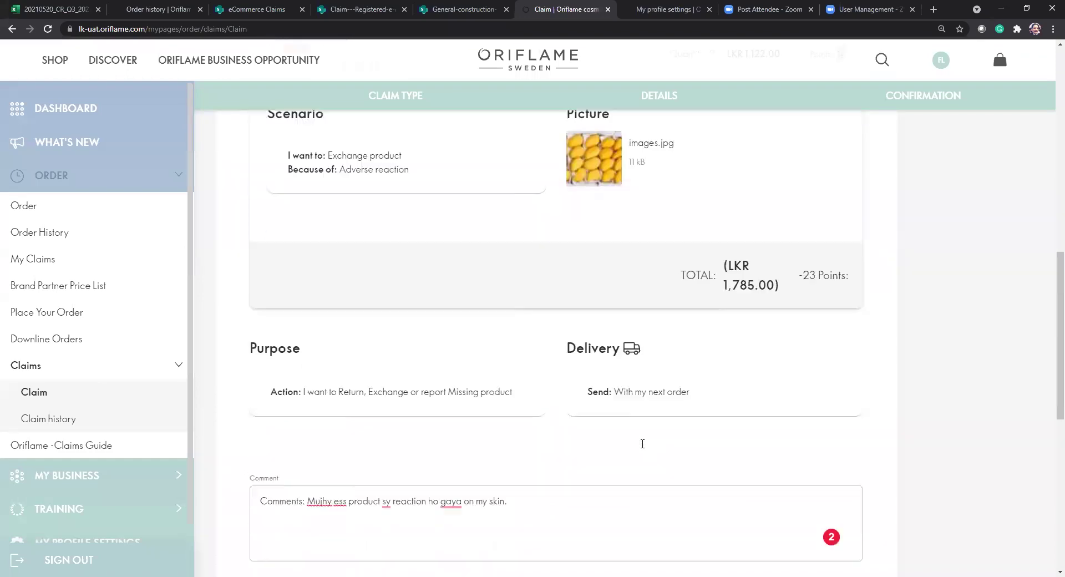
click(541, 339)
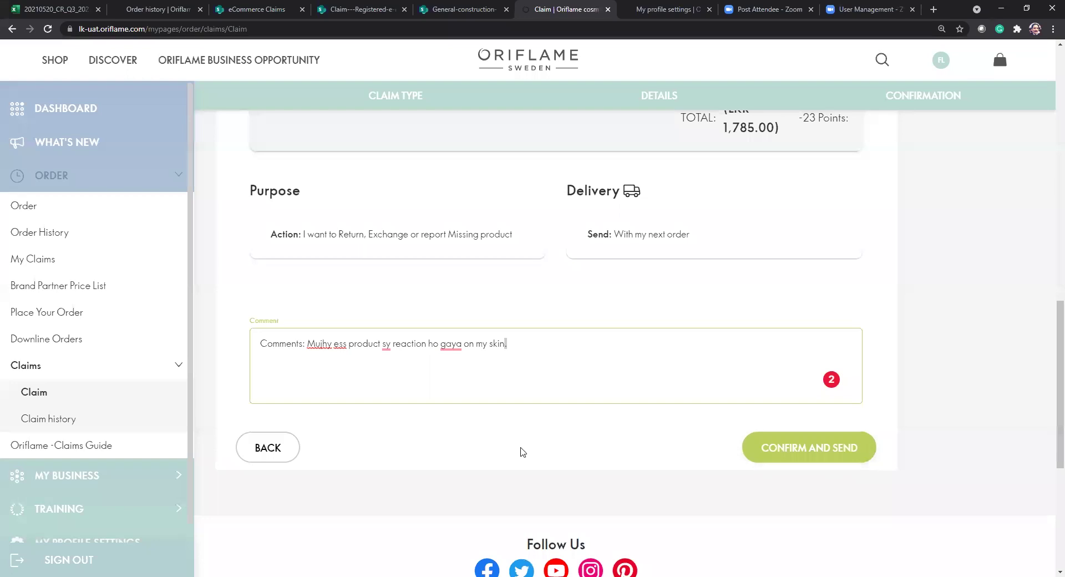
click(289, 452)
Change the reason to Damaged or defected products, Mechanism problems, Not working at all.
scroll(478, 464, down, 5)
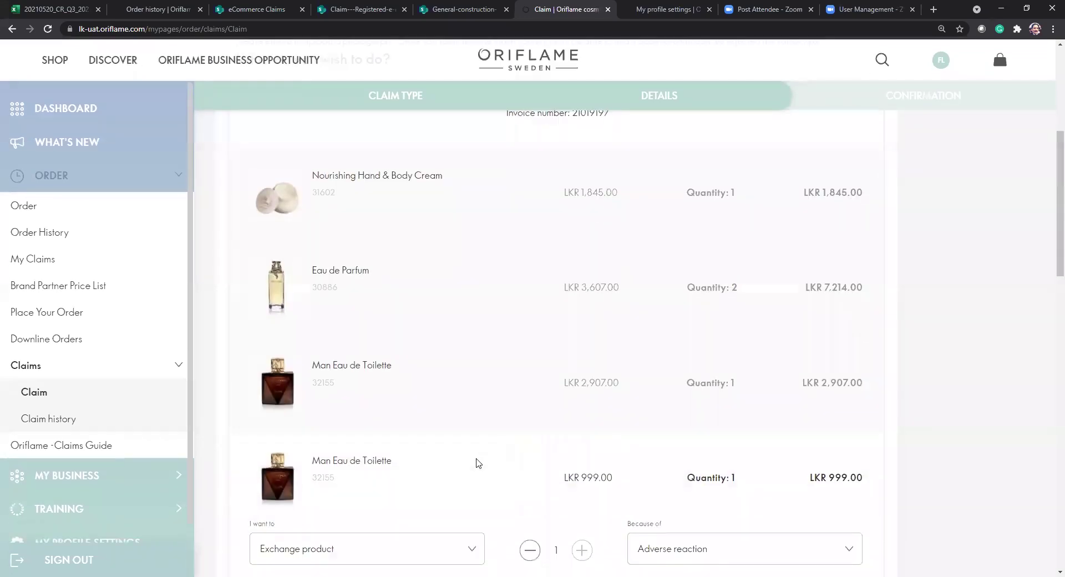
scroll(476, 464, down, 4)
click(764, 288)
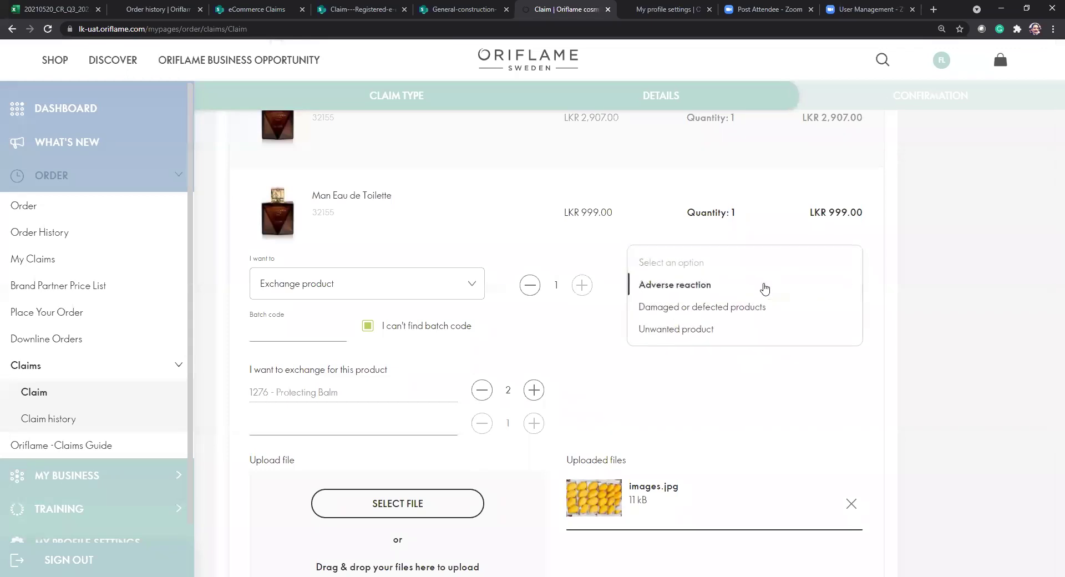
click(764, 312)
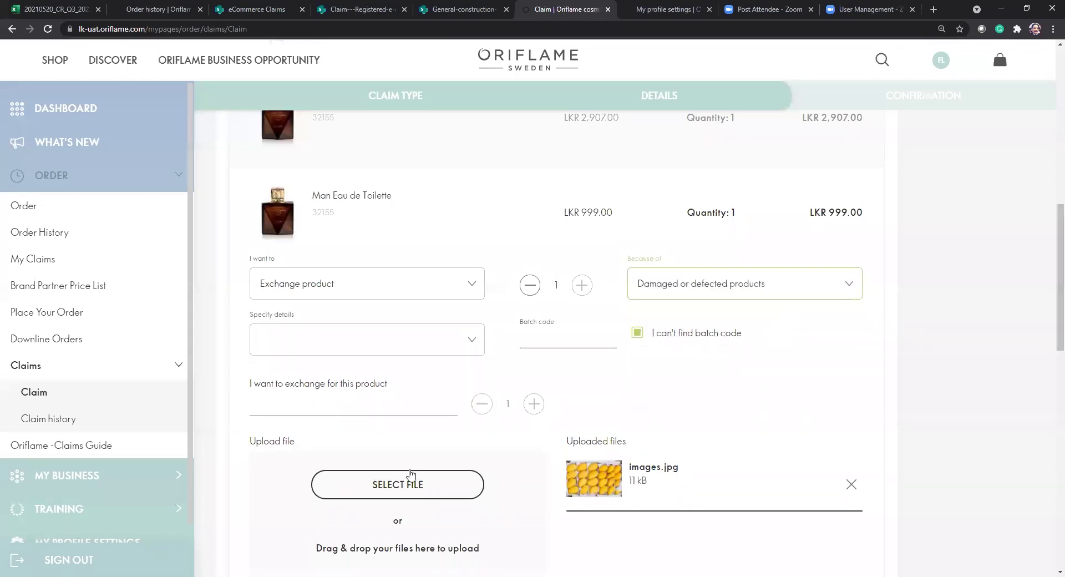
click(478, 342)
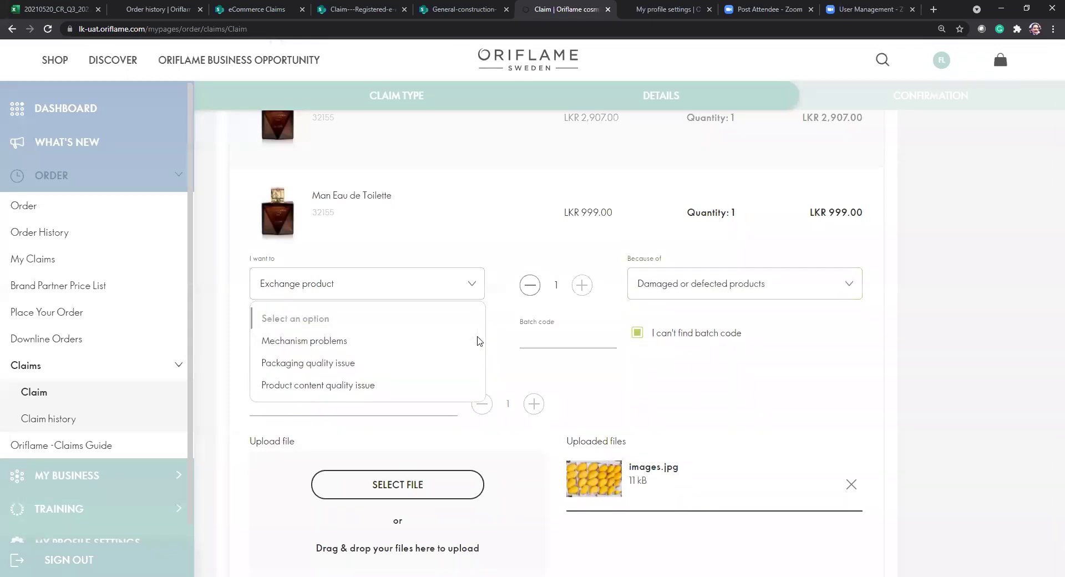
click(362, 348)
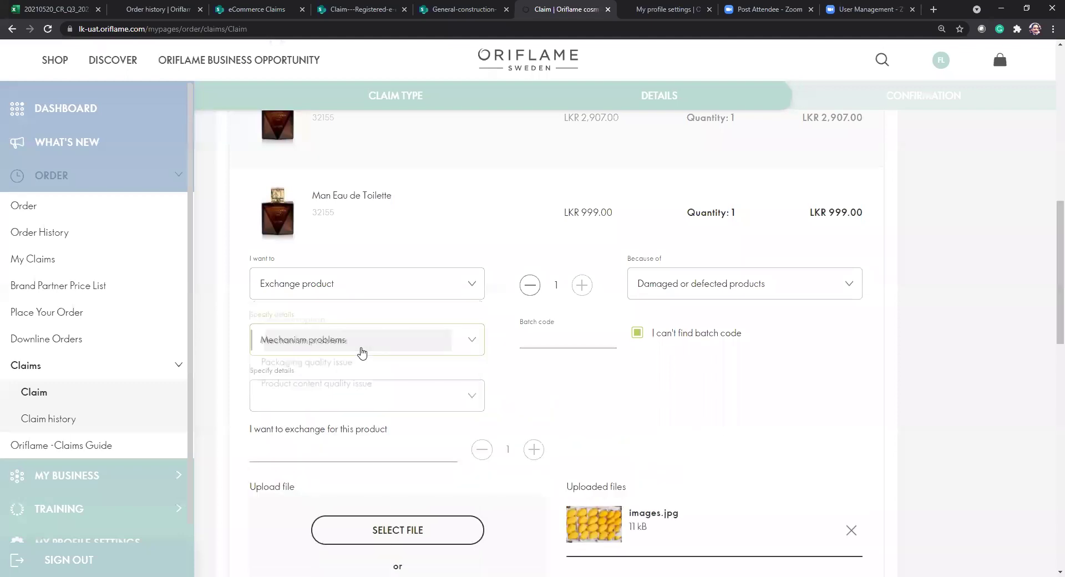
click(479, 398)
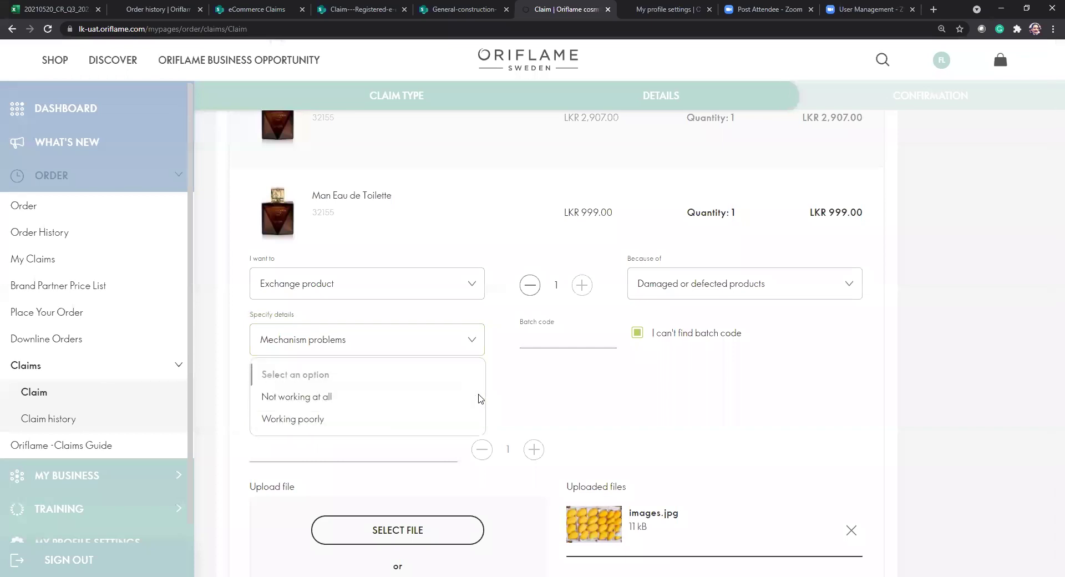
click(345, 399)
Try entering 1276 as the exchange product, clear the rejected entry, and go back.
click(442, 445)
text(1276)
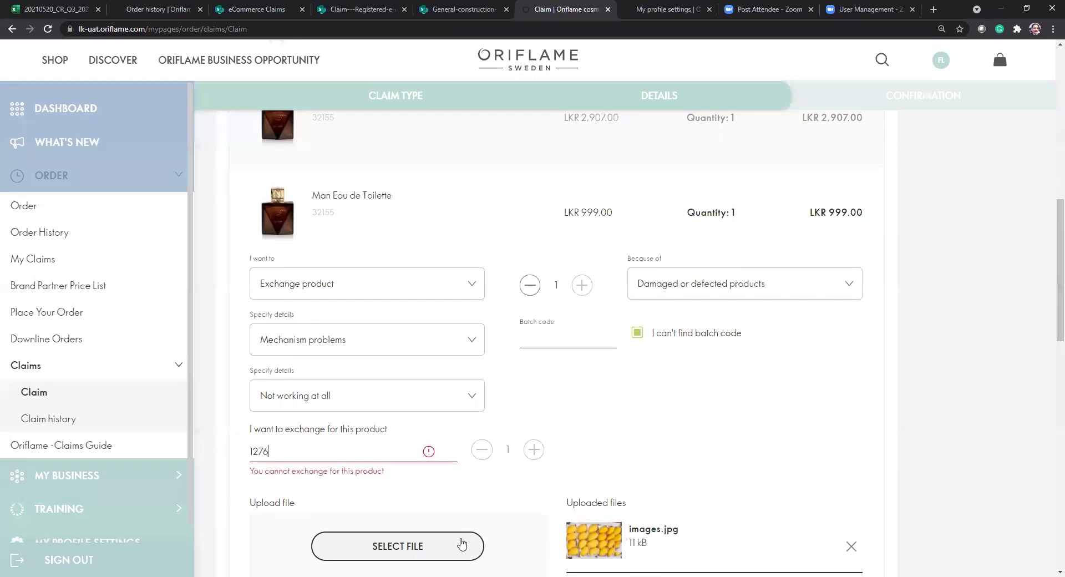
click(447, 490)
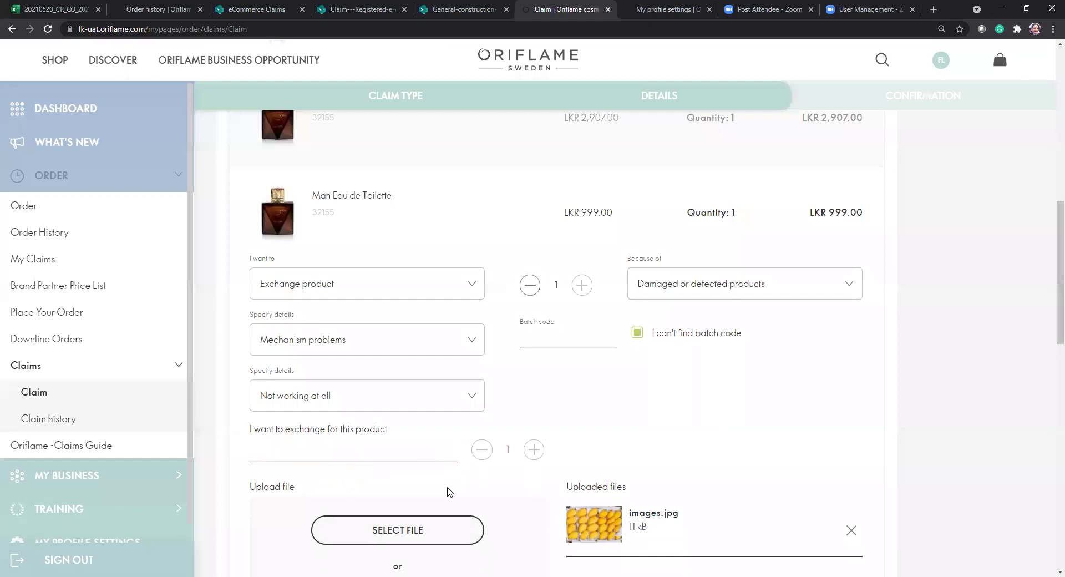
scroll(475, 502, down, 6)
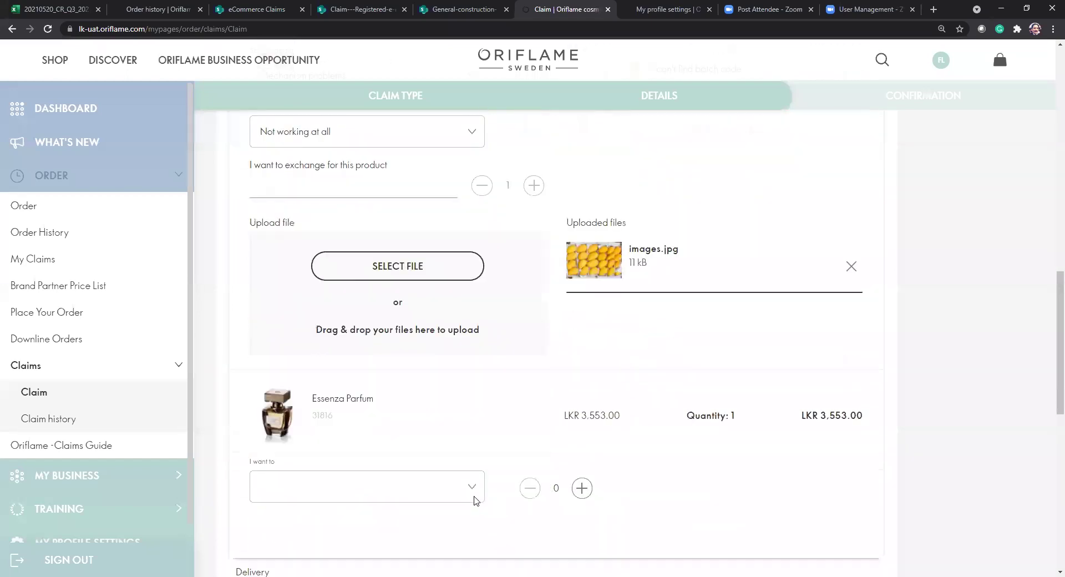
scroll(421, 255, up, 3)
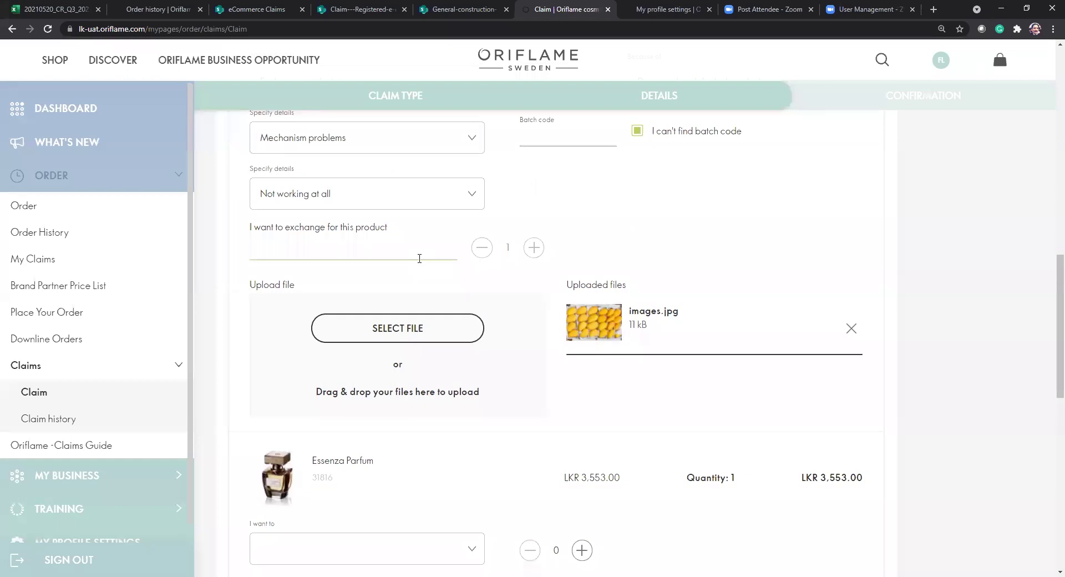
text(12)
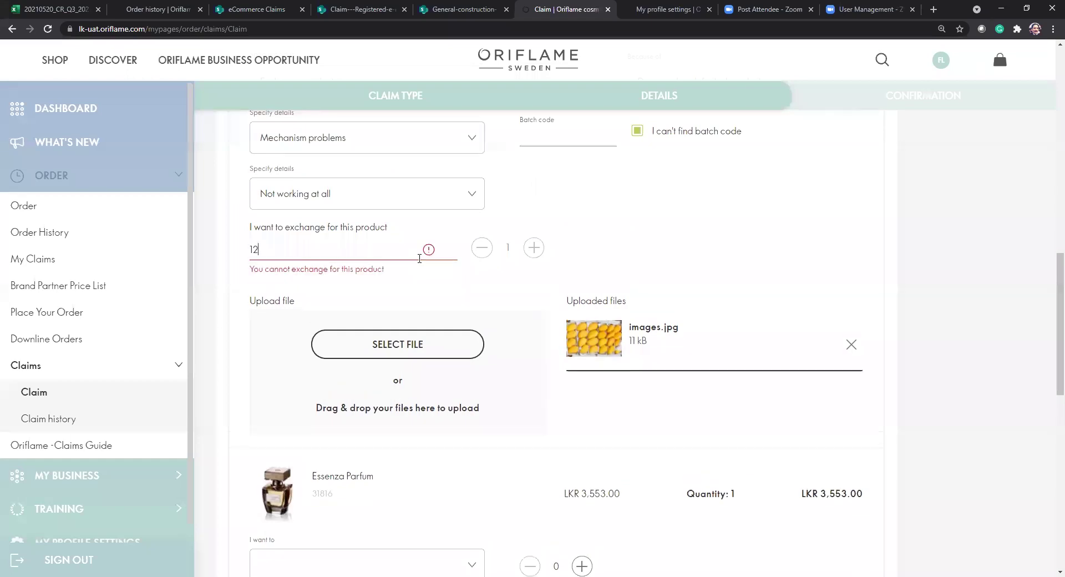
text(76)
click(413, 293)
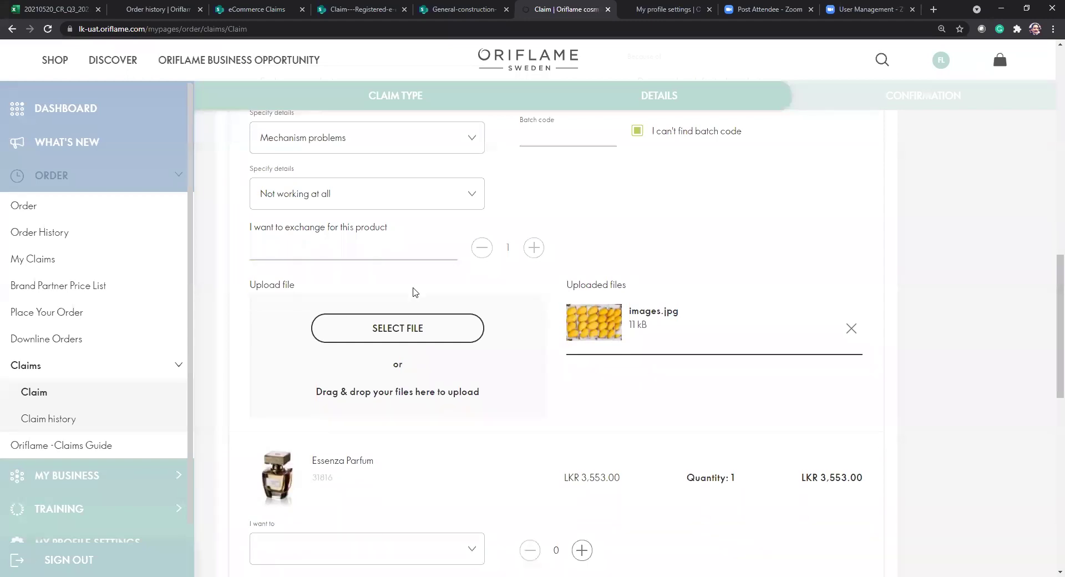
scroll(476, 458, down, 7)
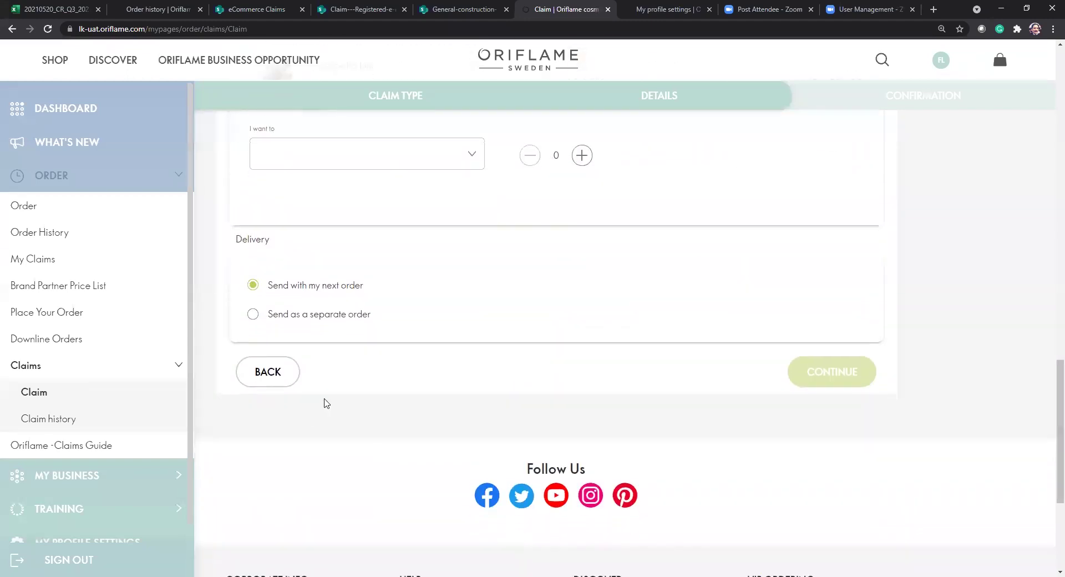
click(273, 373)
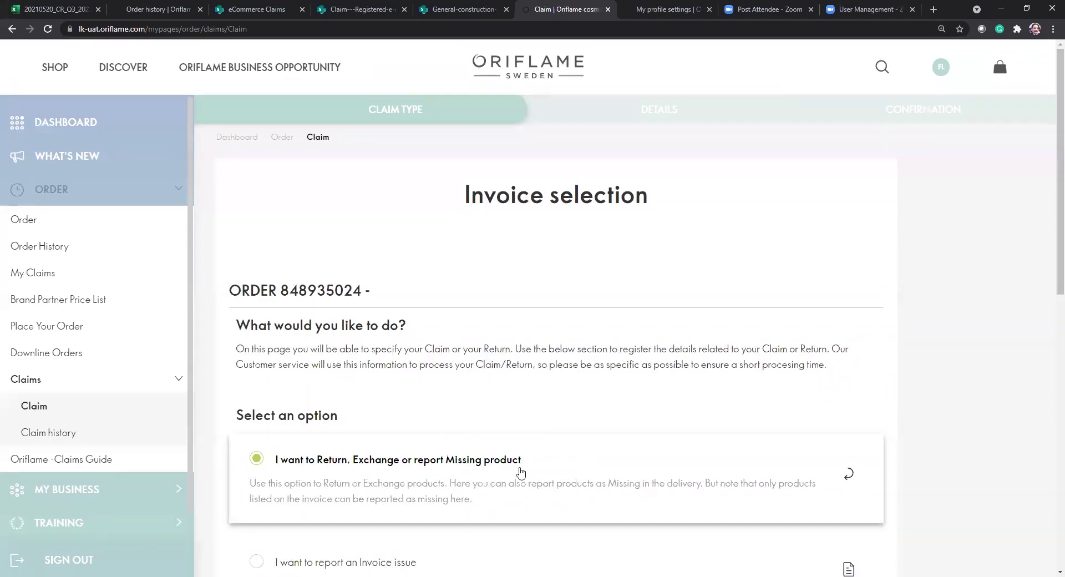
scroll(628, 507, down, 5)
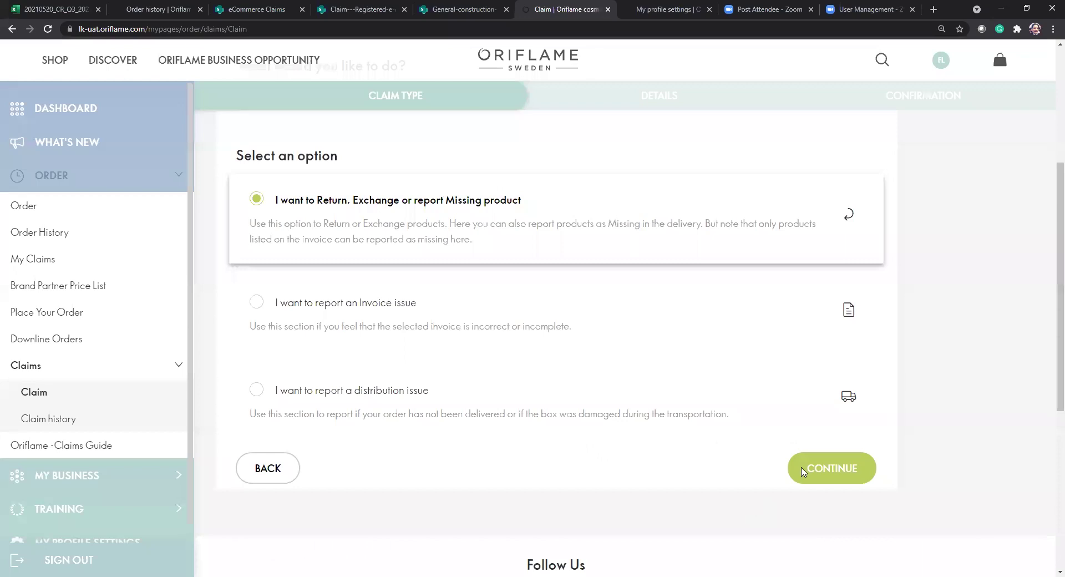
click(826, 469)
scroll(378, 451, down, 5)
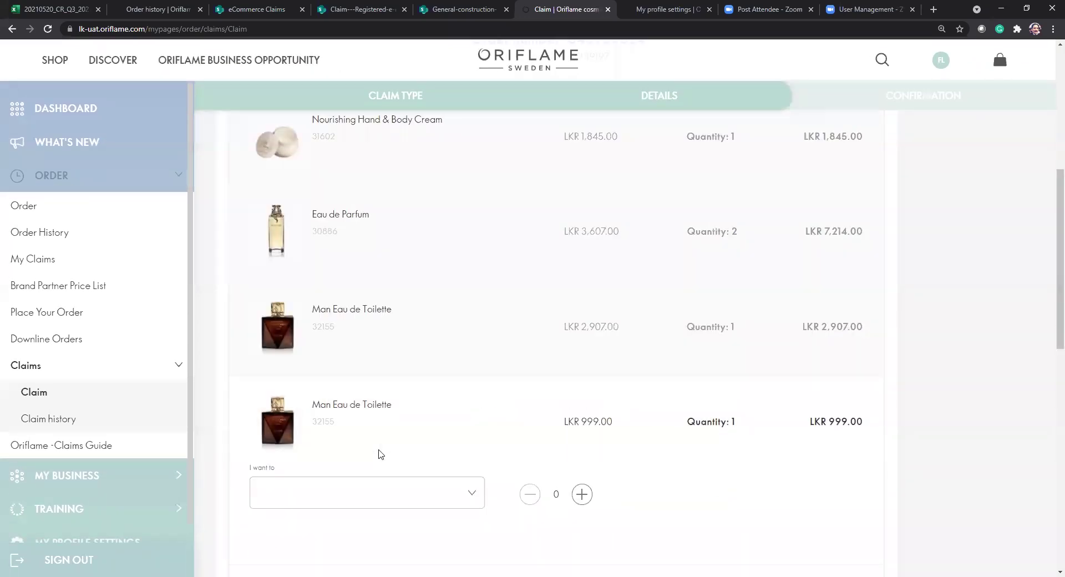
scroll(378, 452, up, 1)
scroll(380, 452, down, 2)
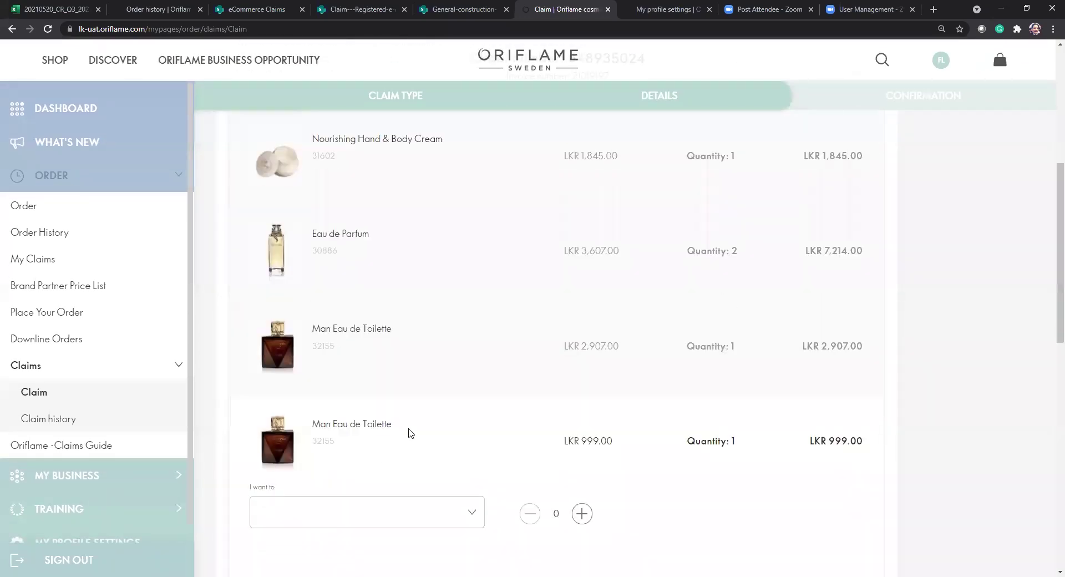
scroll(411, 433, down, 5)
Set the LKR 3,553.00 Essenza Parfum to Exchange product because of Unwanted product.
click(469, 386)
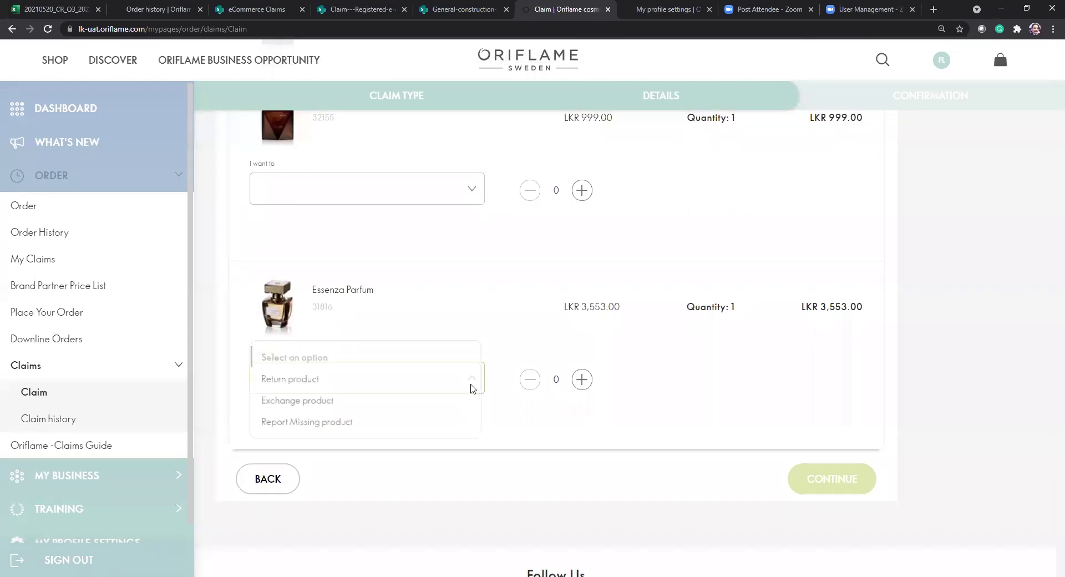
click(333, 405)
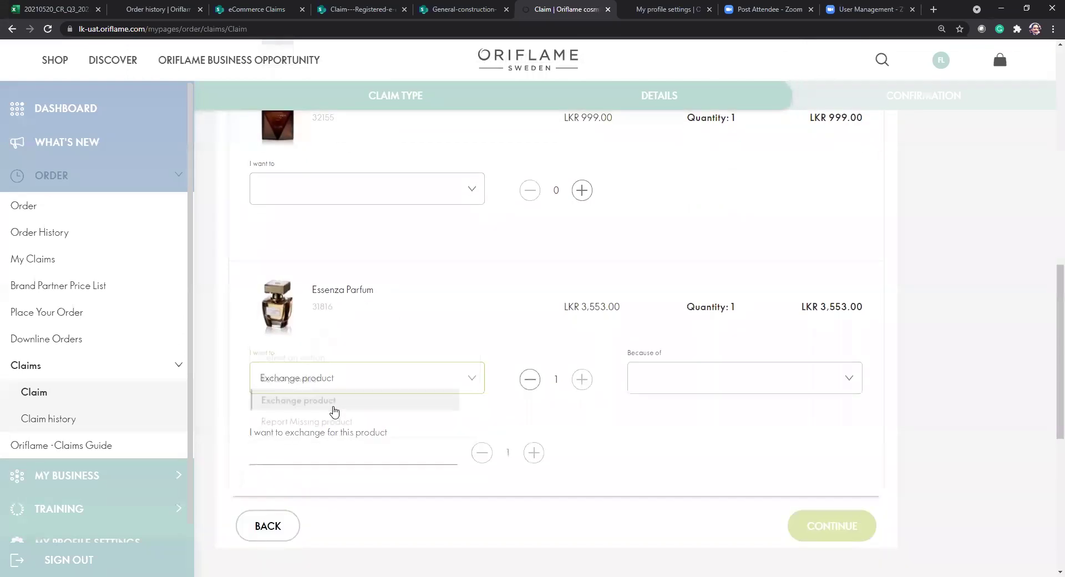
click(688, 377)
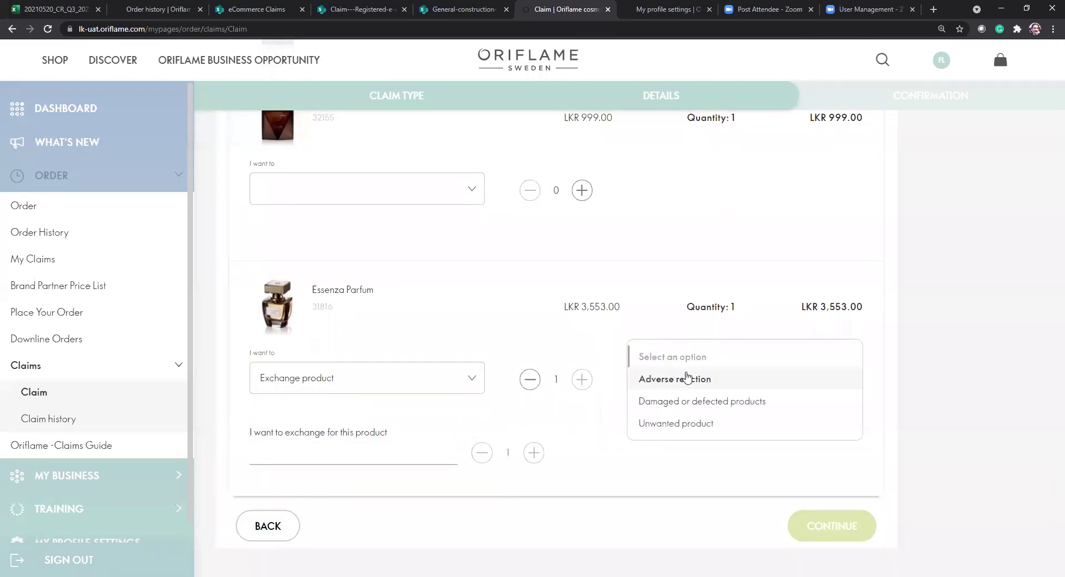
click(693, 424)
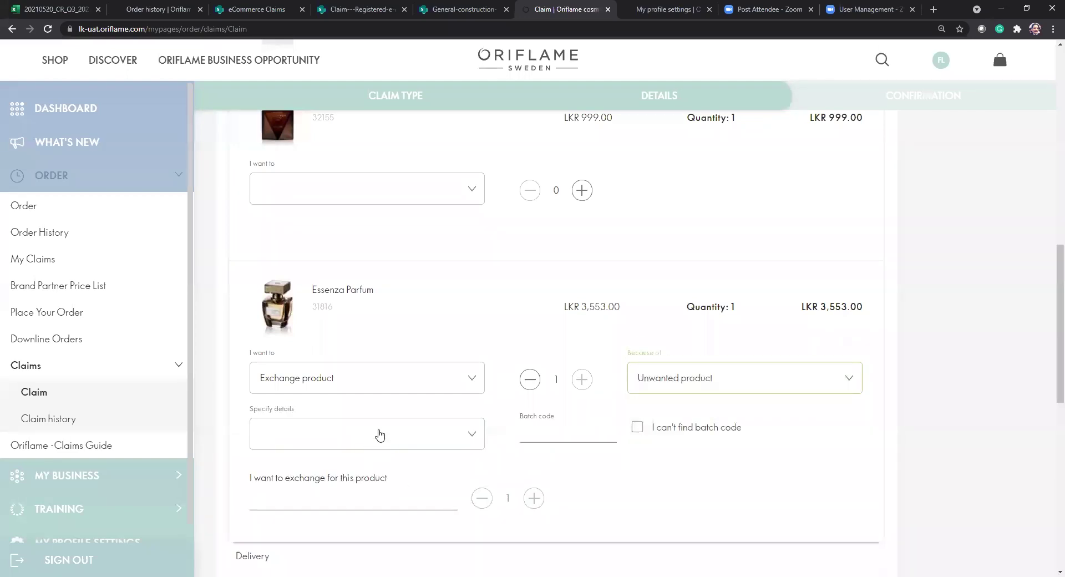
click(462, 436)
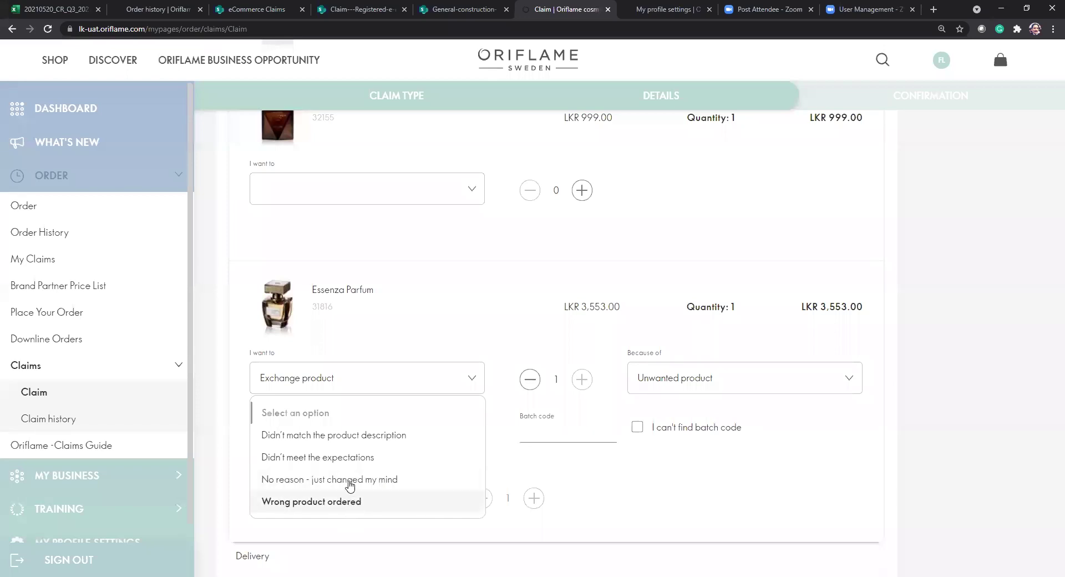
Specify that it didn't match the product description, with the description found online.
click(336, 437)
scroll(410, 470, down, 2)
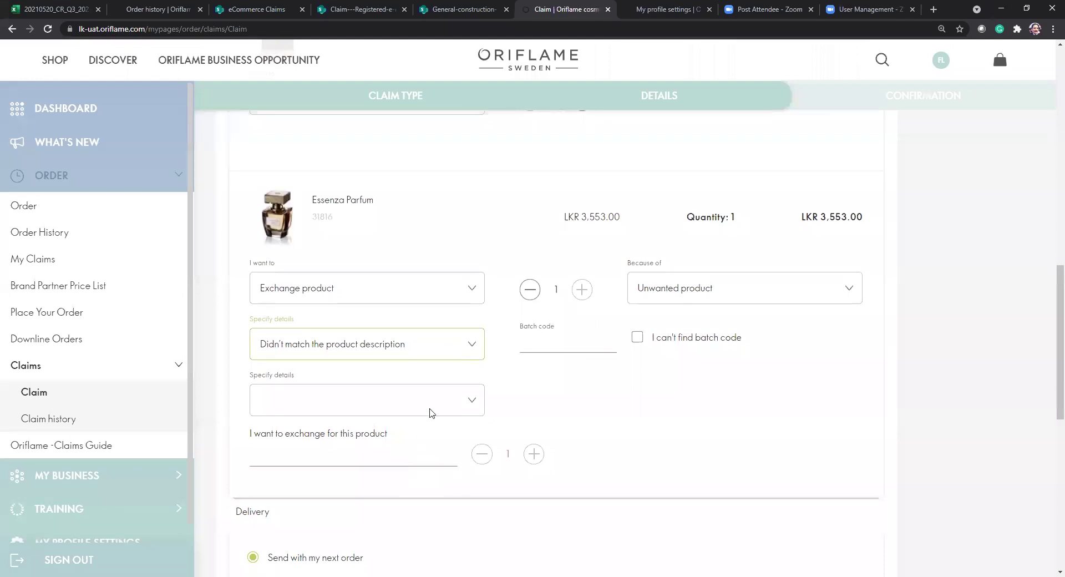
click(434, 399)
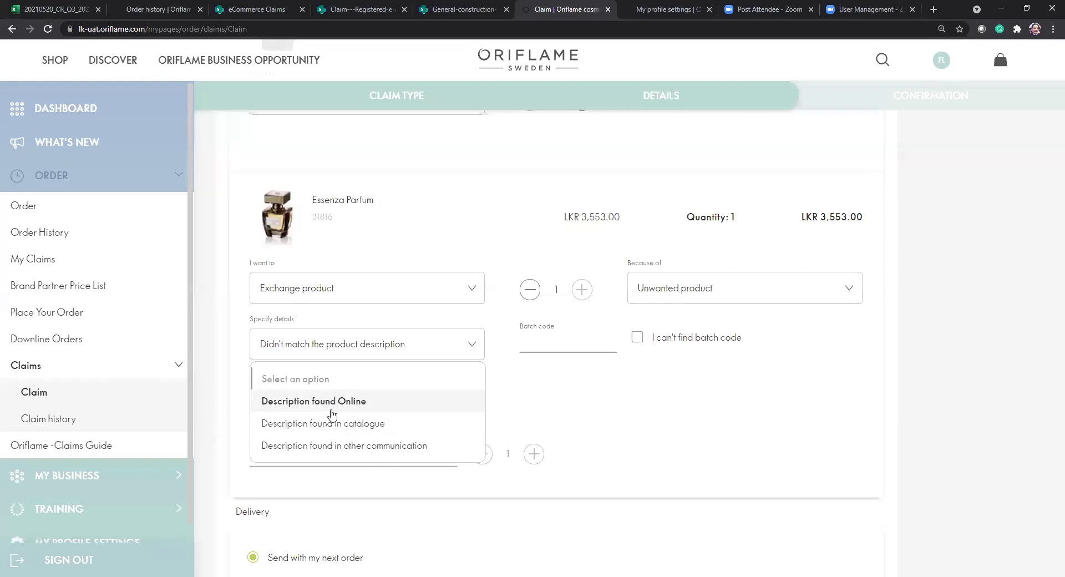
click(332, 414)
Choose three of 1276 - Protecting Balm as the replacement product.
click(361, 453)
text(12)
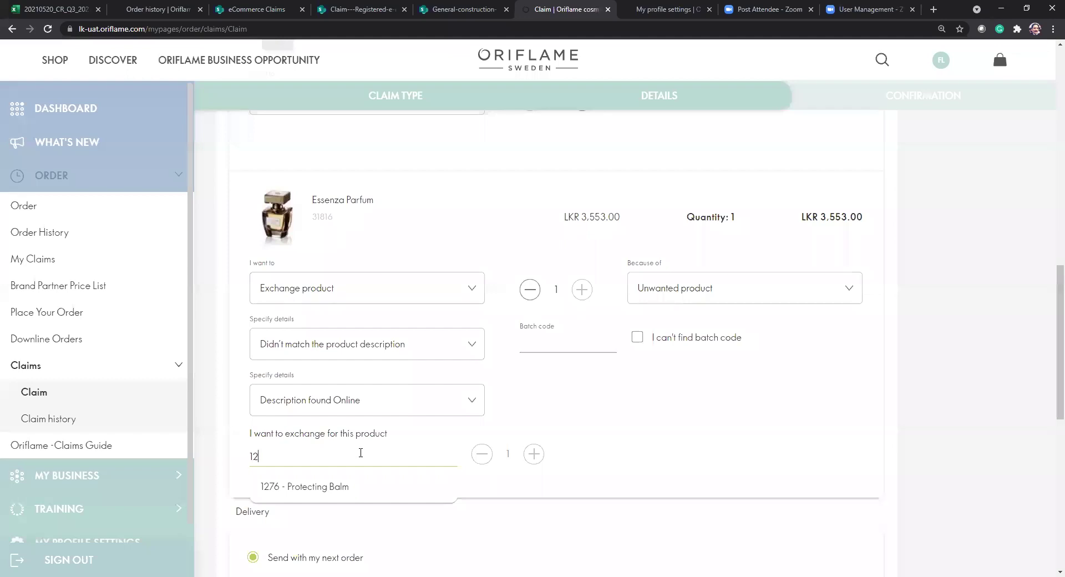
click(352, 487)
click(533, 454)
click(534, 454)
scroll(543, 456, down, 4)
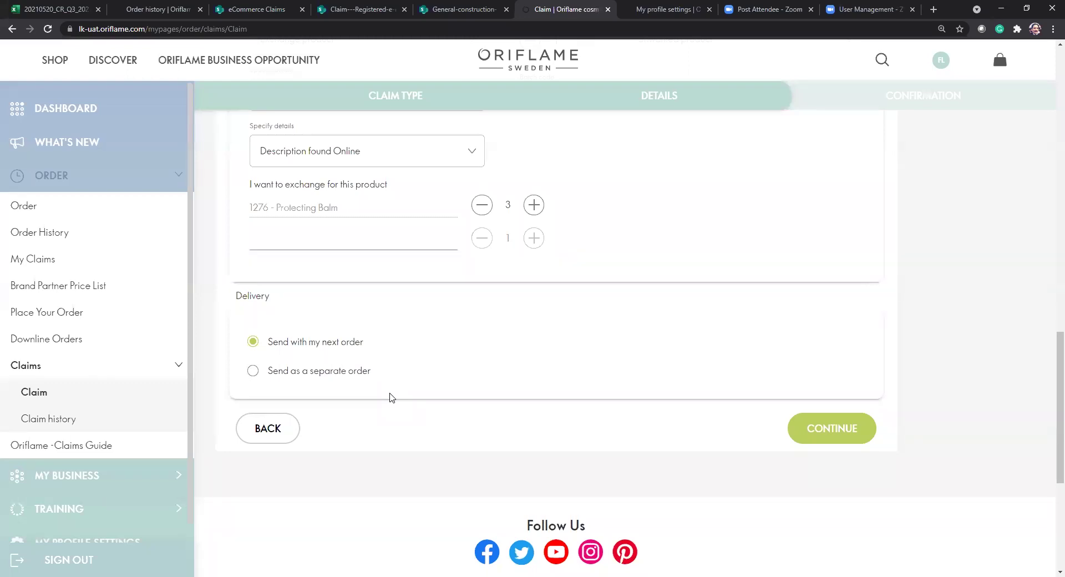
Try sending the exchange as a separate order with Home delivery to the saved address.
click(254, 376)
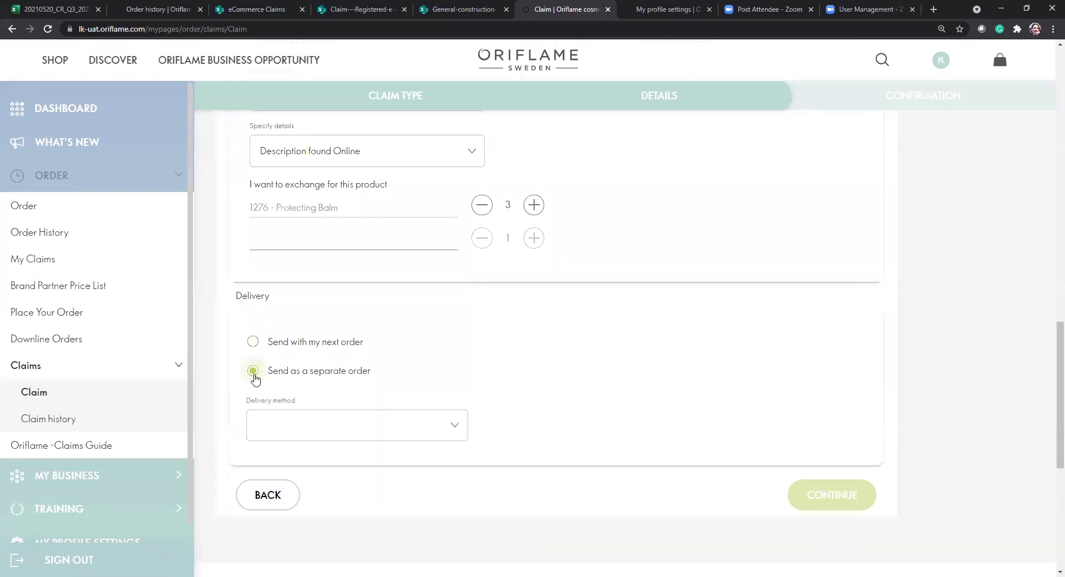
click(453, 427)
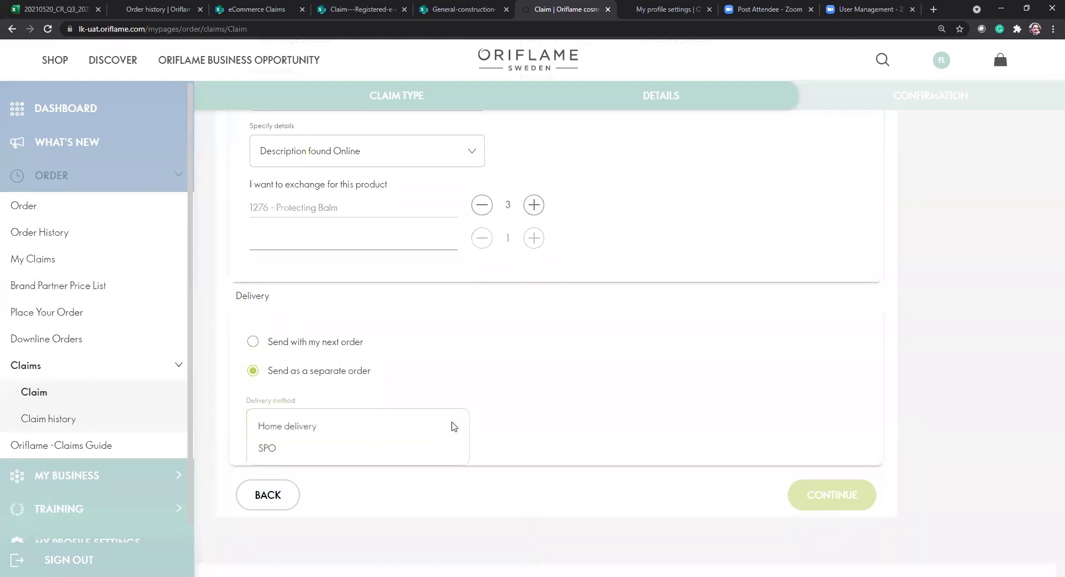
click(318, 437)
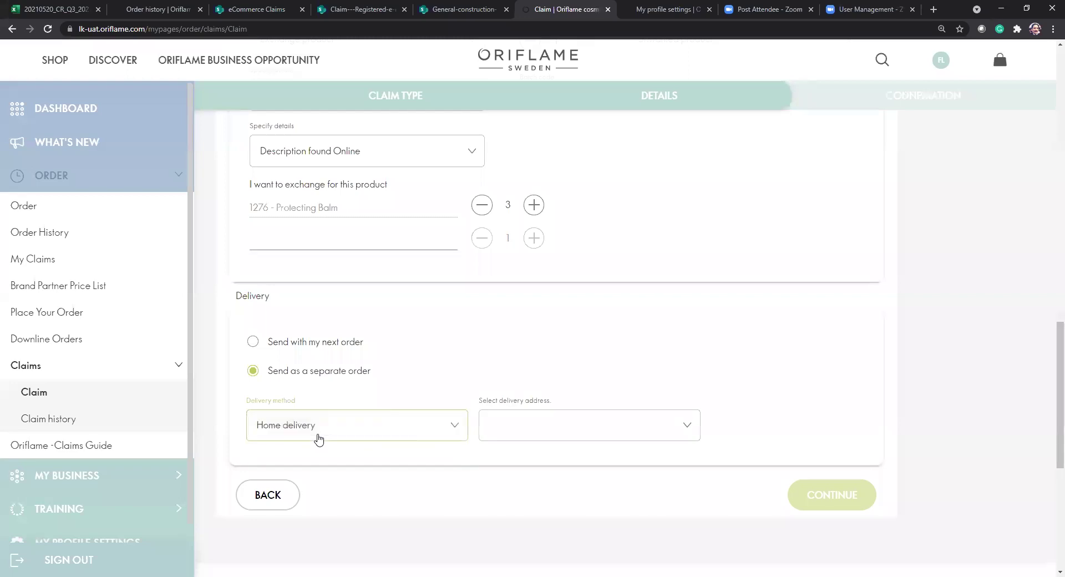
click(634, 432)
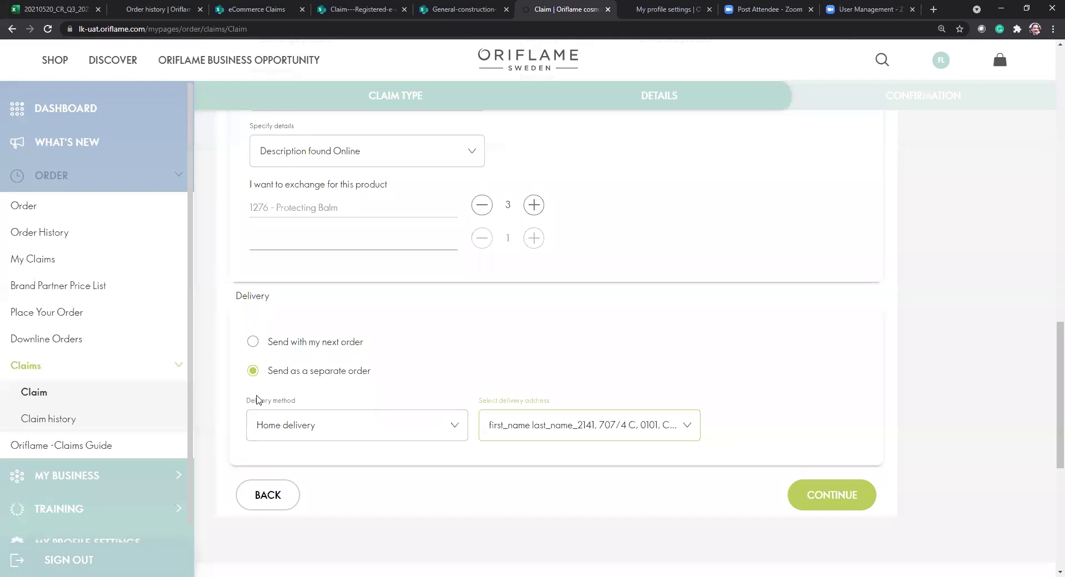
Revert delivery to 'Send with my next order' and proceed to the confirmation summary.
scroll(418, 332, up, 3)
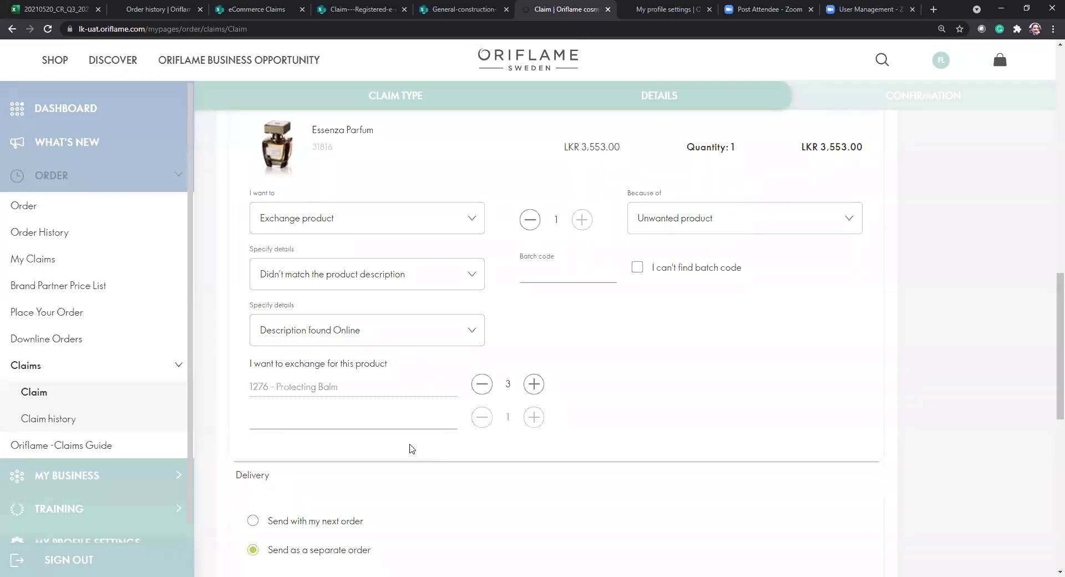
scroll(344, 431, down, 2)
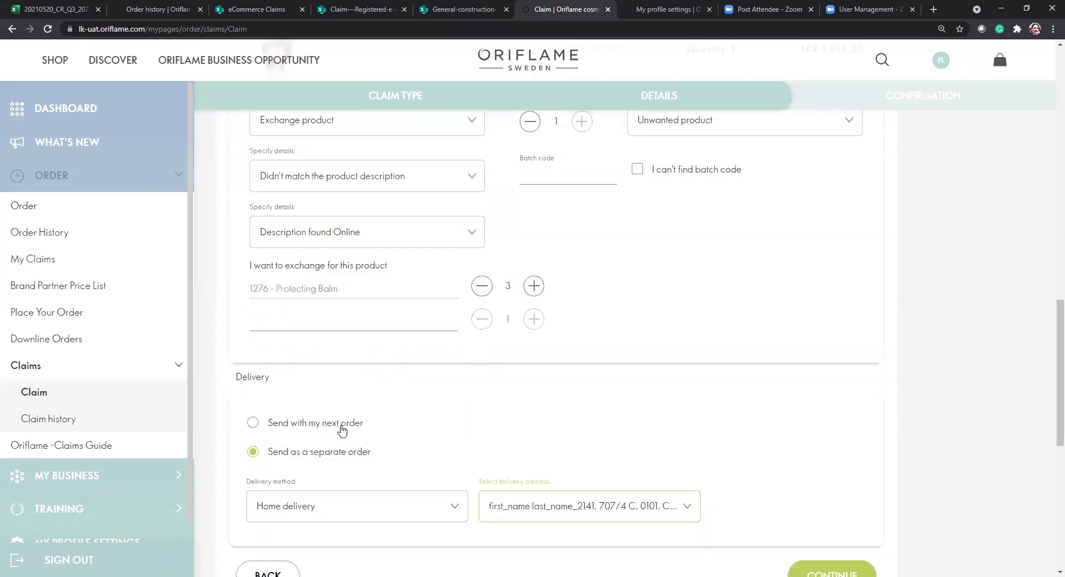
click(342, 427)
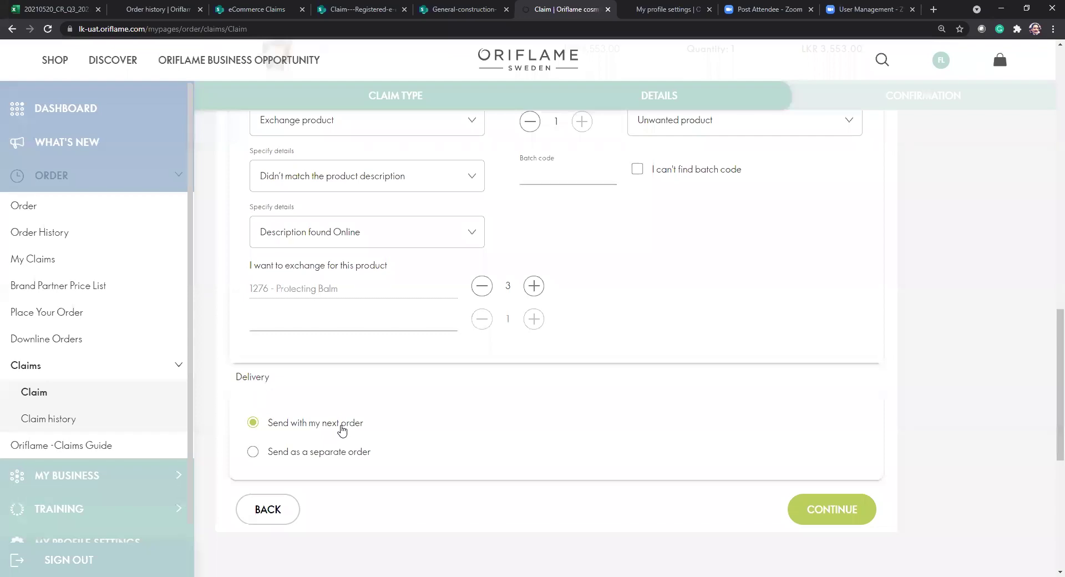
click(339, 458)
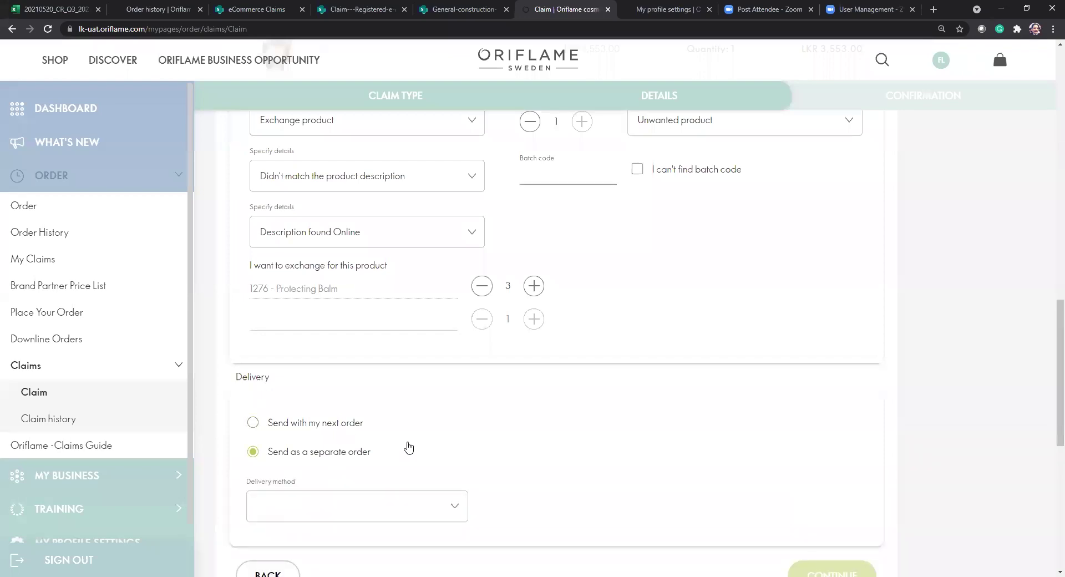
click(330, 428)
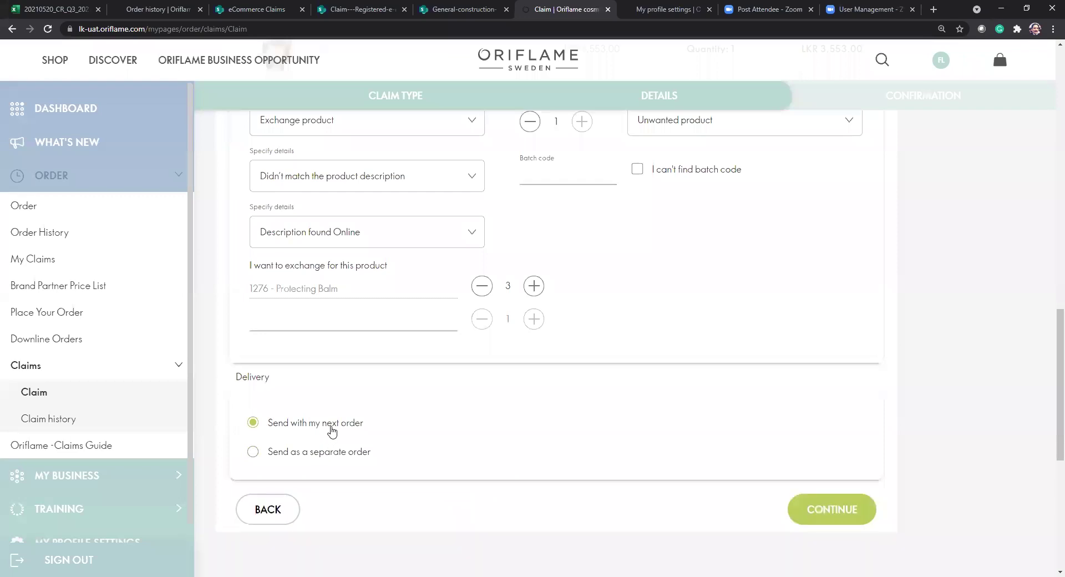
click(821, 510)
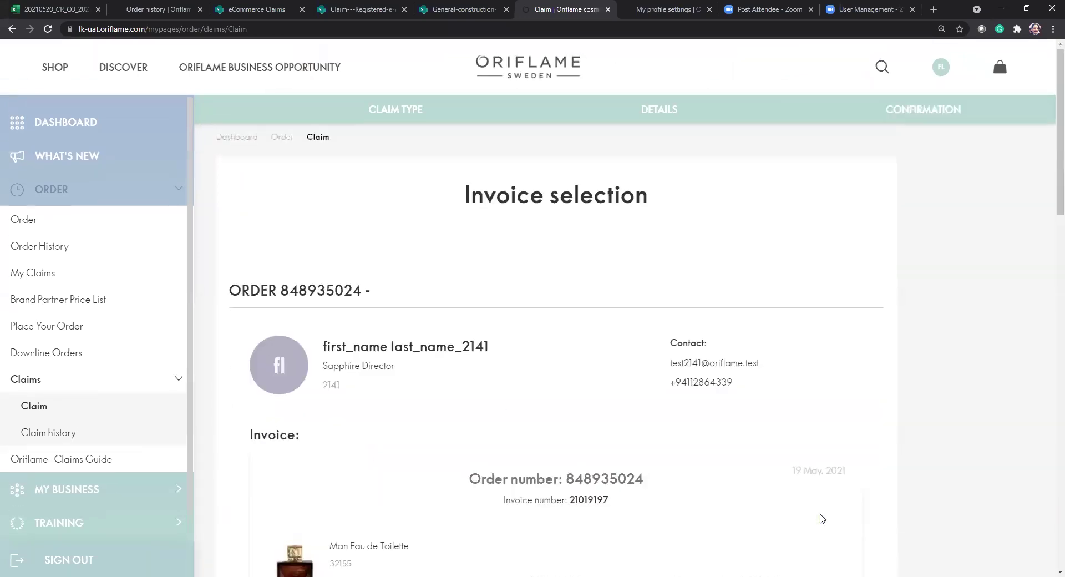
scroll(821, 518, down, 10)
scroll(821, 517, down, 3)
scroll(821, 515, up, 4)
scroll(821, 514, up, 2)
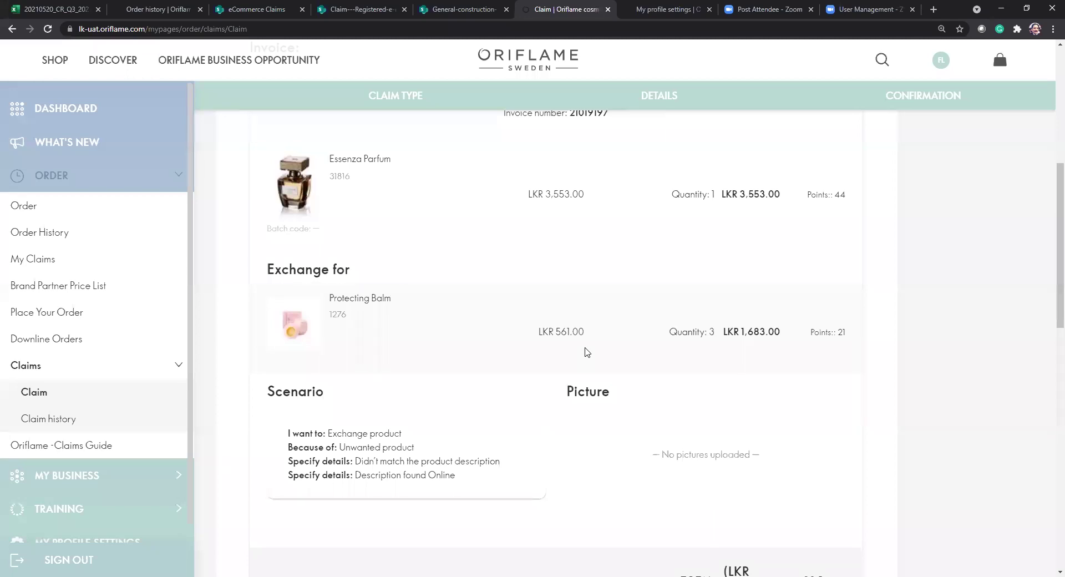
scroll(586, 352, up, 2)
scroll(586, 351, down, 3)
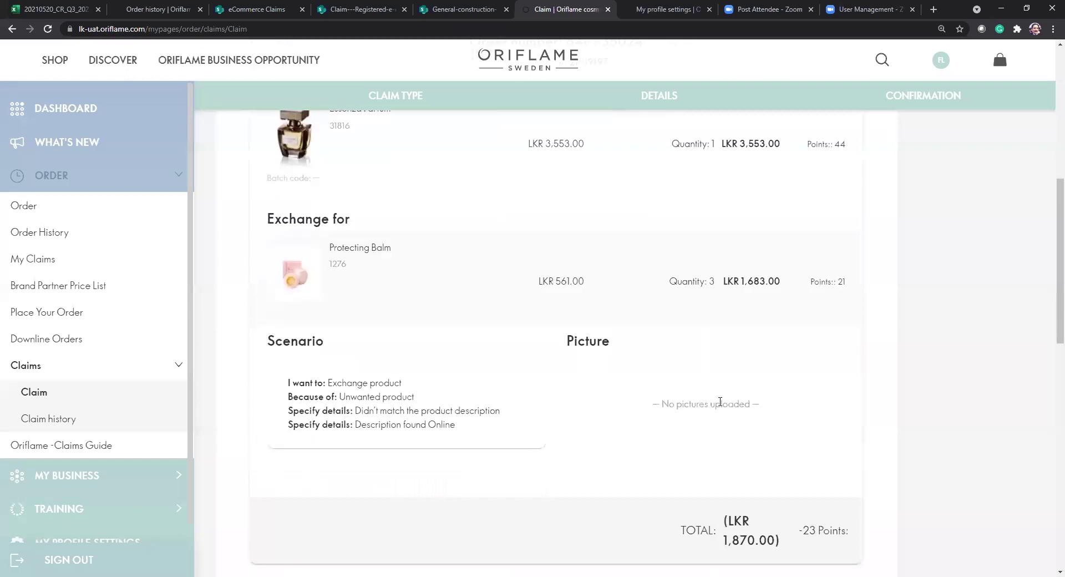
double_click(746, 146)
double_click(751, 281)
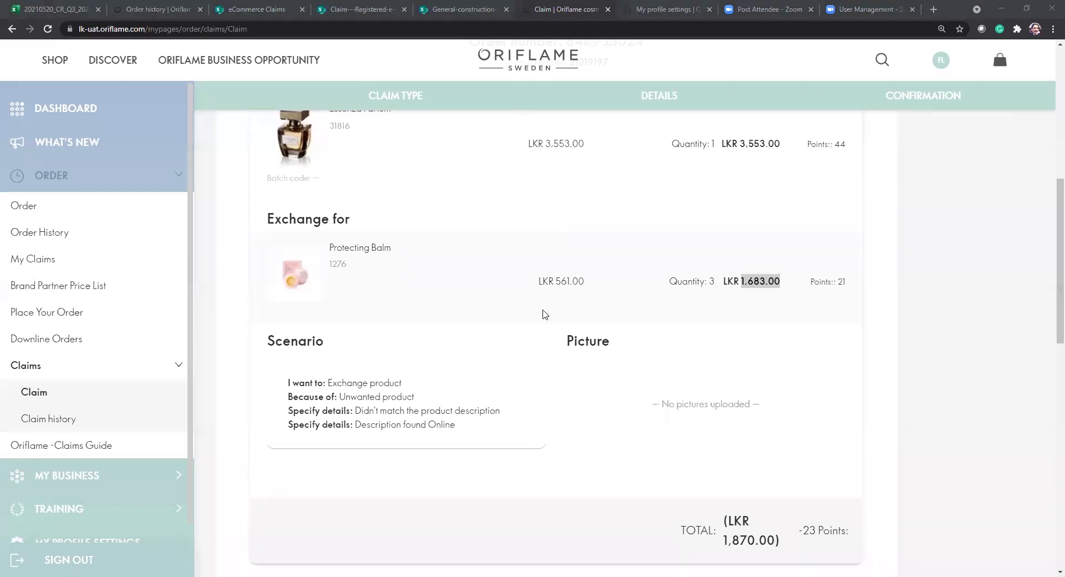
scroll(544, 314, up, 3)
scroll(543, 315, down, 15)
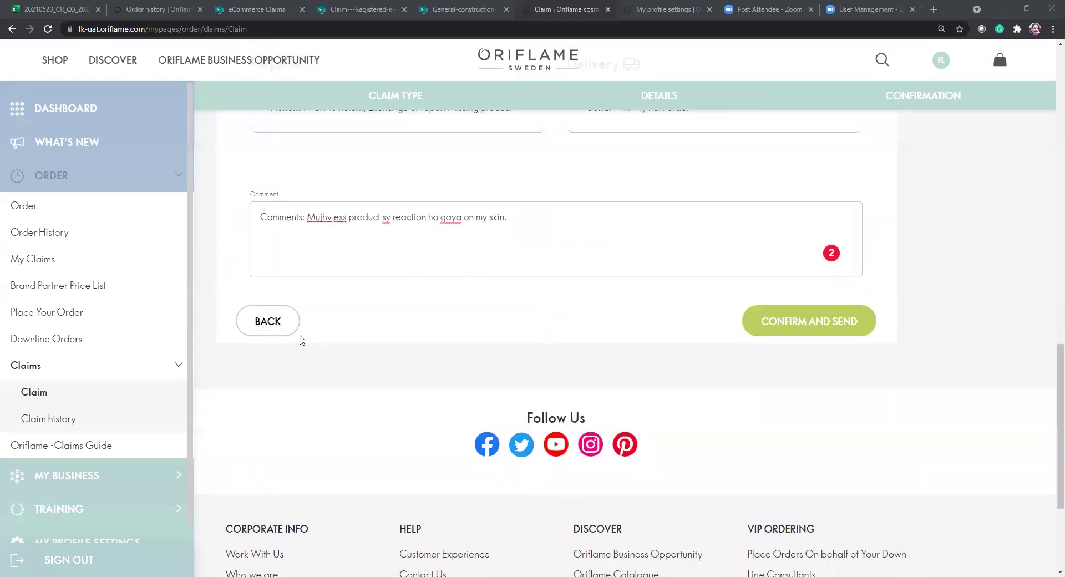
click(268, 322)
Change the Essenza Parfum claim line (code 31816) to a missing product.
scroll(503, 342, down, 5)
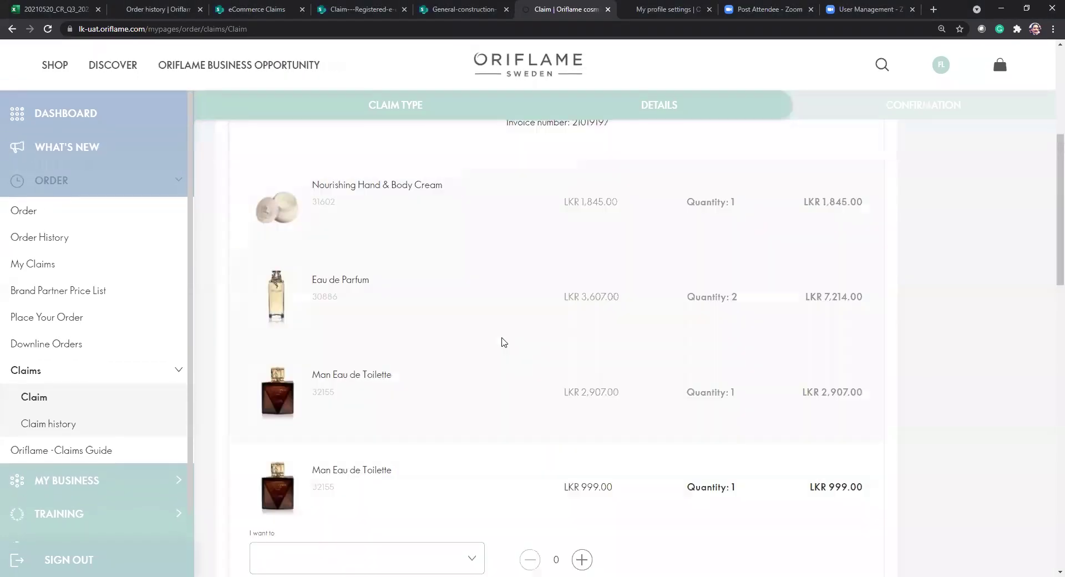
scroll(504, 342, down, 10)
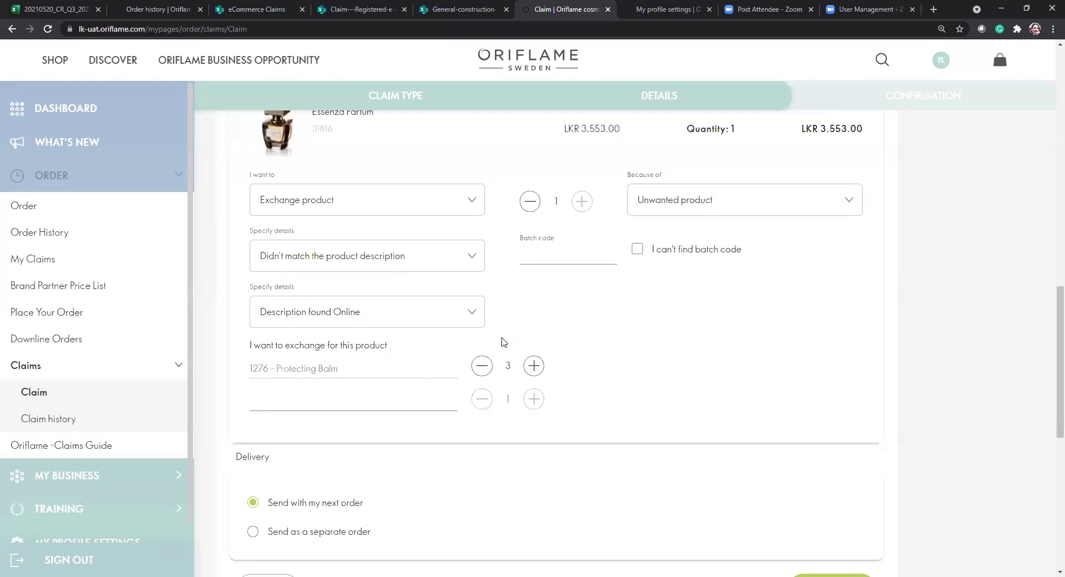
click(468, 201)
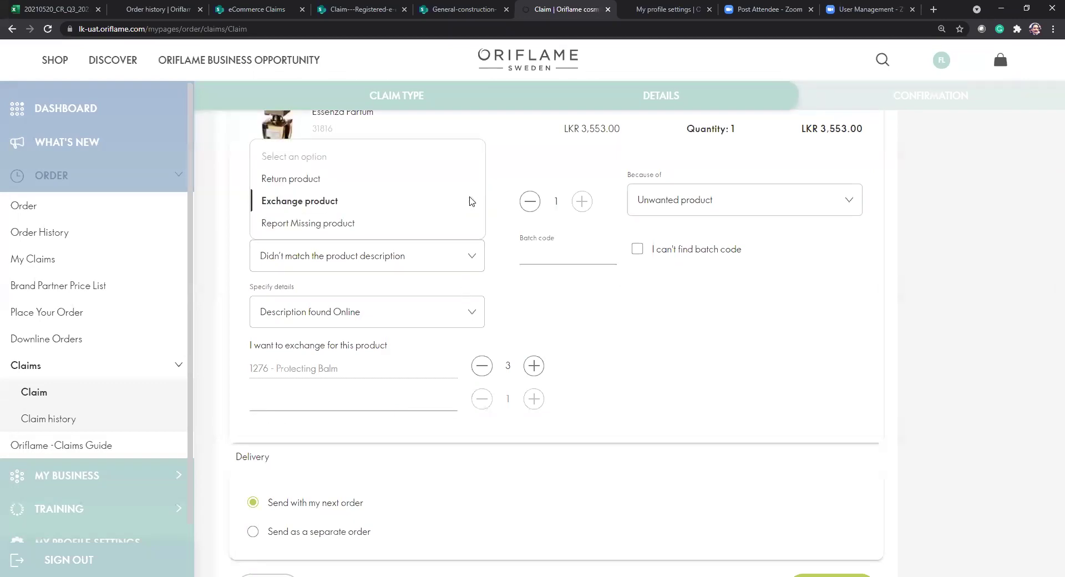
click(353, 225)
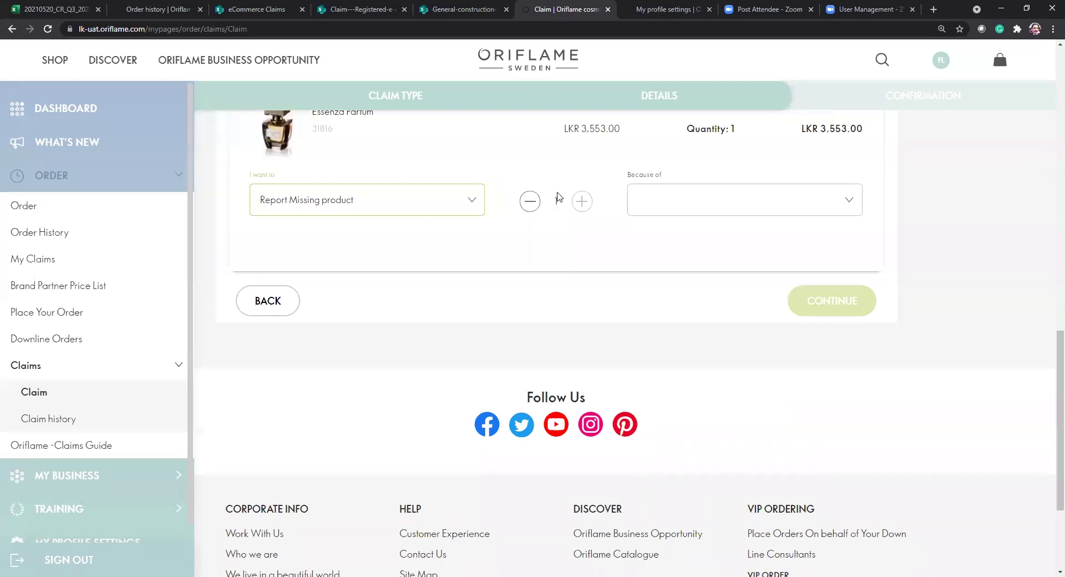
scroll(645, 258, up, 2)
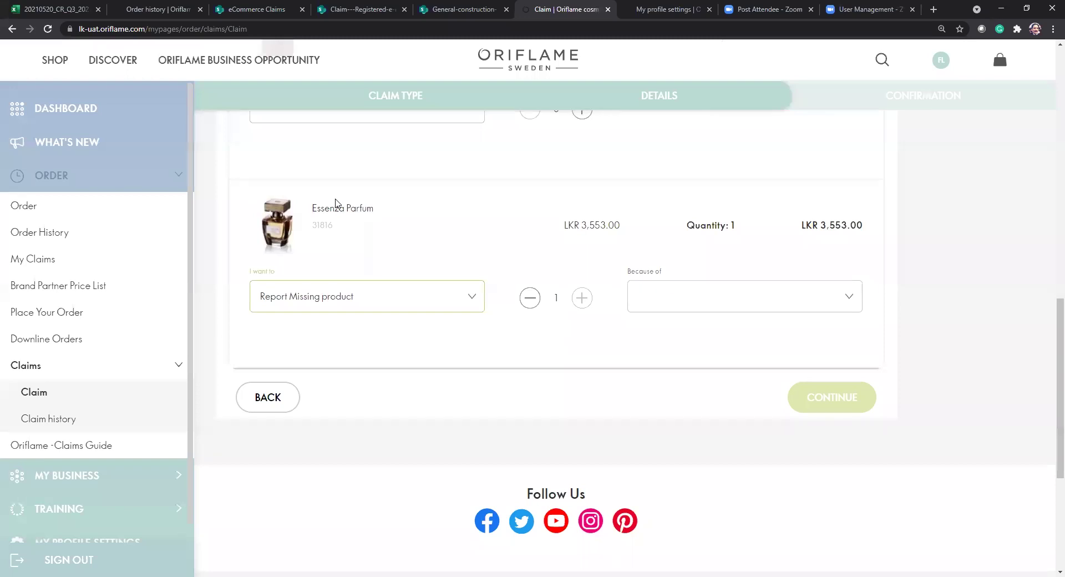
double_click(314, 225)
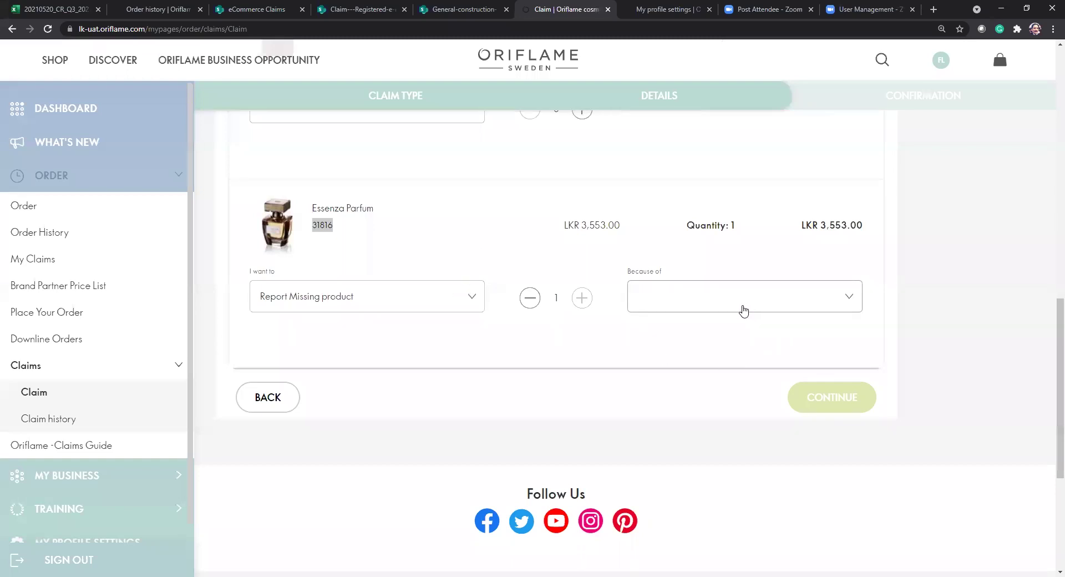
Pick 'Wrong product delivered' as the reason, leaving the Oriflame request unchosen.
click(695, 301)
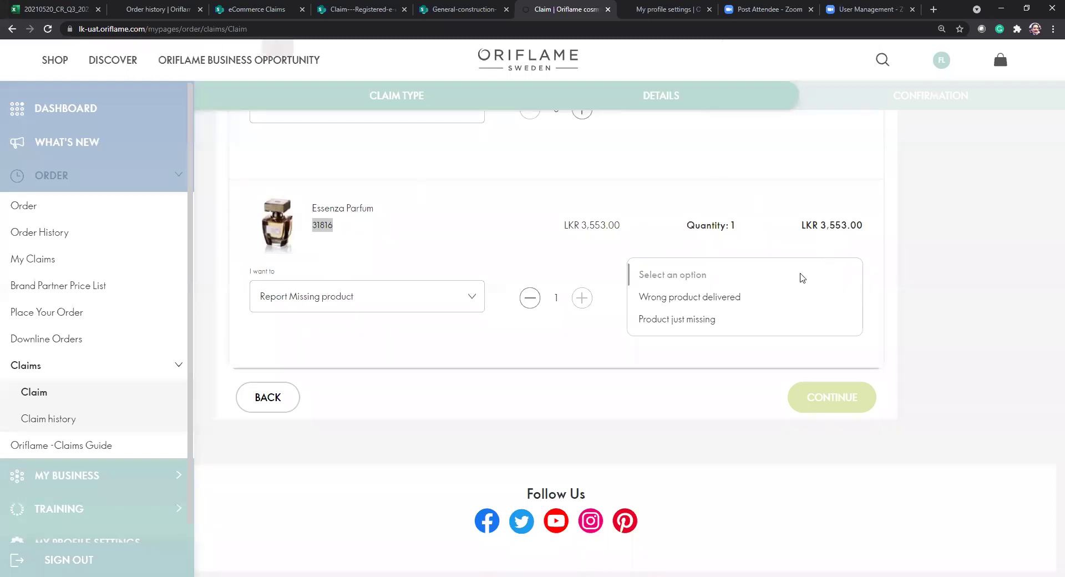
click(710, 305)
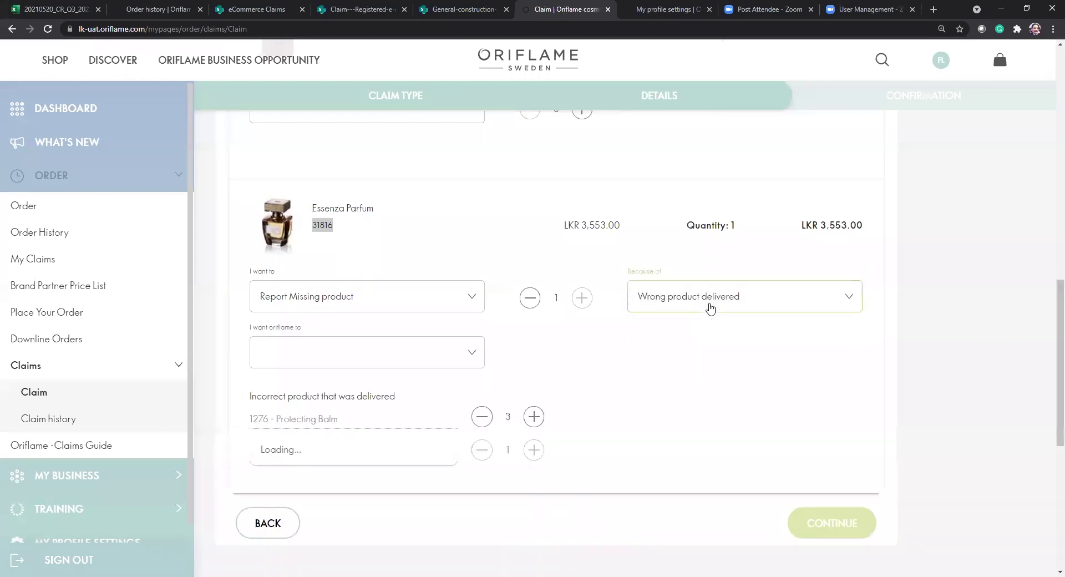
click(387, 360)
click(639, 365)
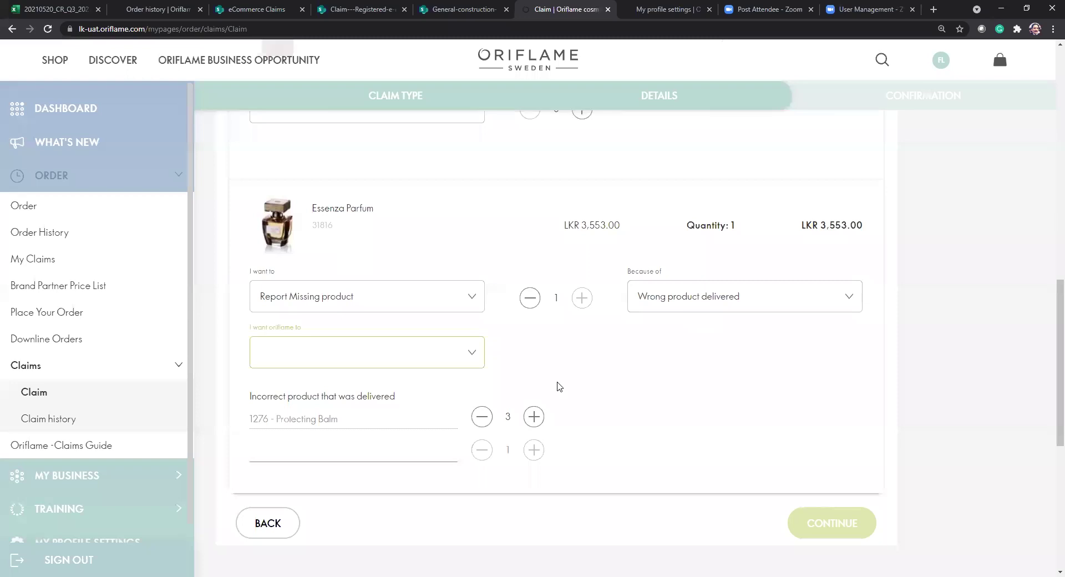
Remove the Protecting Balm row by lowering its quantity from 3.
click(483, 417)
click(482, 417)
click(482, 417)
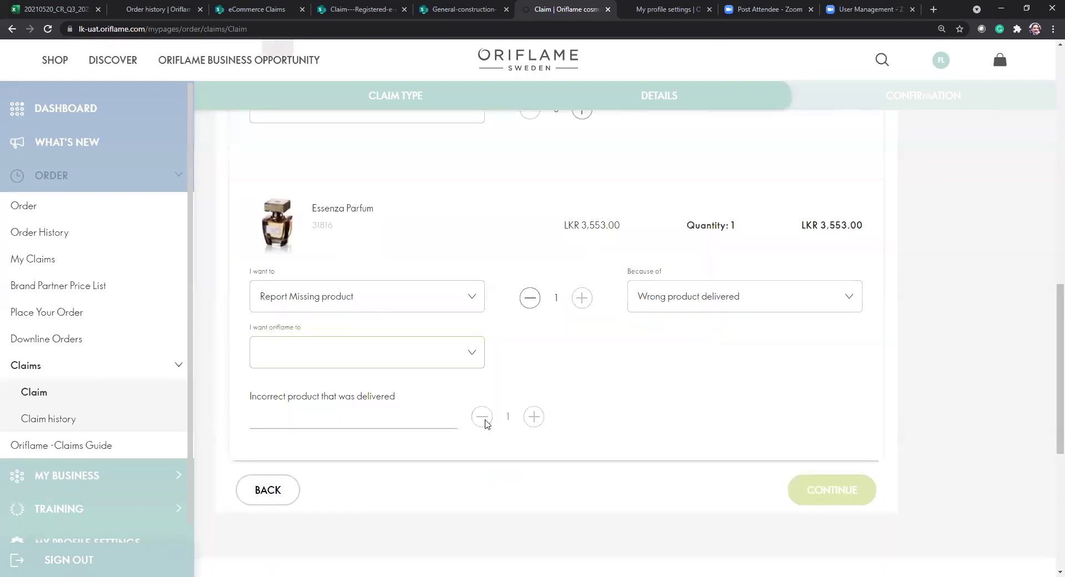
Change the reason to 'Product just missing' and request 'Resend product'.
click(746, 298)
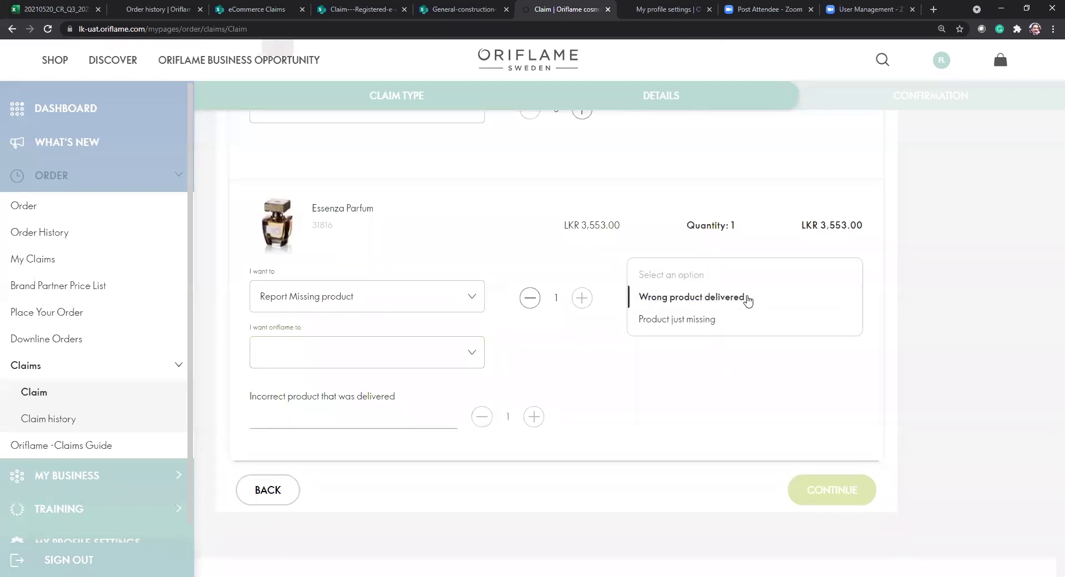
click(712, 323)
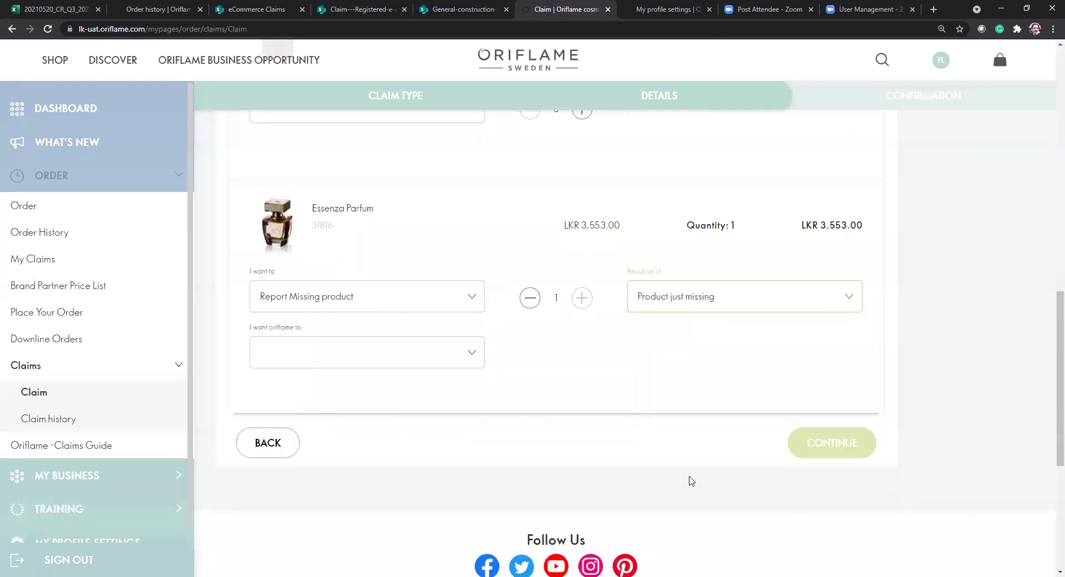
click(449, 354)
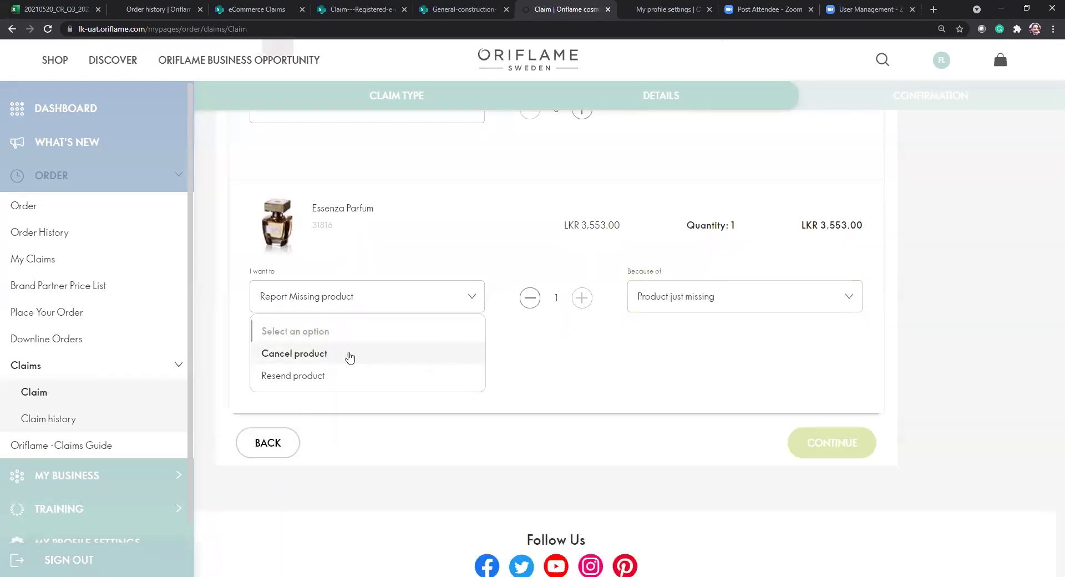
click(333, 383)
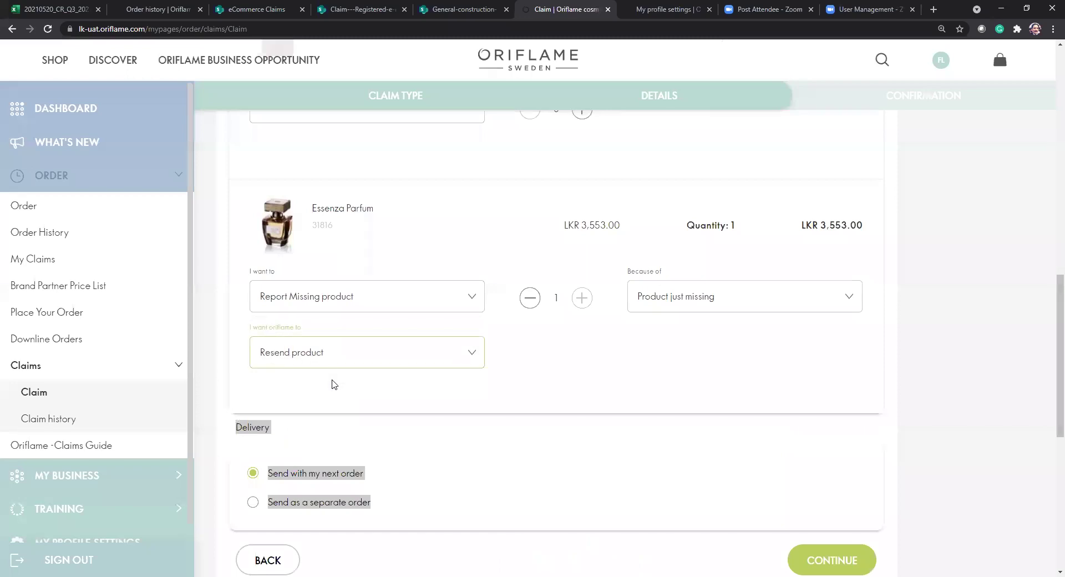
click(430, 451)
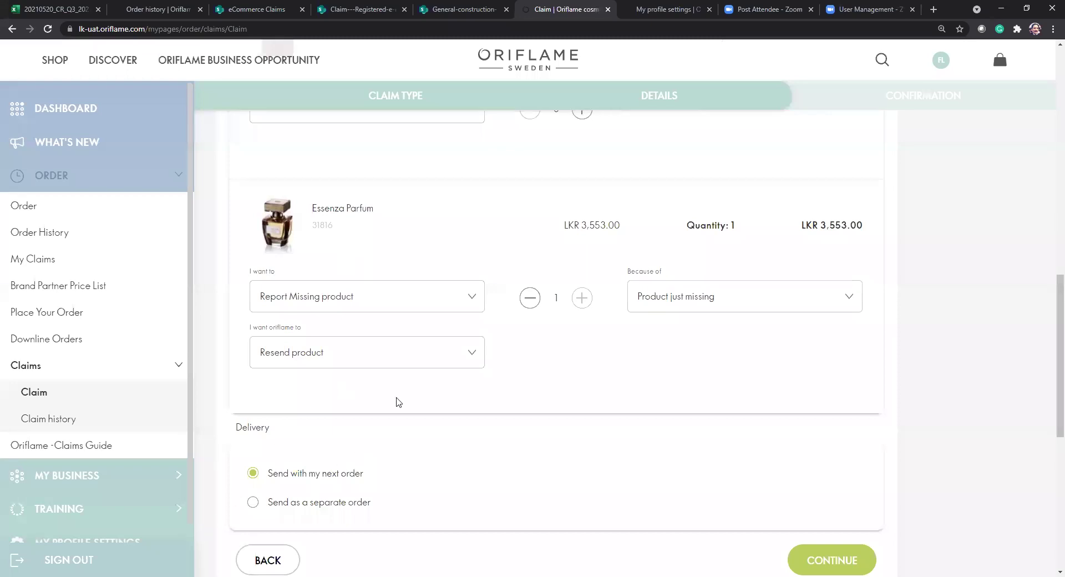
click(441, 296)
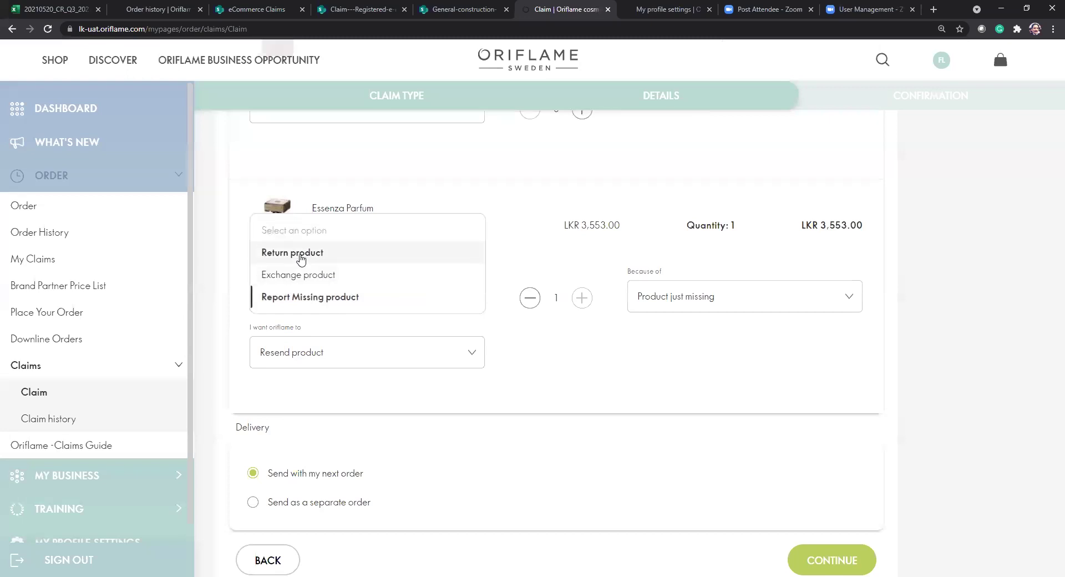
click(300, 258)
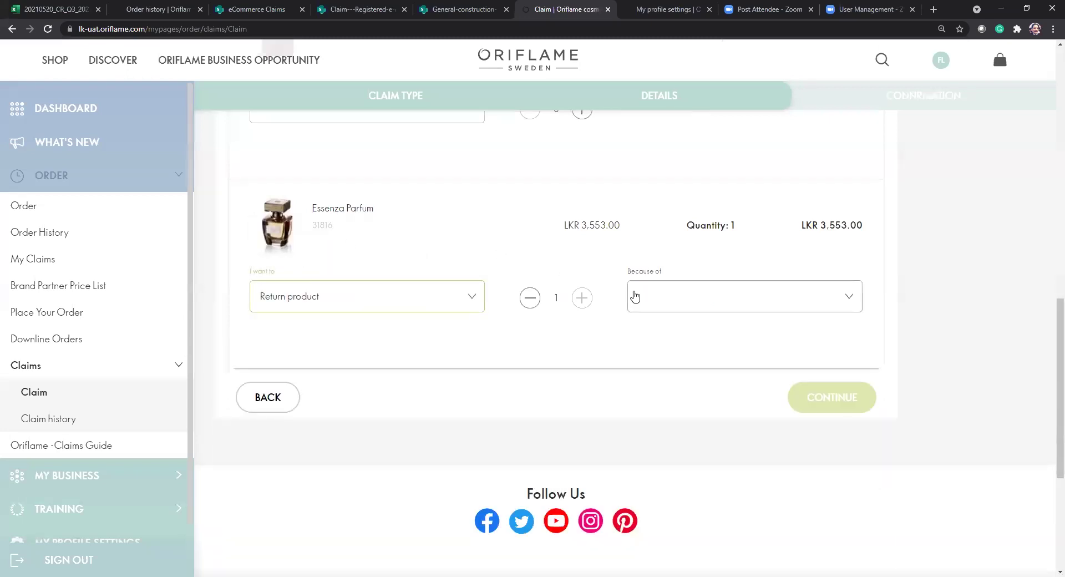
click(638, 297)
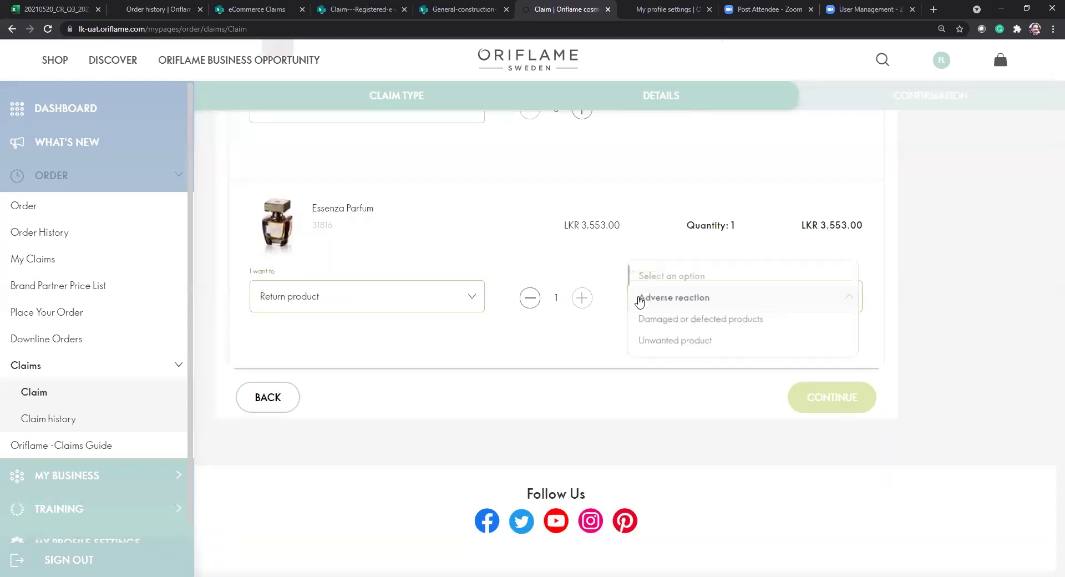
click(451, 305)
click(450, 304)
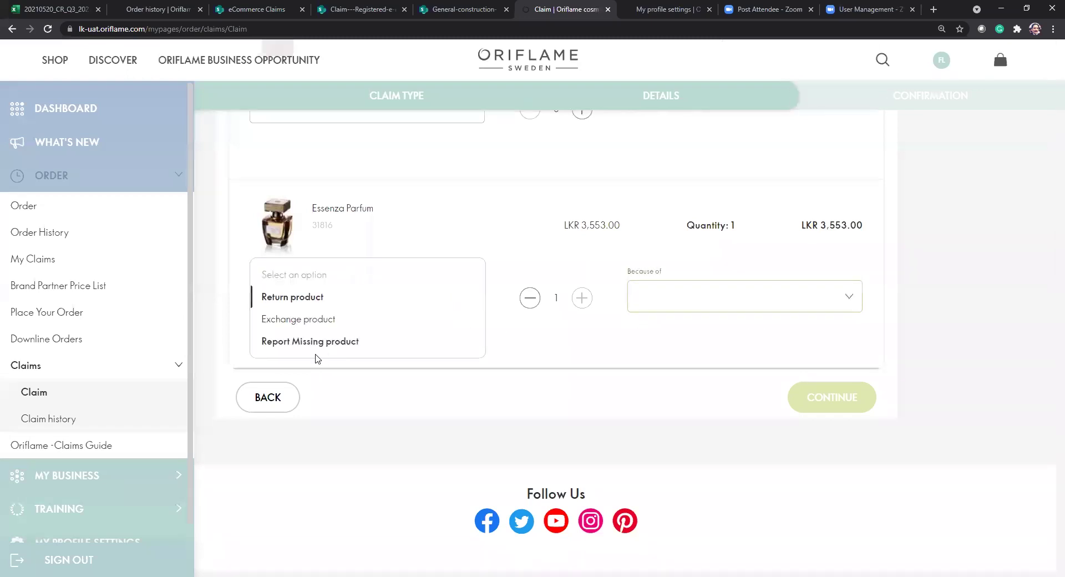
click(301, 322)
click(691, 300)
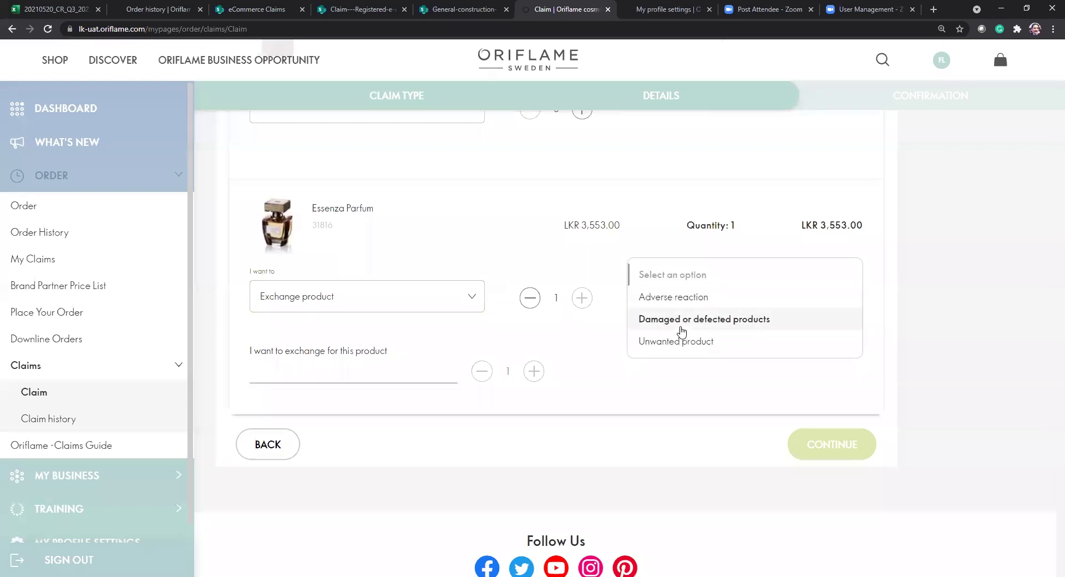
click(431, 294)
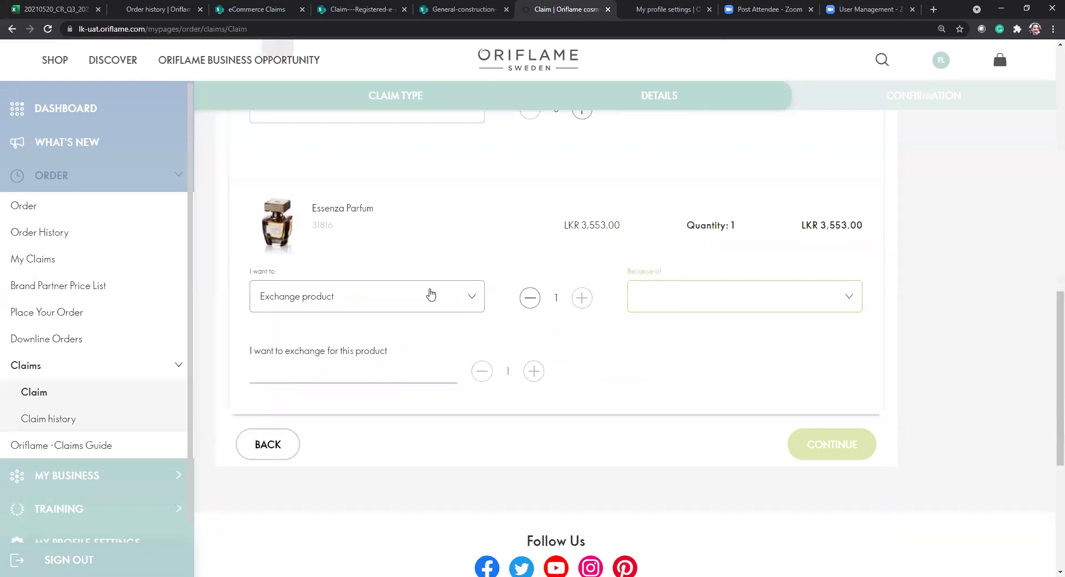
click(432, 294)
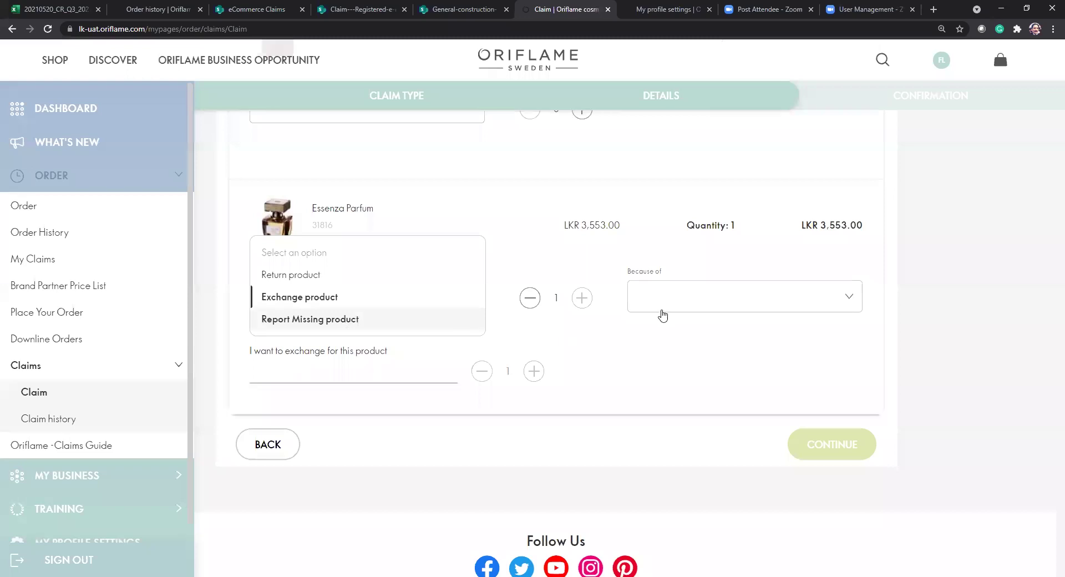
key(Return)
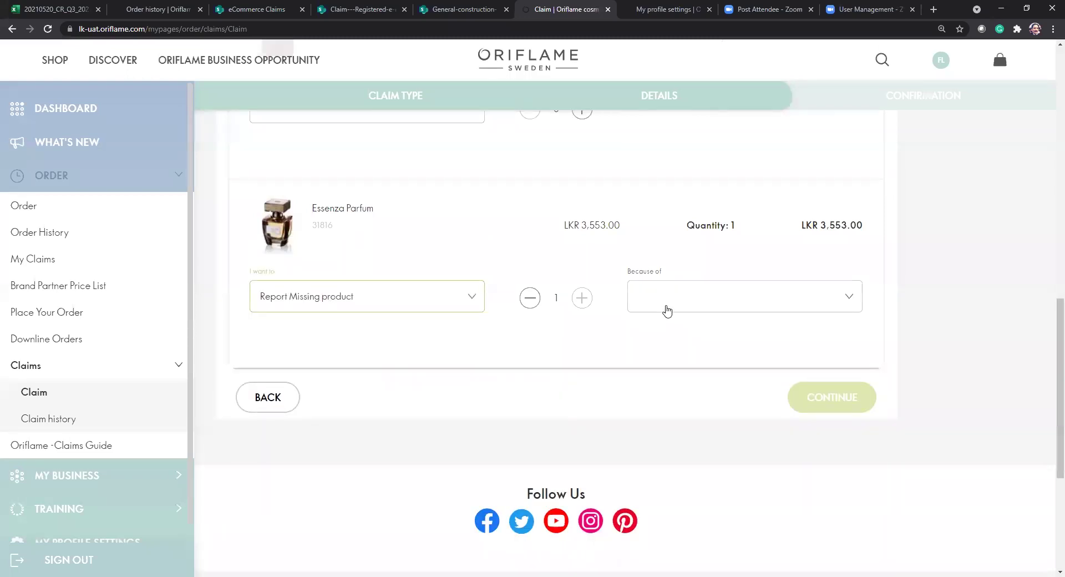
click(687, 308)
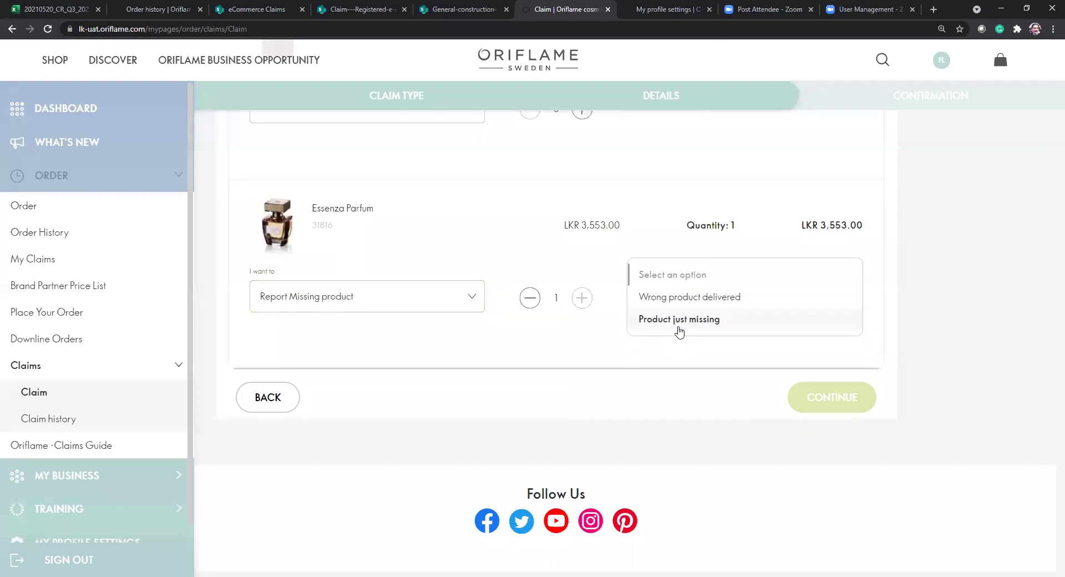
click(680, 332)
click(464, 353)
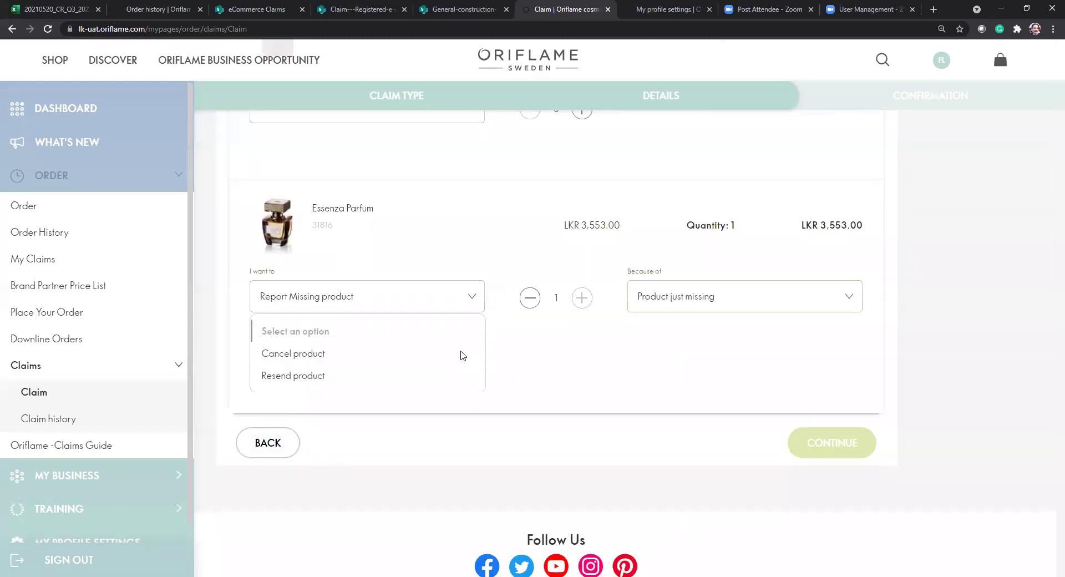
click(315, 375)
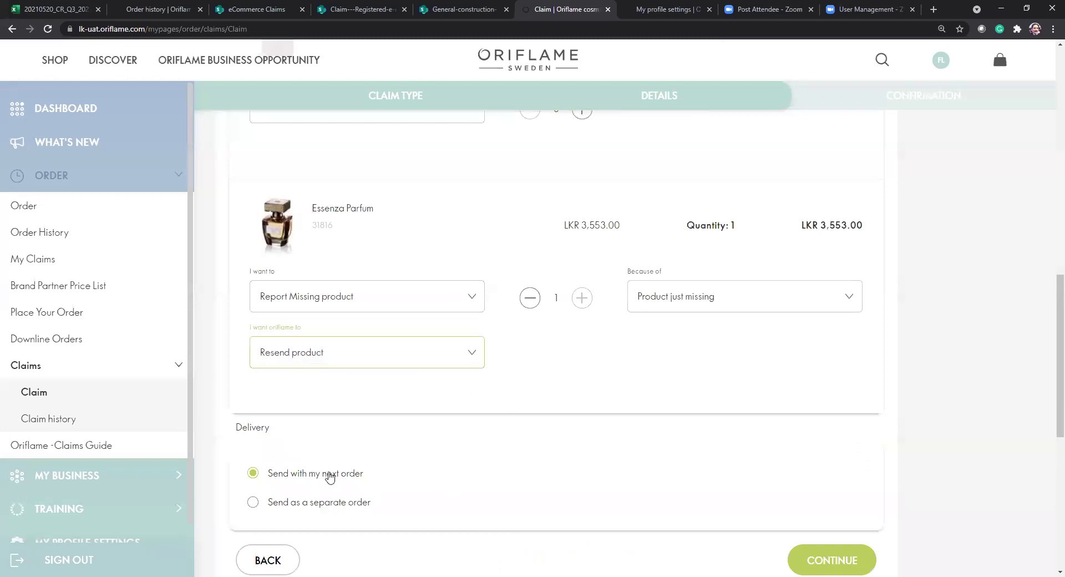
Review the claim's Purpose, next-order Delivery and Comment, then confirm and send it.
click(819, 562)
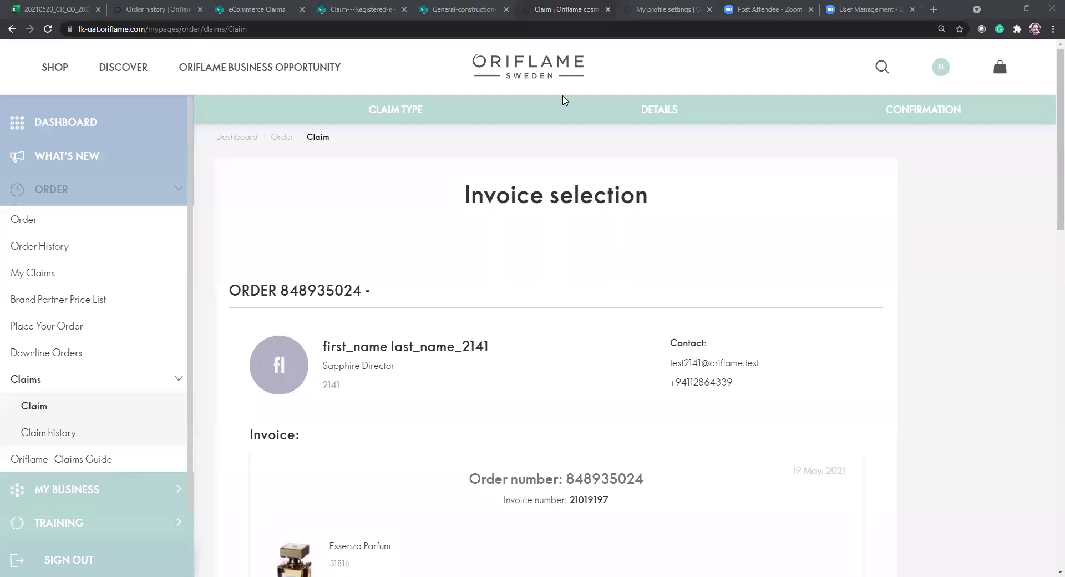
scroll(789, 339, down, 15)
scroll(785, 311, up, 5)
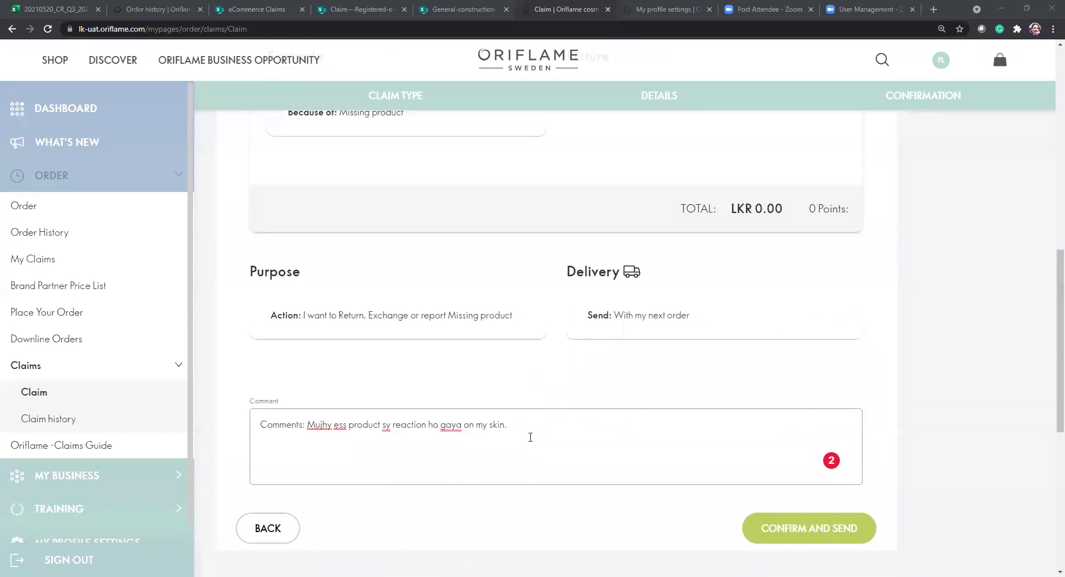
triple_click(531, 437)
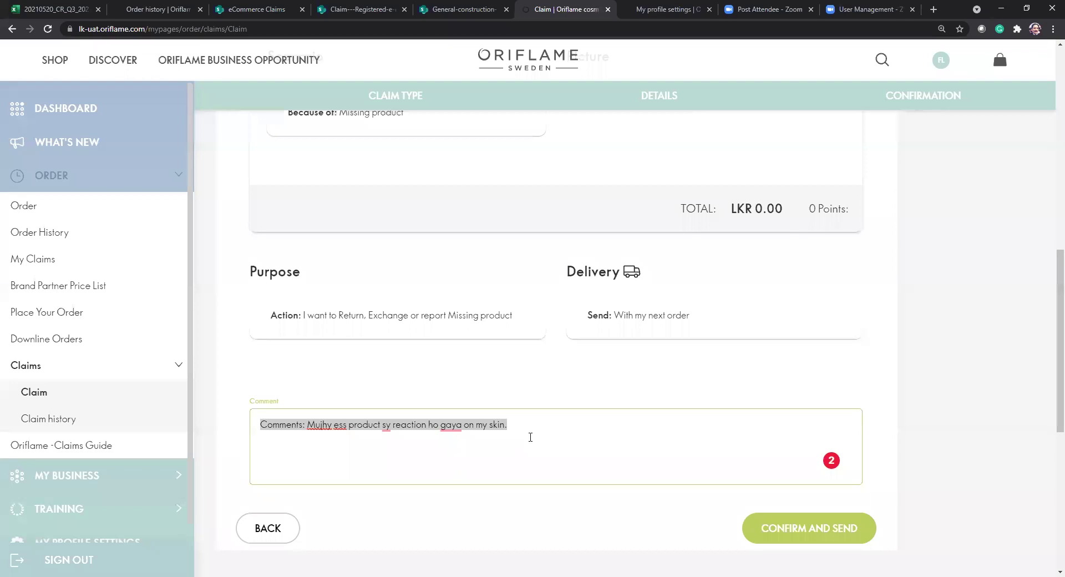
scroll(616, 411, down, 3)
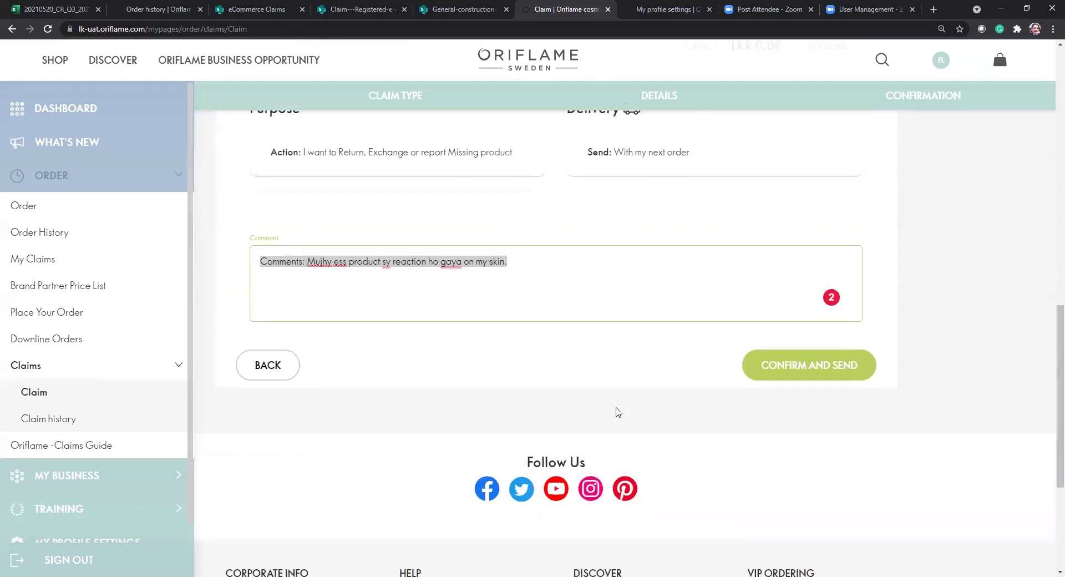
click(793, 366)
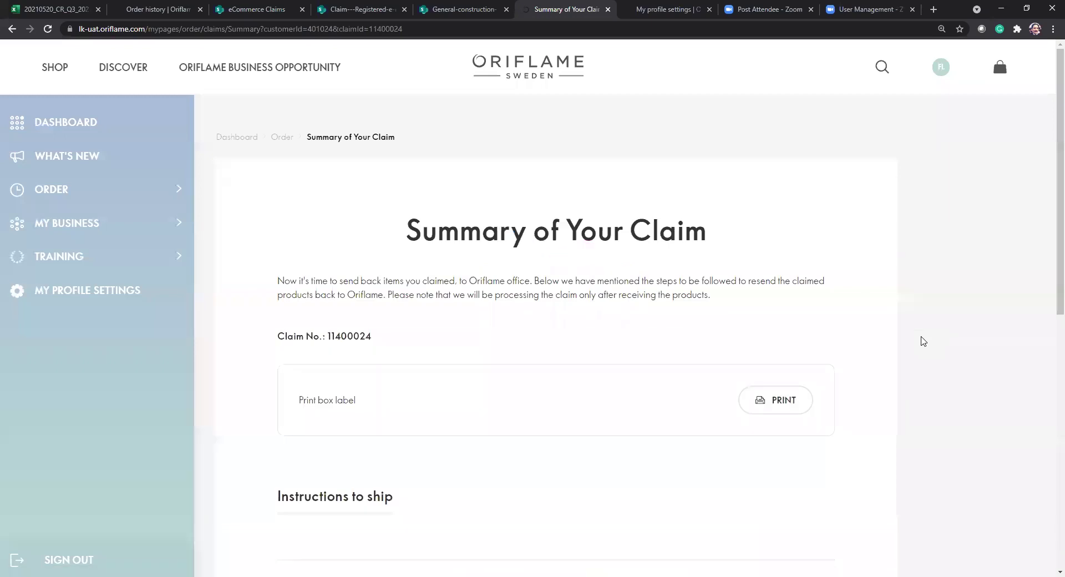
Look over the Summary of Your Claim with its claim number and box label, then create a new claim.
scroll(924, 341, down, 3)
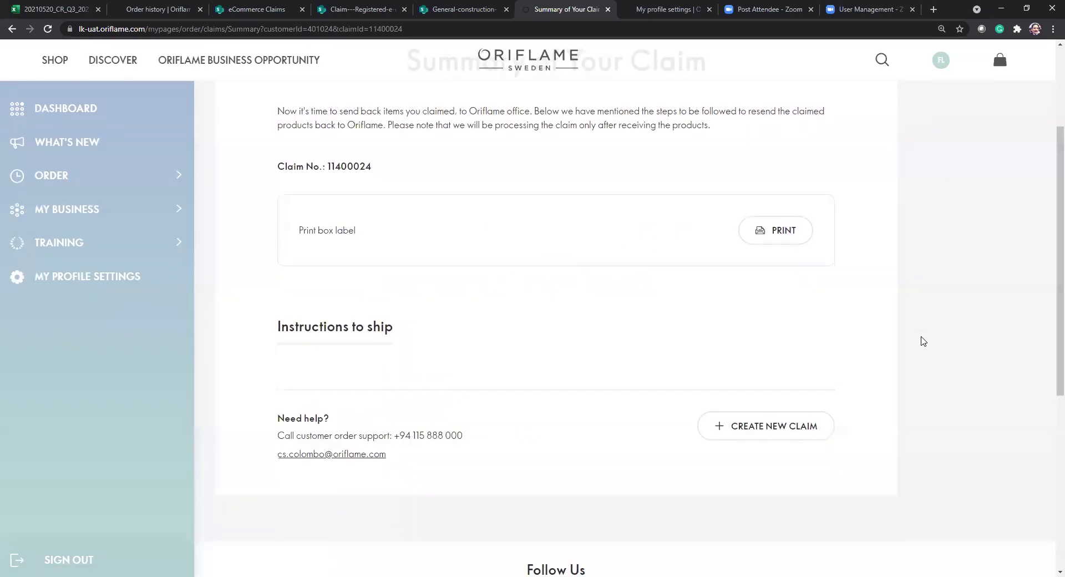
scroll(923, 341, down, 1)
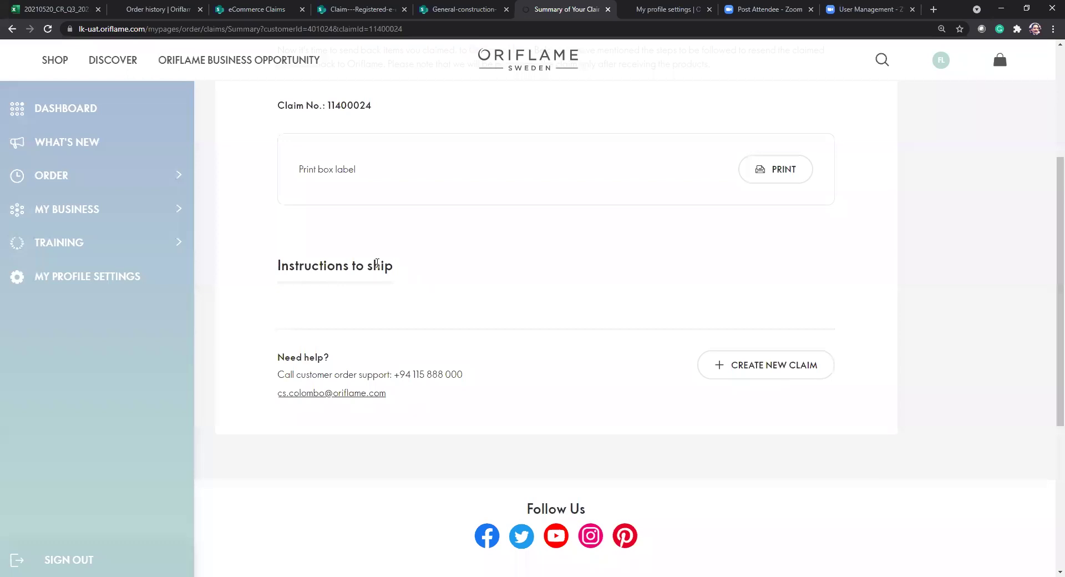
click(776, 365)
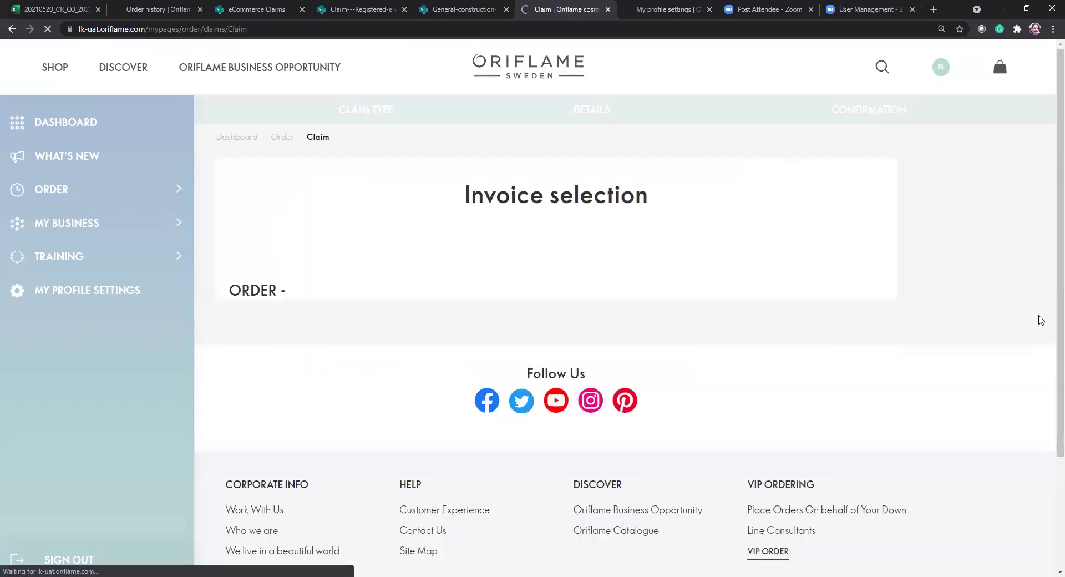
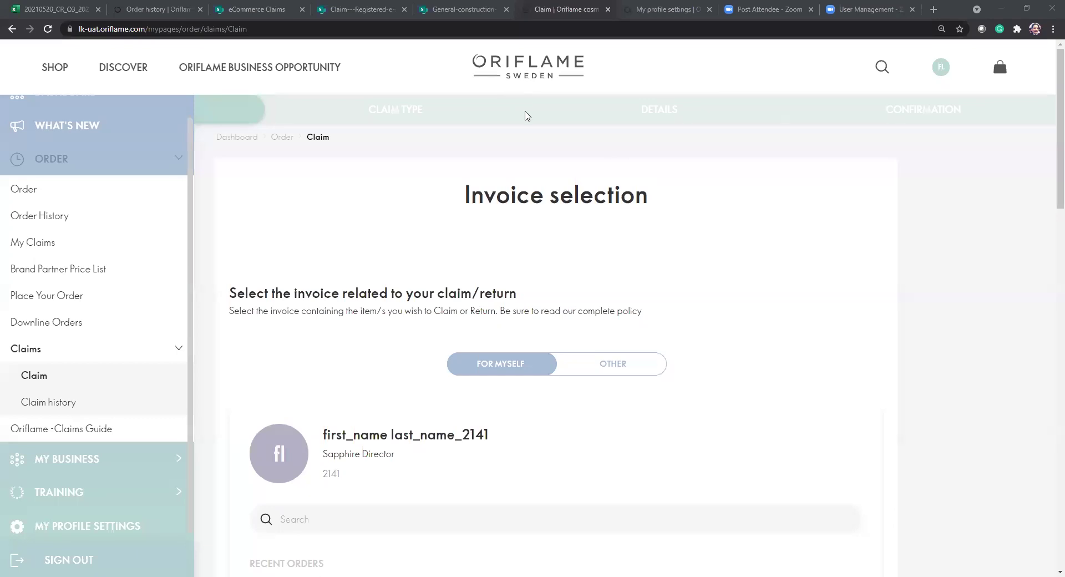
scroll(619, 360, down, 5)
scroll(619, 358, down, 2)
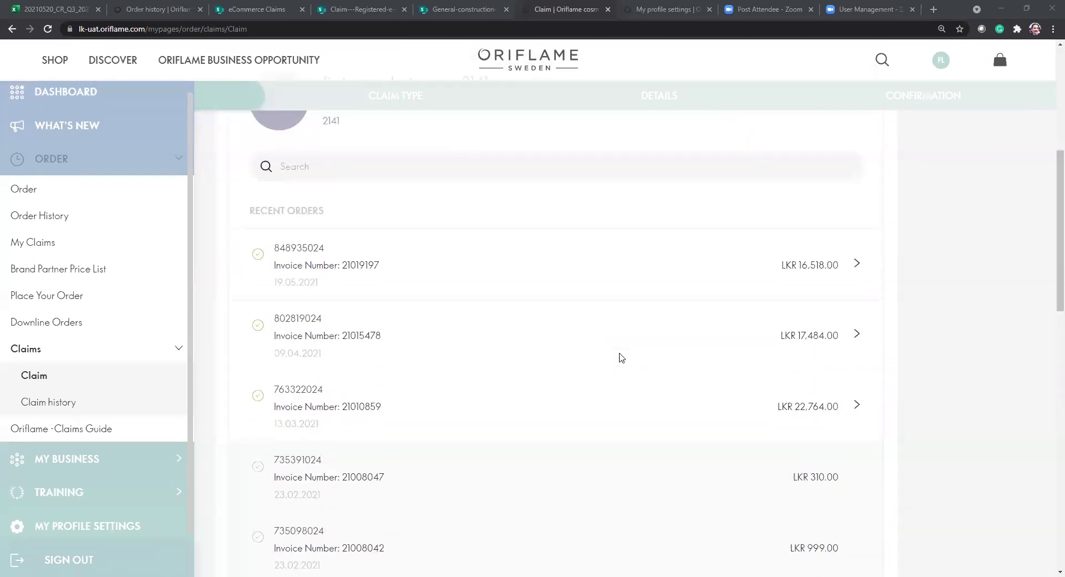
click(538, 395)
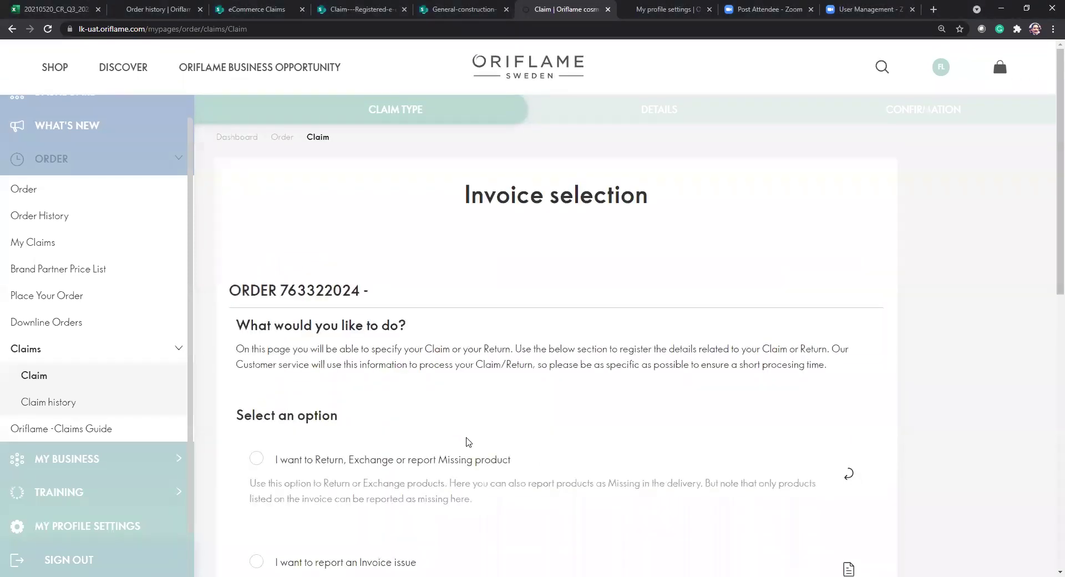
scroll(467, 443, down, 4)
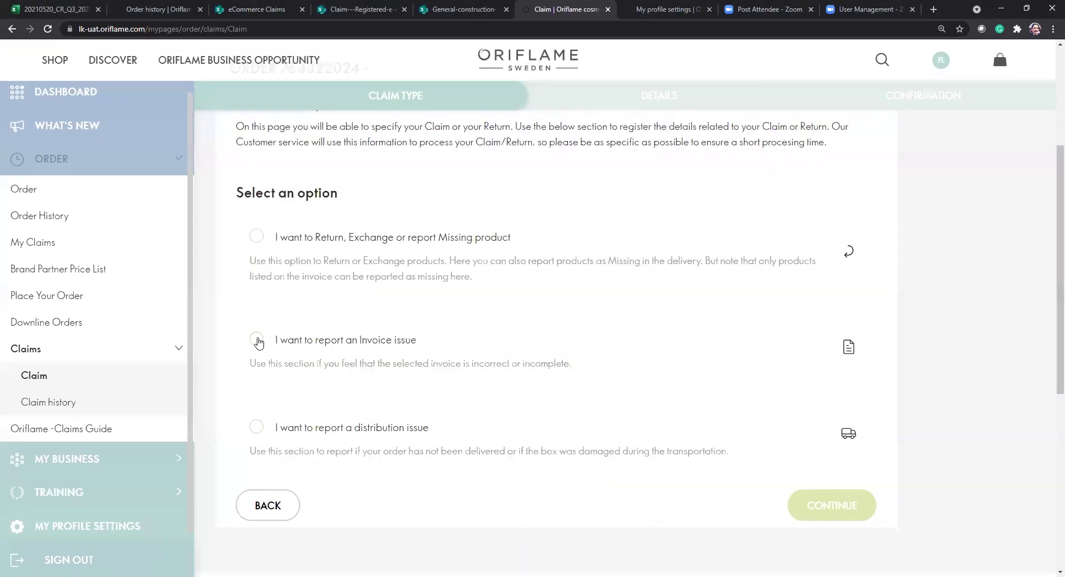
click(358, 340)
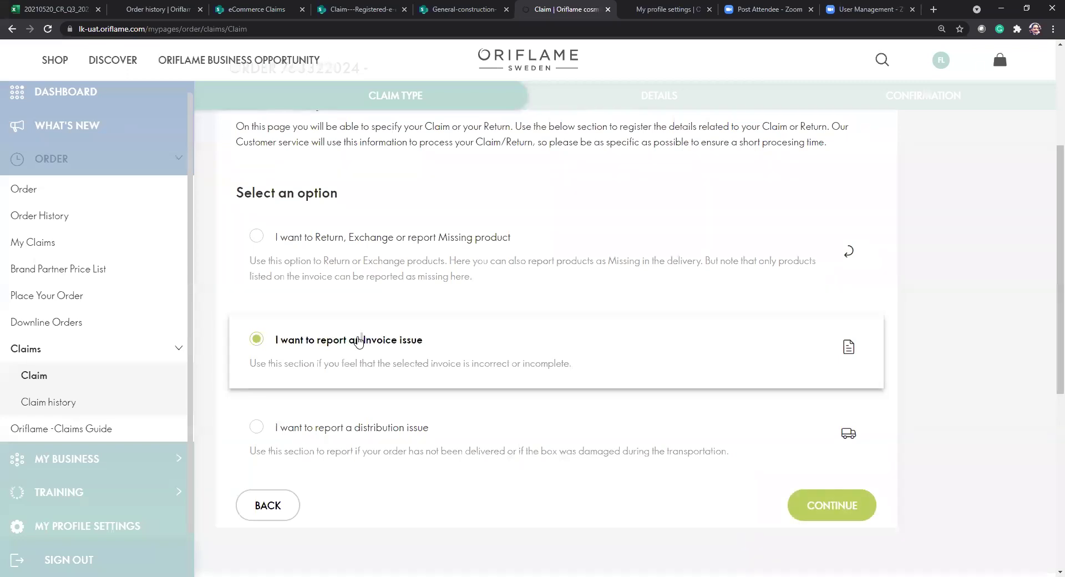
click(835, 522)
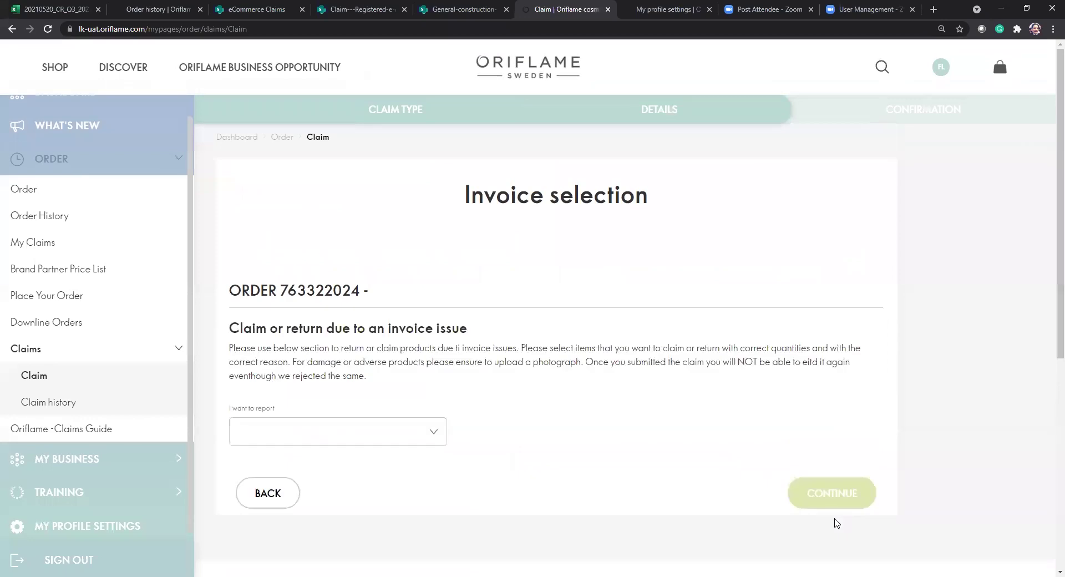
Report 1276 - Protecting Balm, quantity 1, as a campaign product/gift missing on the invoice.
click(442, 439)
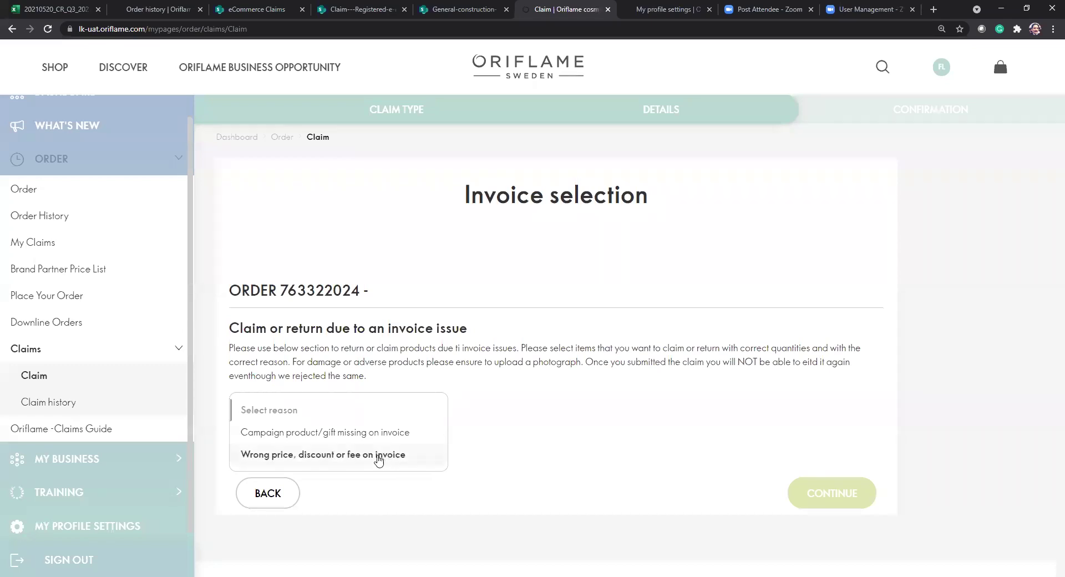
click(321, 439)
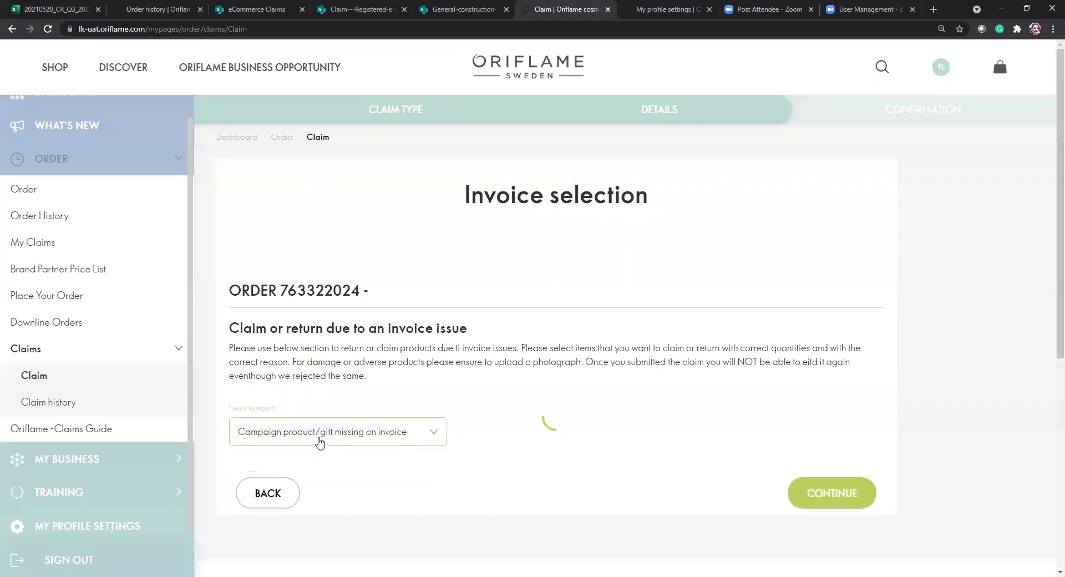
click(357, 485)
text(1276)
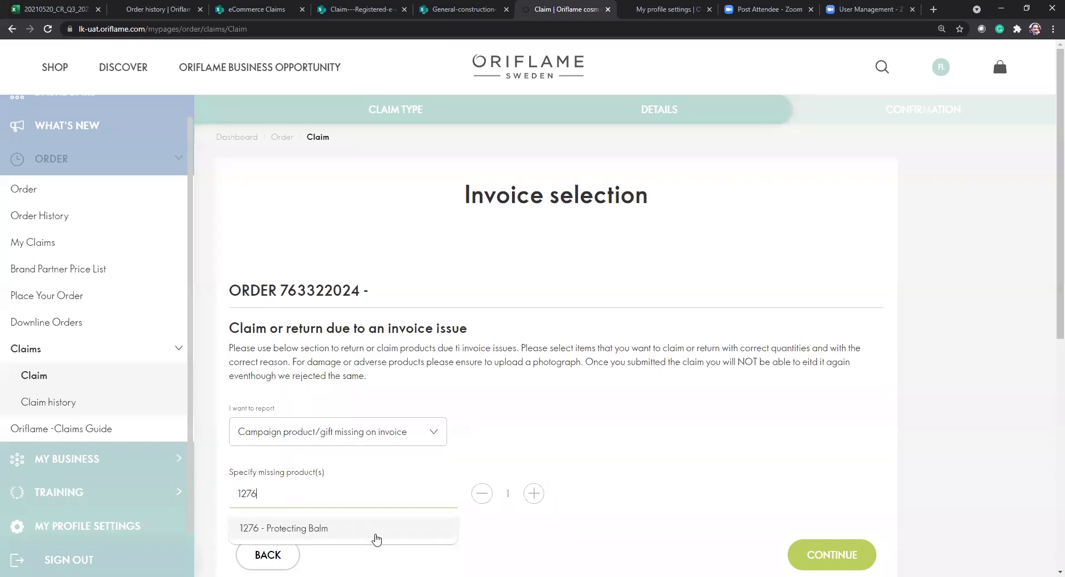
click(373, 534)
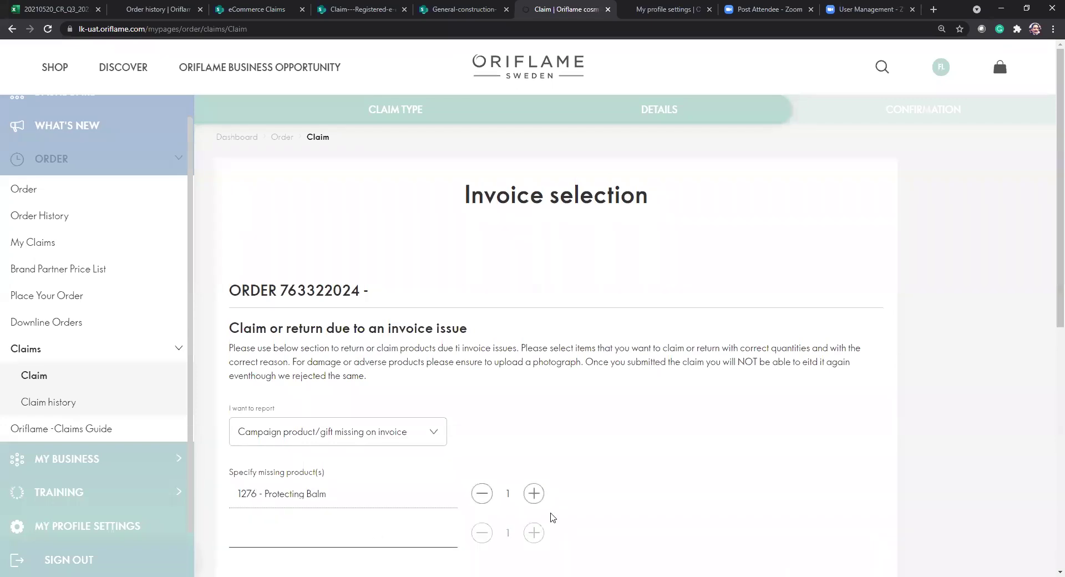
scroll(702, 479, down, 4)
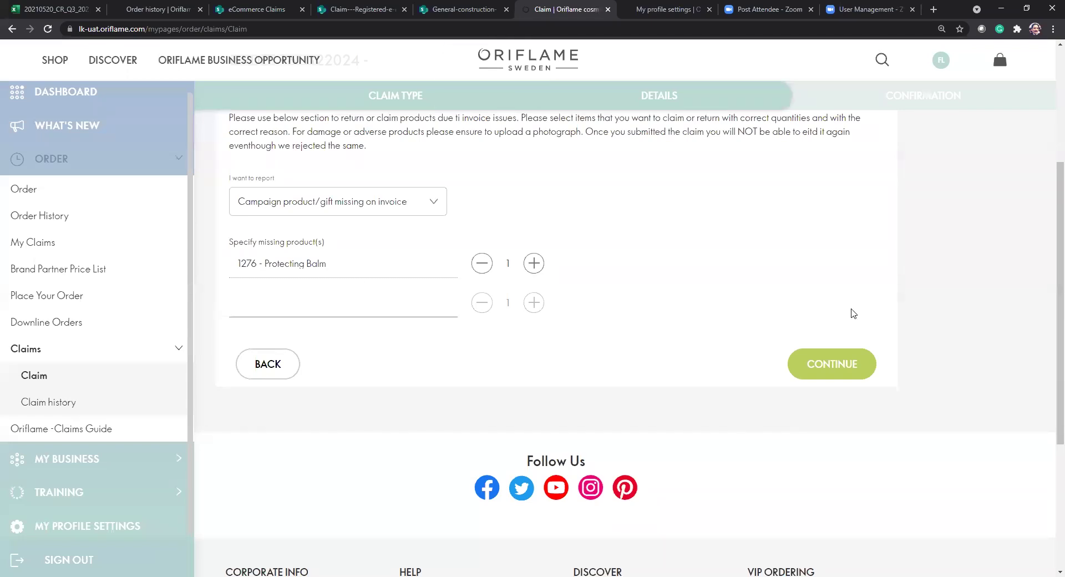
click(832, 364)
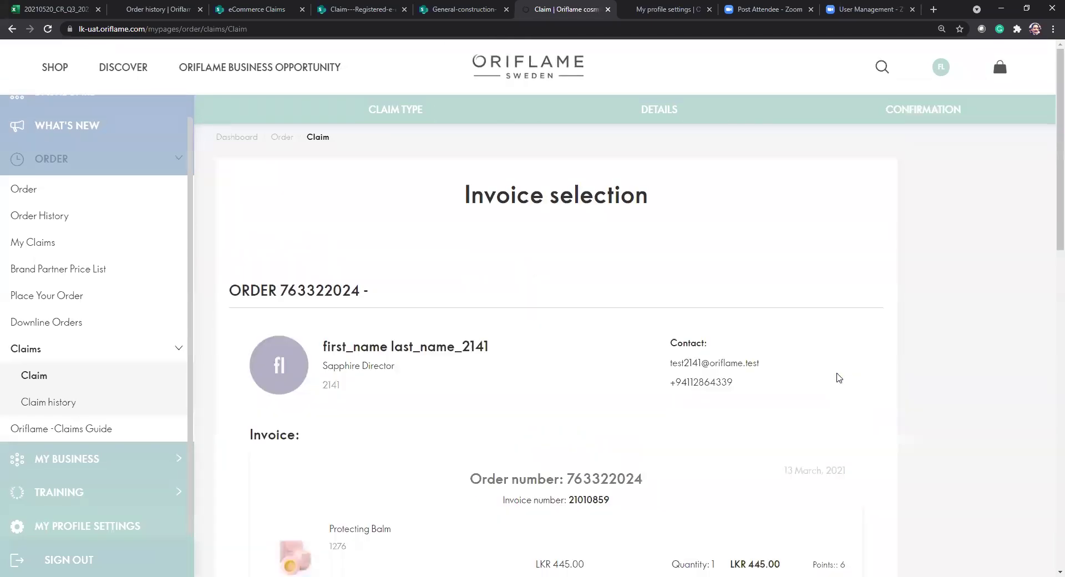
Look over the Protecting Balm claim review without sending it, then go back to the details form.
scroll(838, 377, down, 5)
scroll(839, 378, down, 3)
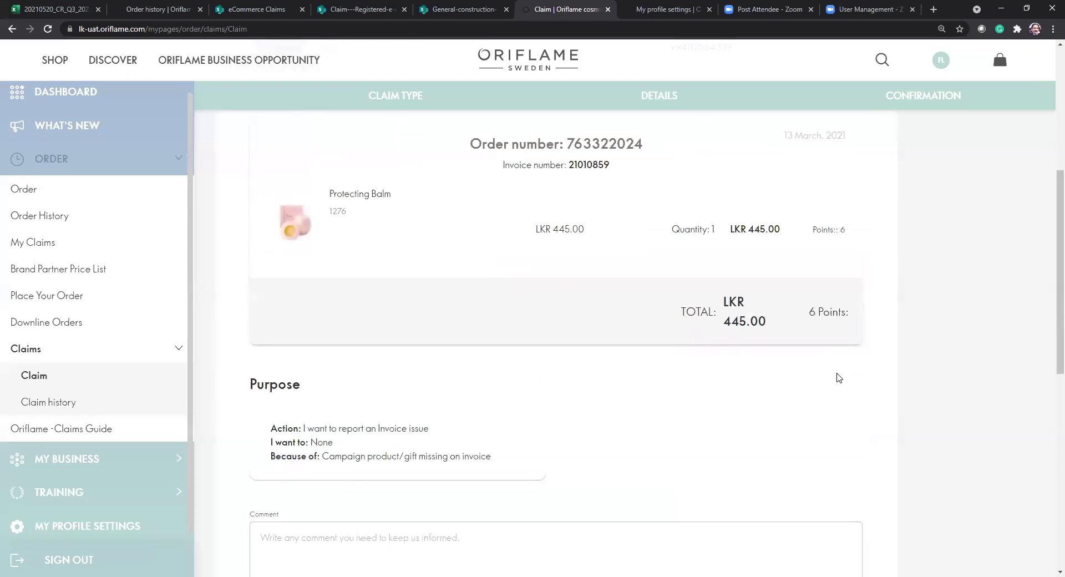
scroll(839, 377, down, 3)
click(590, 368)
scroll(591, 368, up, 3)
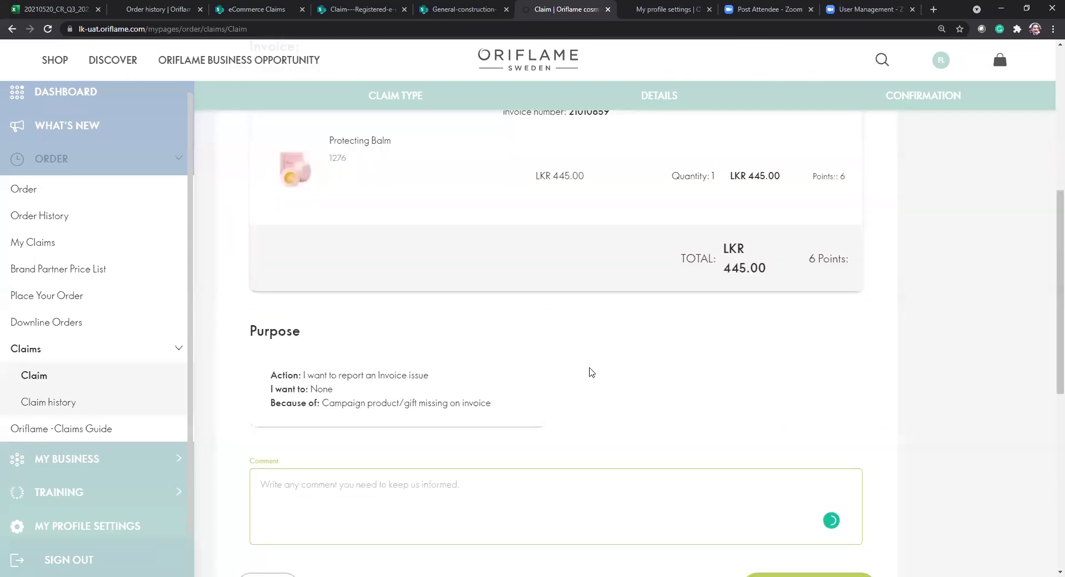
scroll(592, 373, down, 3)
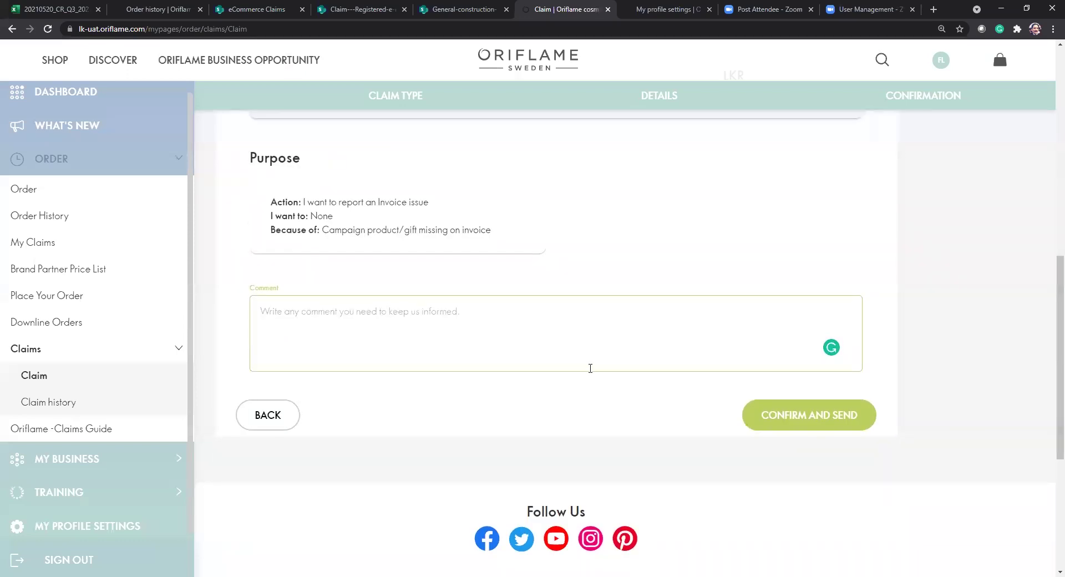
scroll(500, 169, up, 4)
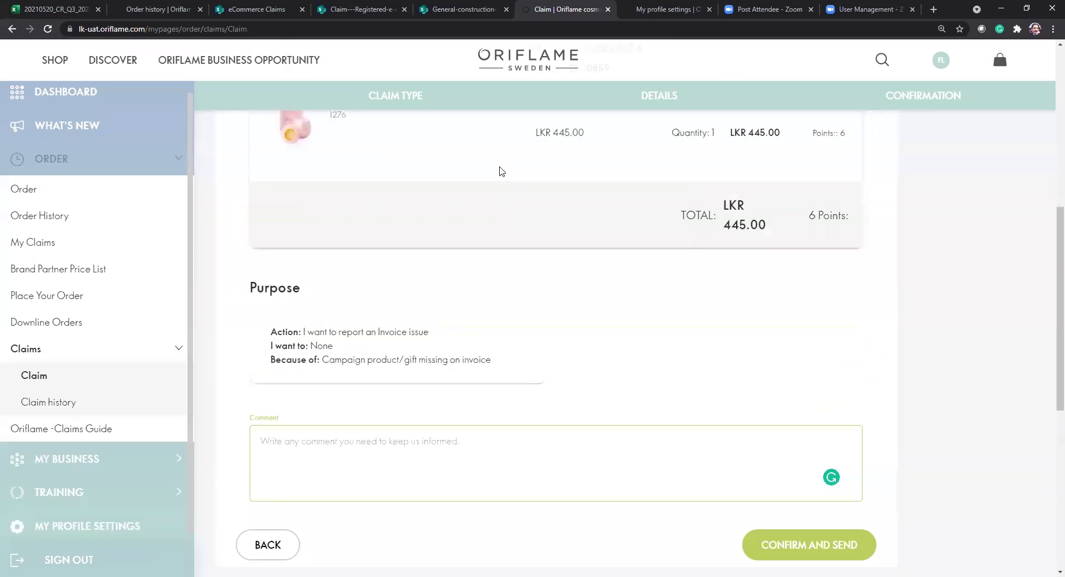
scroll(500, 171, up, 3)
scroll(499, 171, down, 4)
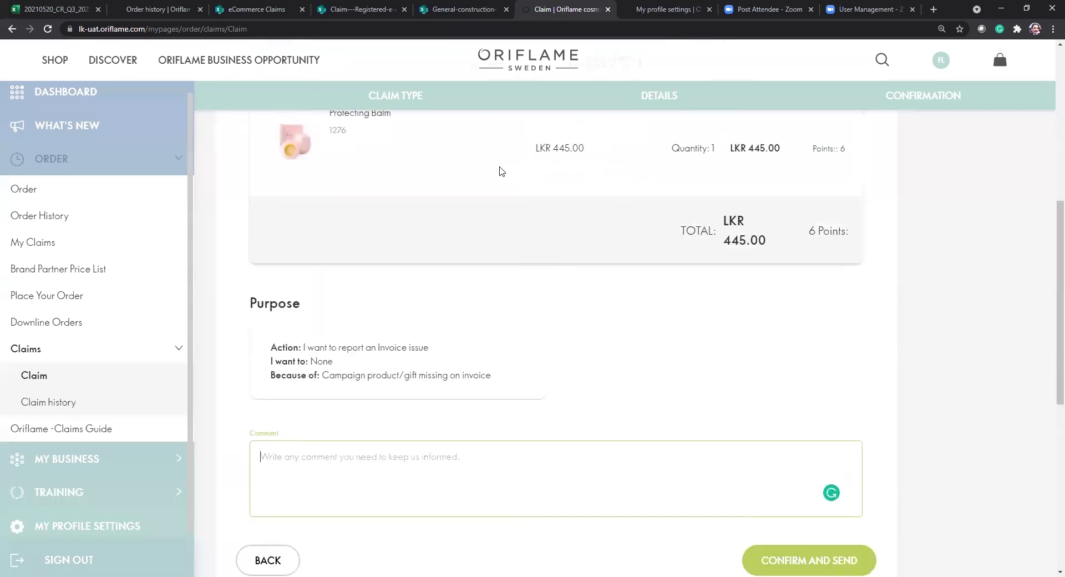
click(281, 561)
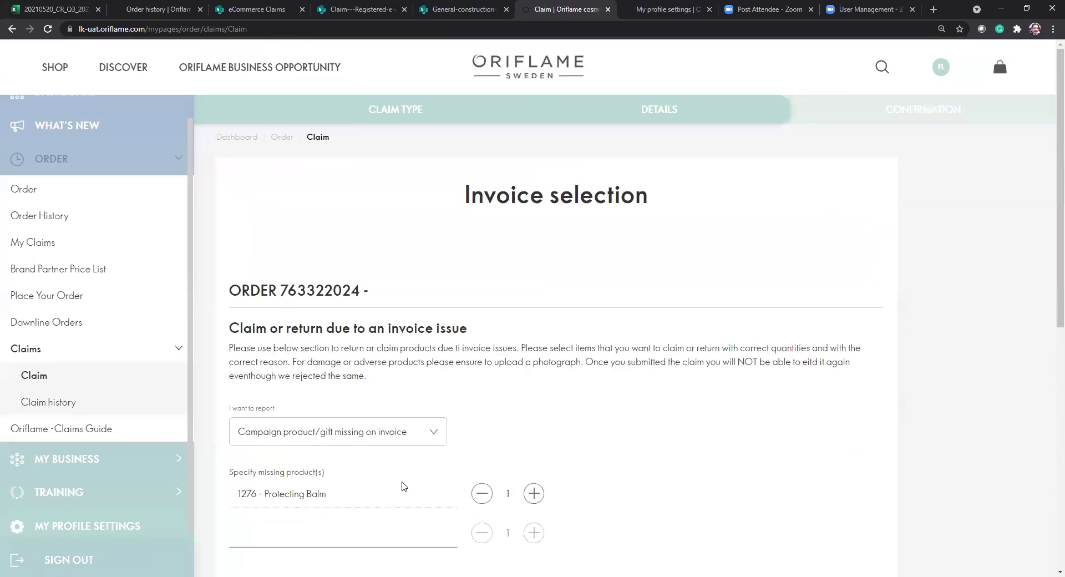
Change the report reason to wrong price, discount or fee.
double_click(350, 499)
click(438, 440)
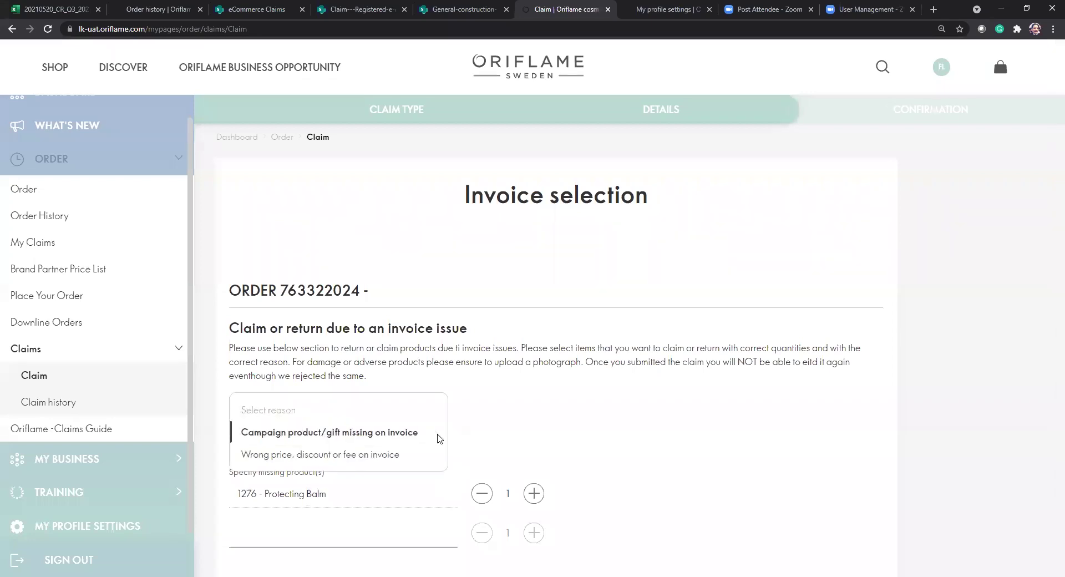
click(368, 454)
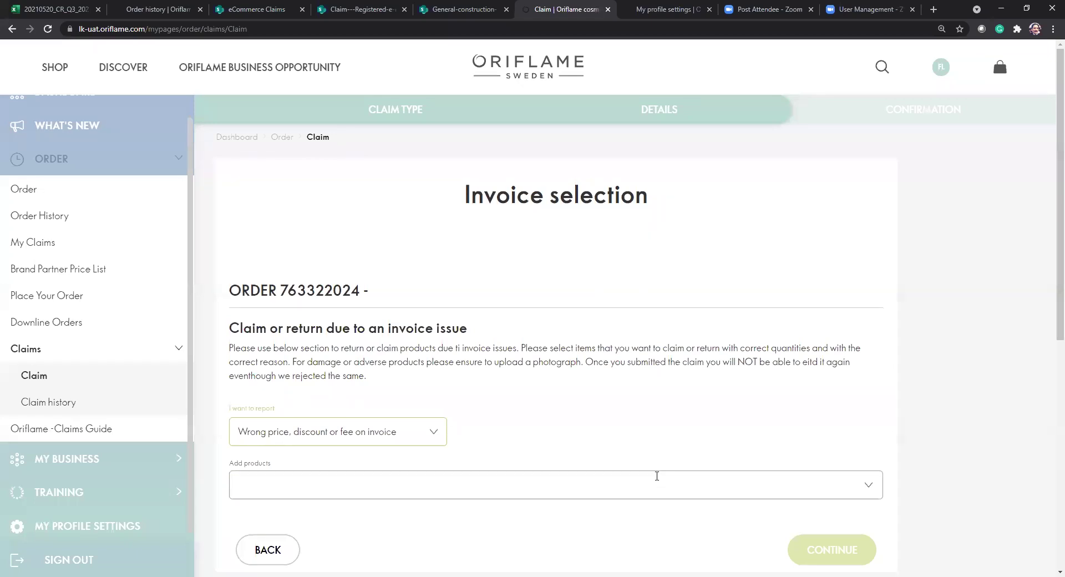
Add 13659 - Diamond Cellular Anti-Ageing Cream from the invoice product list to the claim.
click(863, 488)
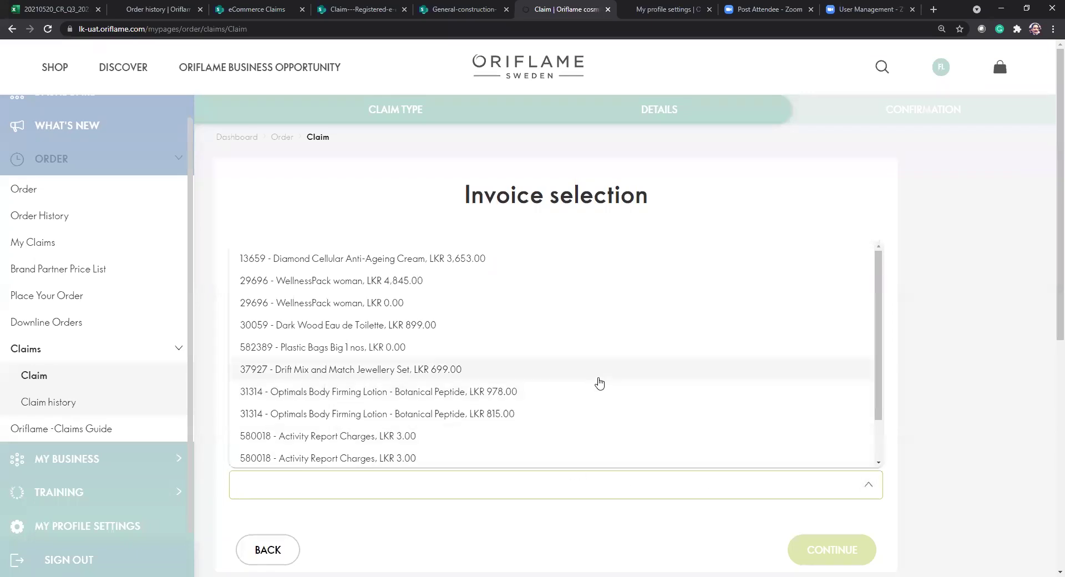
click(963, 376)
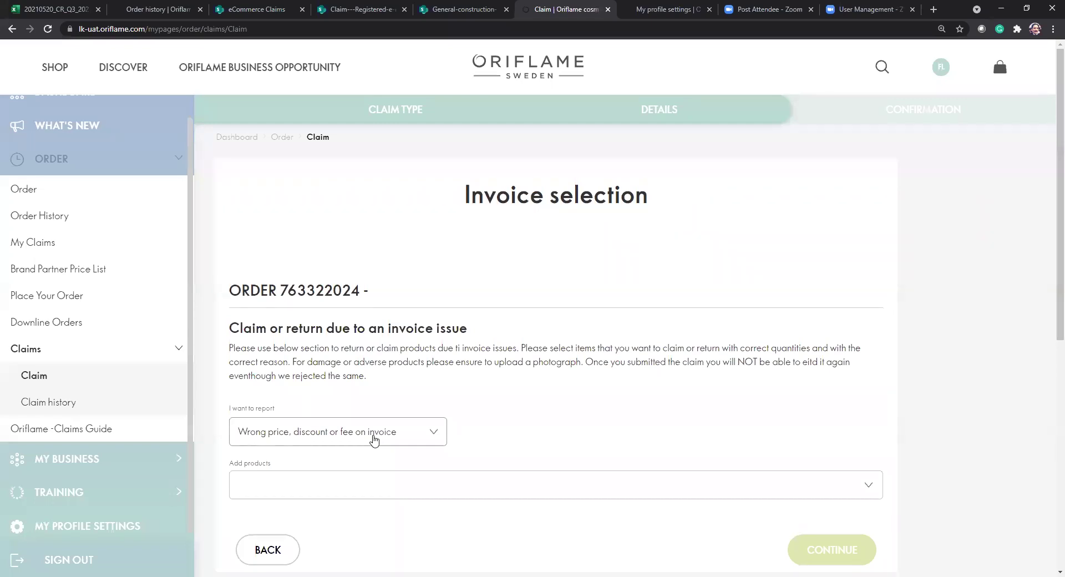
click(362, 487)
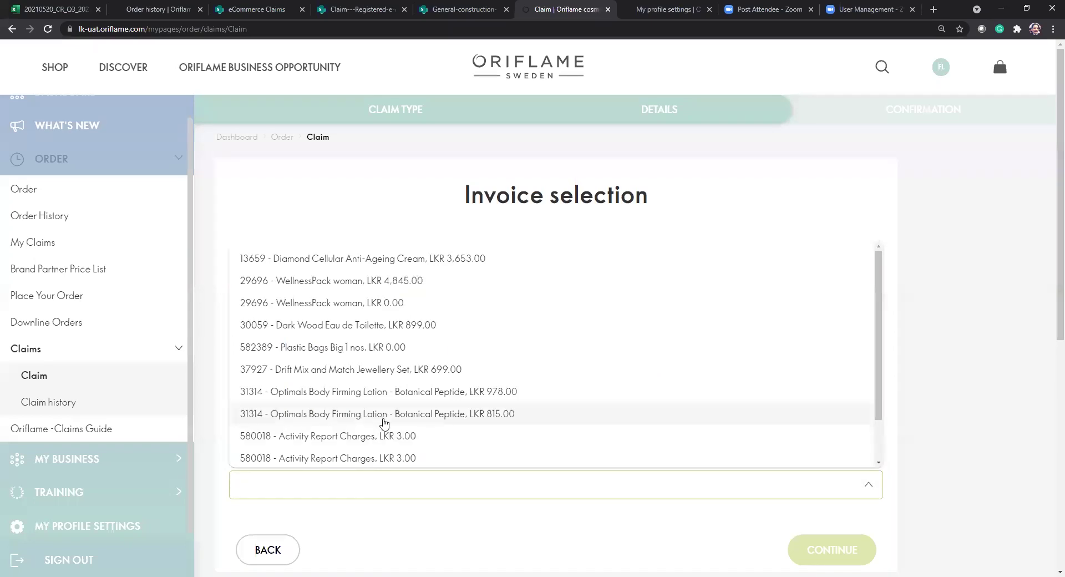
scroll(413, 327, down, 1)
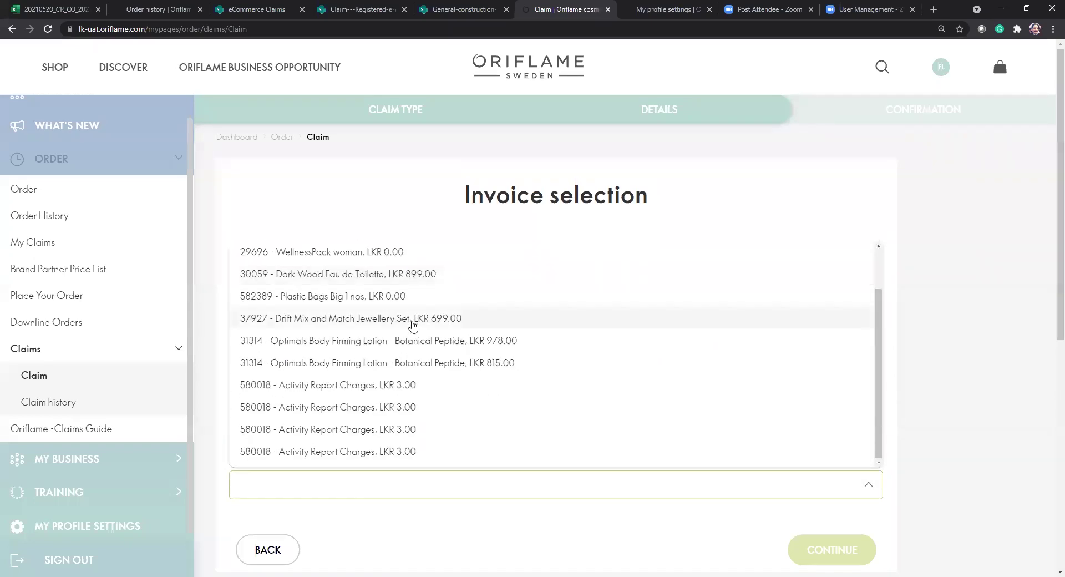
scroll(413, 326, up, 1)
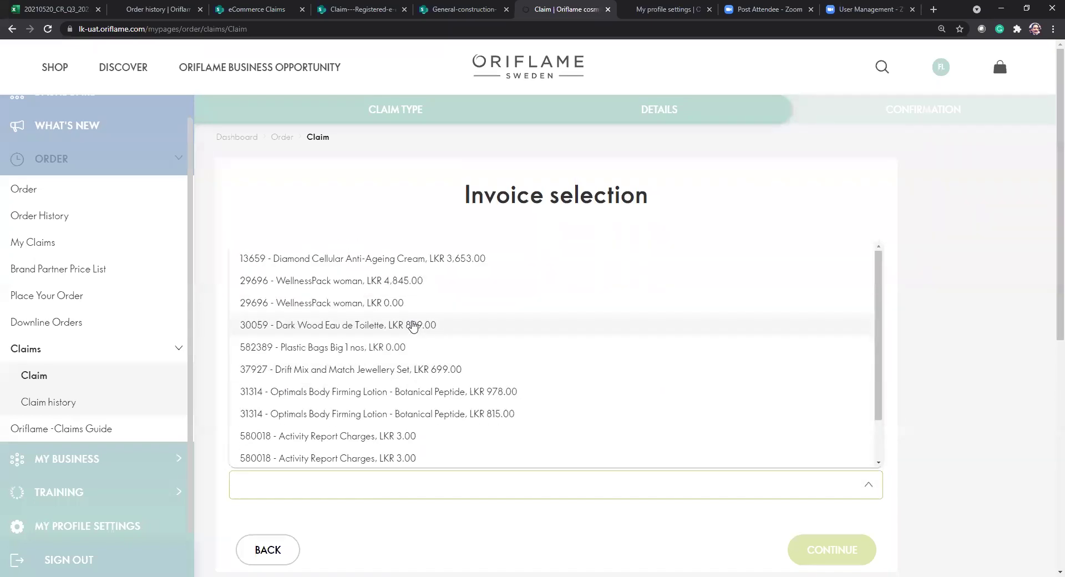
click(414, 260)
scroll(526, 476, down, 3)
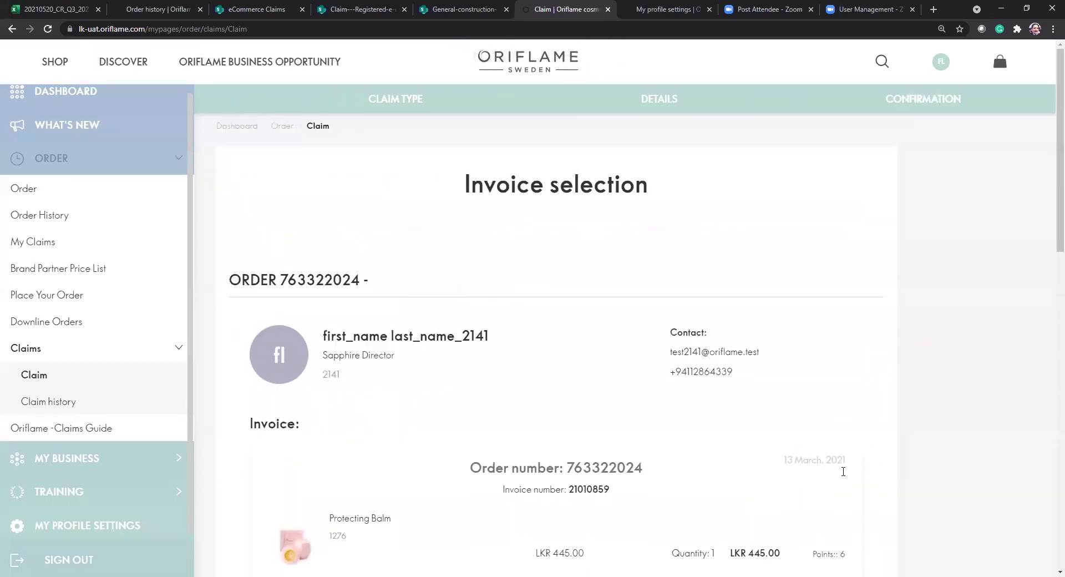
Back out of the Diamond Cream summary, keeping the wrong price reason, to the claim-type choice.
scroll(641, 417, down, 6)
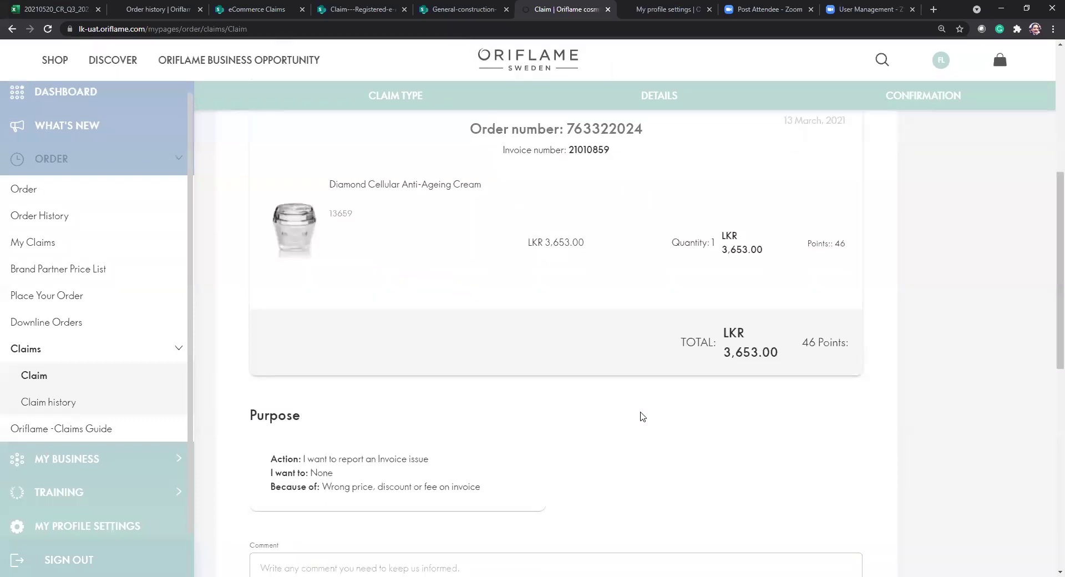
scroll(641, 418, down, 4)
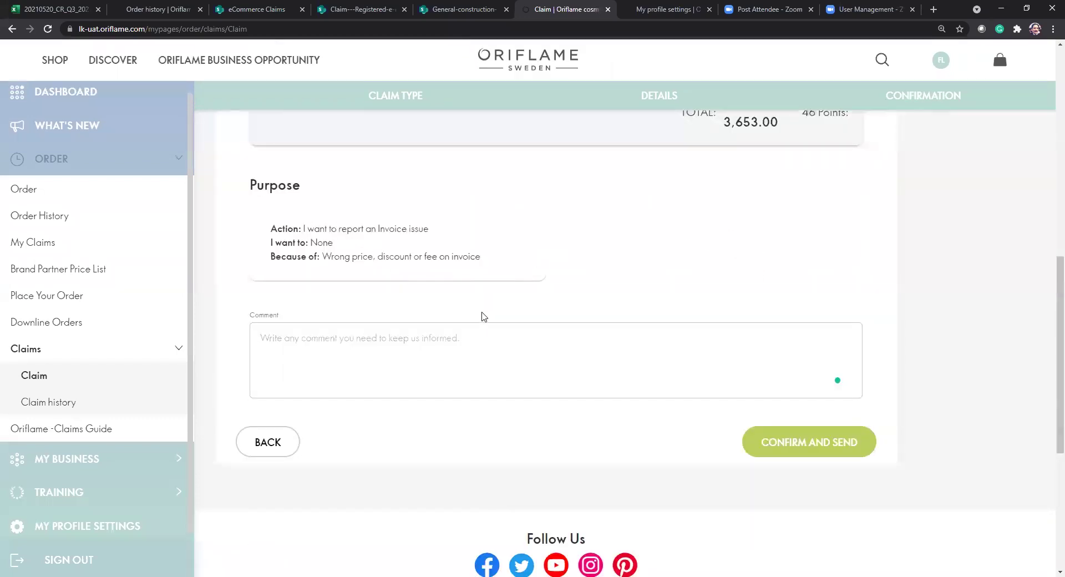
scroll(482, 316, up, 8)
scroll(481, 317, down, 1)
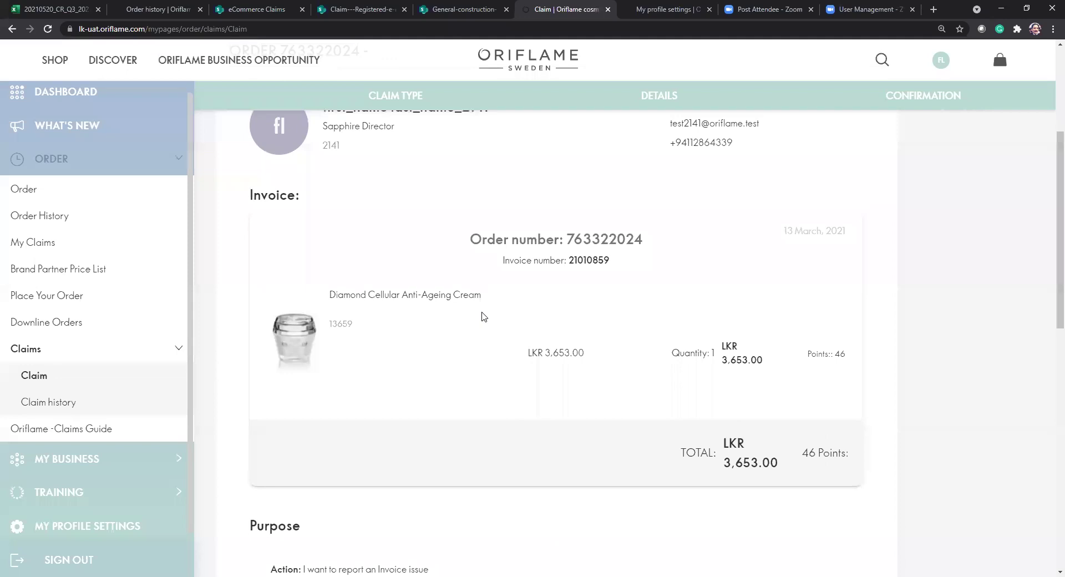
scroll(482, 317, down, 7)
click(483, 312)
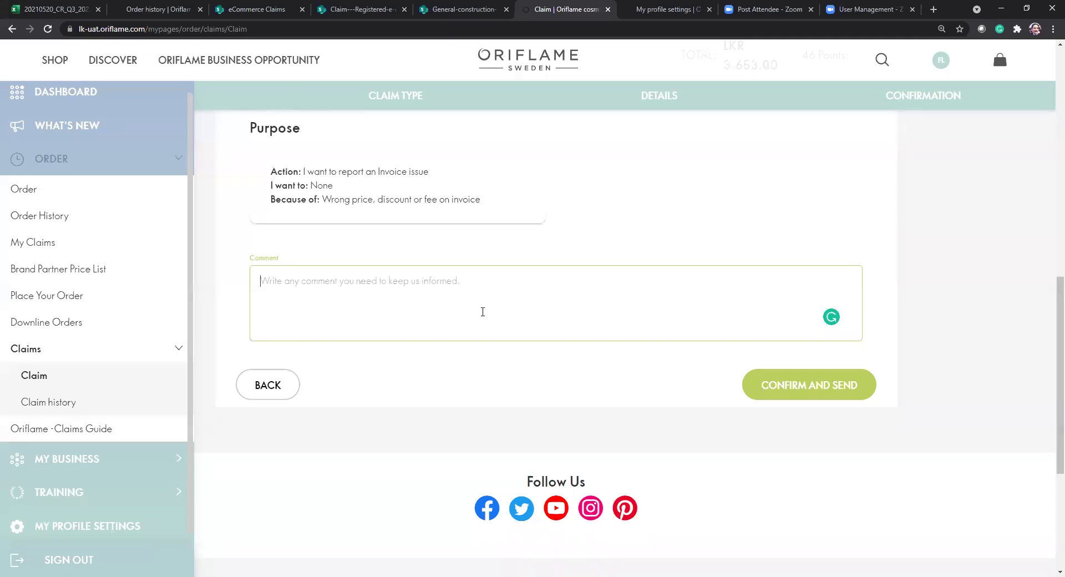
click(285, 388)
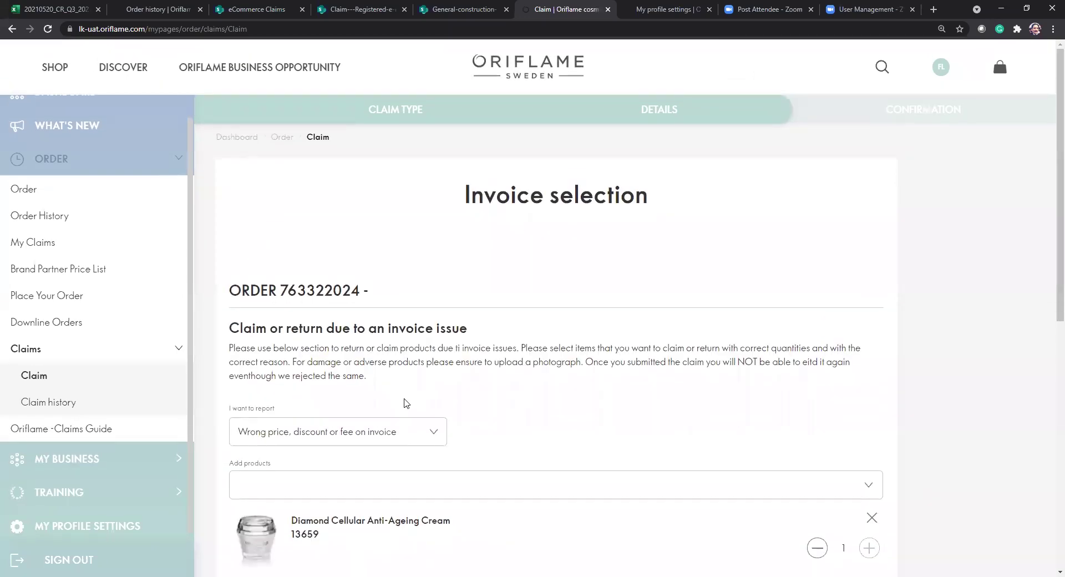
click(421, 436)
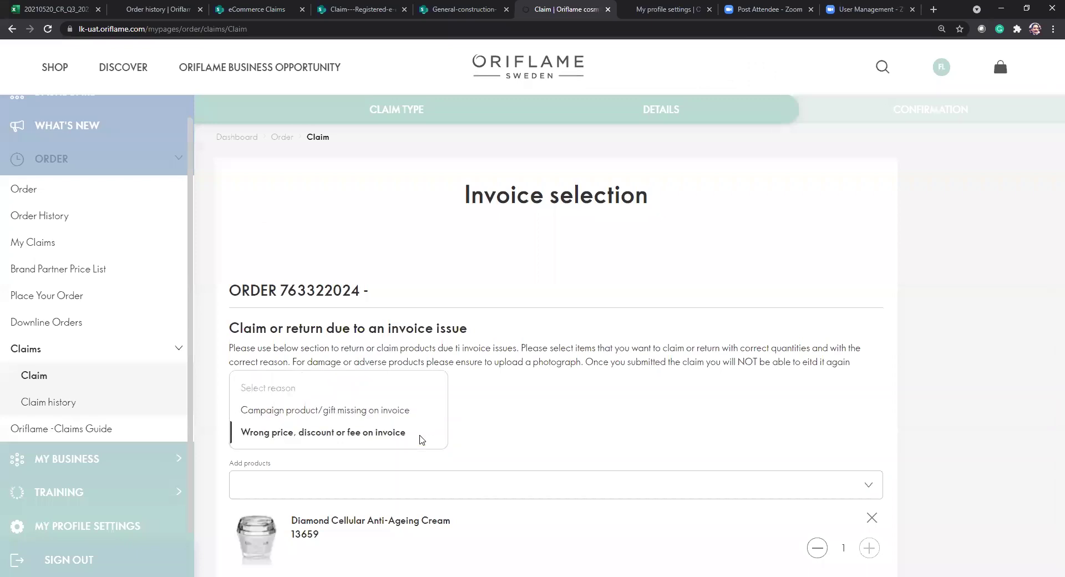
click(615, 397)
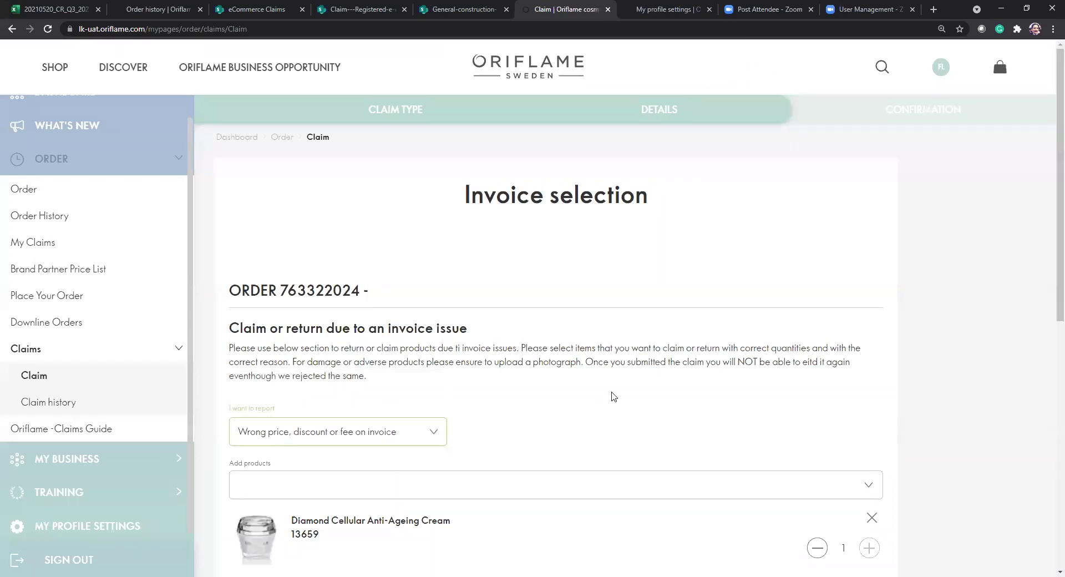
scroll(614, 398, down, 5)
click(285, 362)
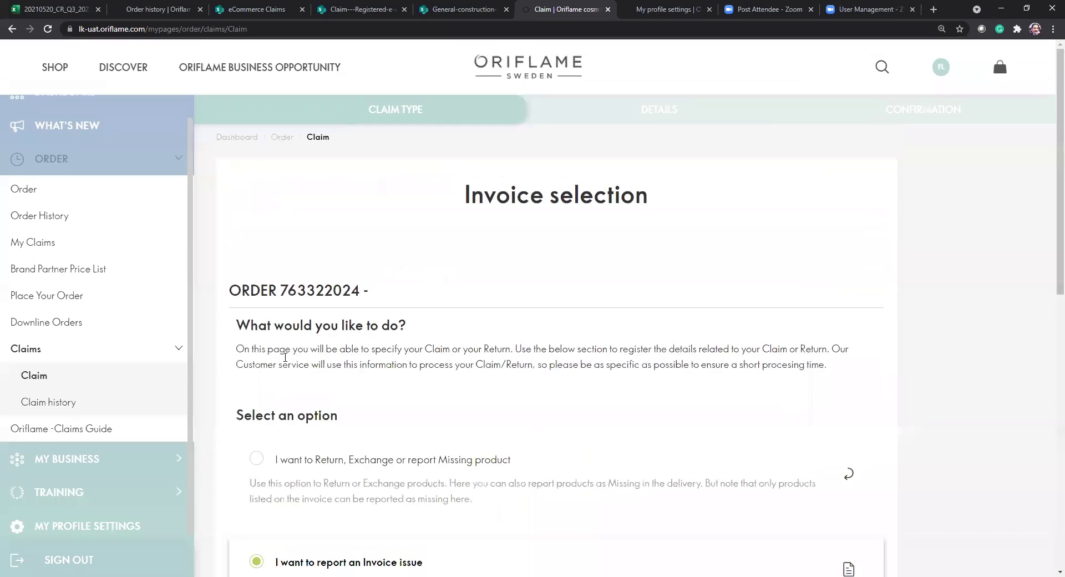
scroll(565, 339, down, 2)
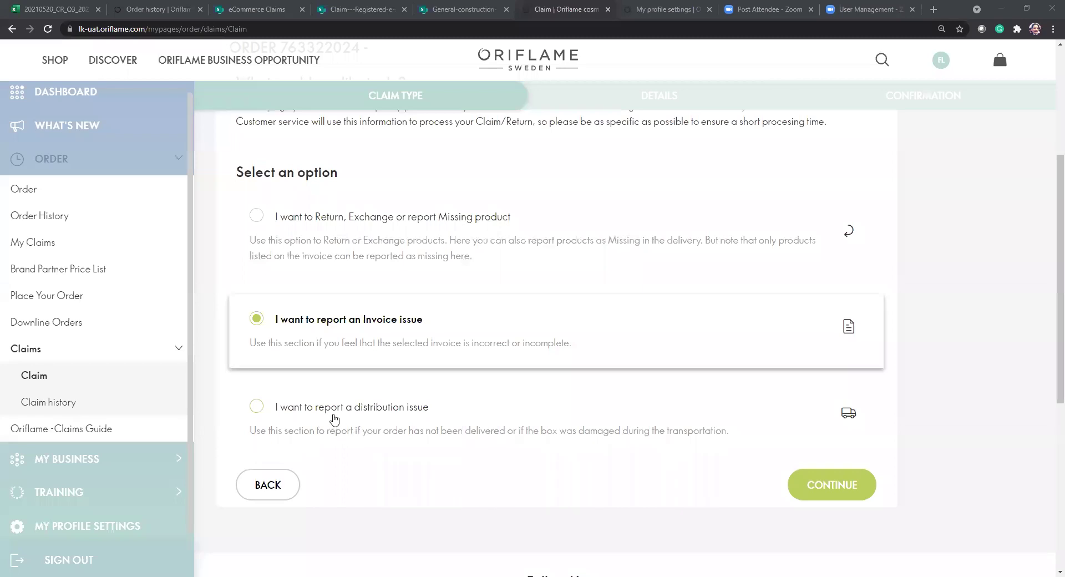
click(256, 409)
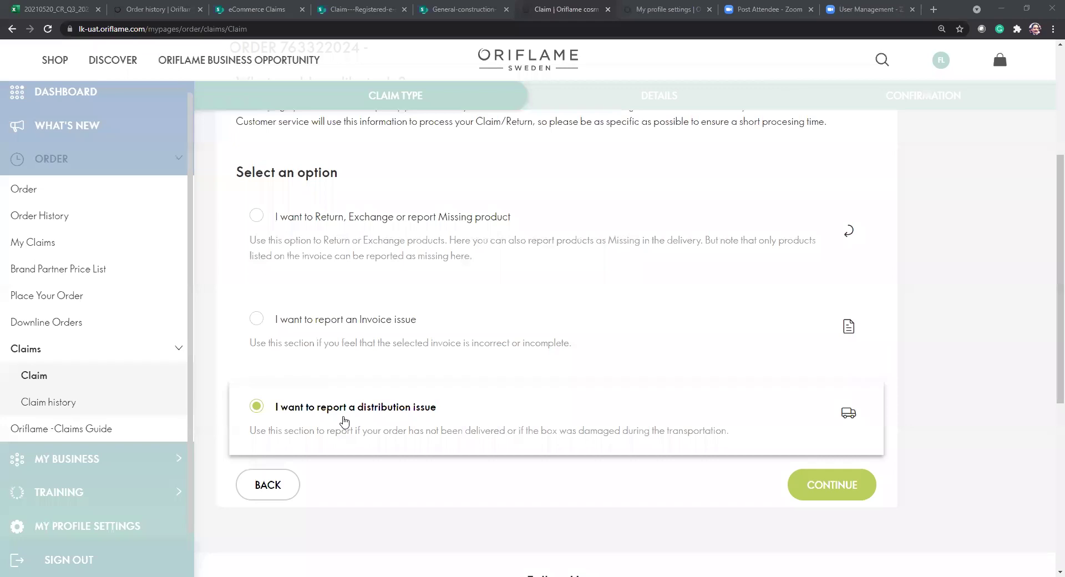
scroll(413, 397, up, 5)
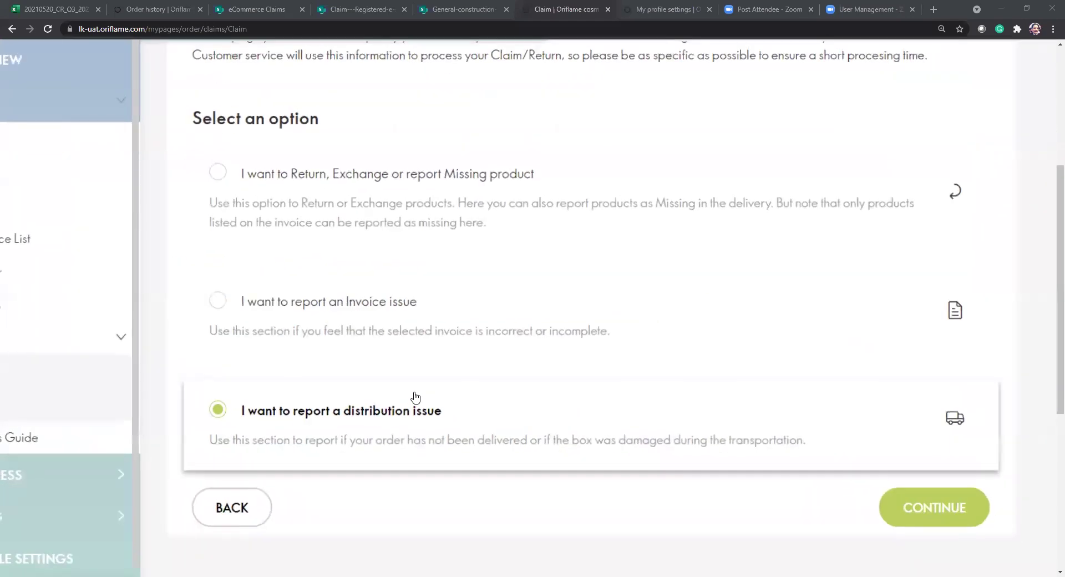
scroll(415, 397, up, 2)
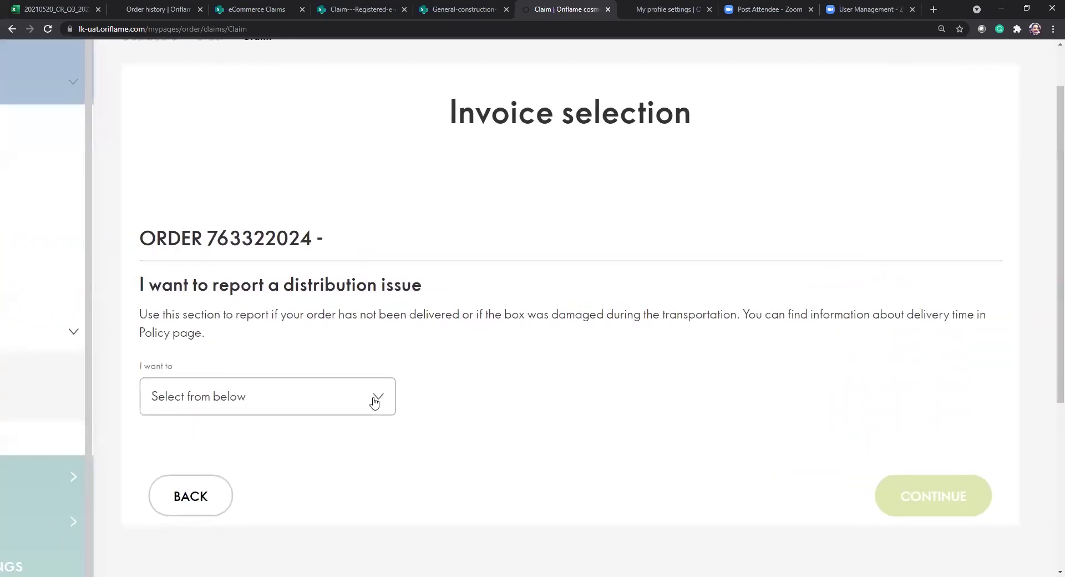
Set 'I want to' to Cancel order and 'Due to' to Parcel not delivered, then continue.
click(374, 398)
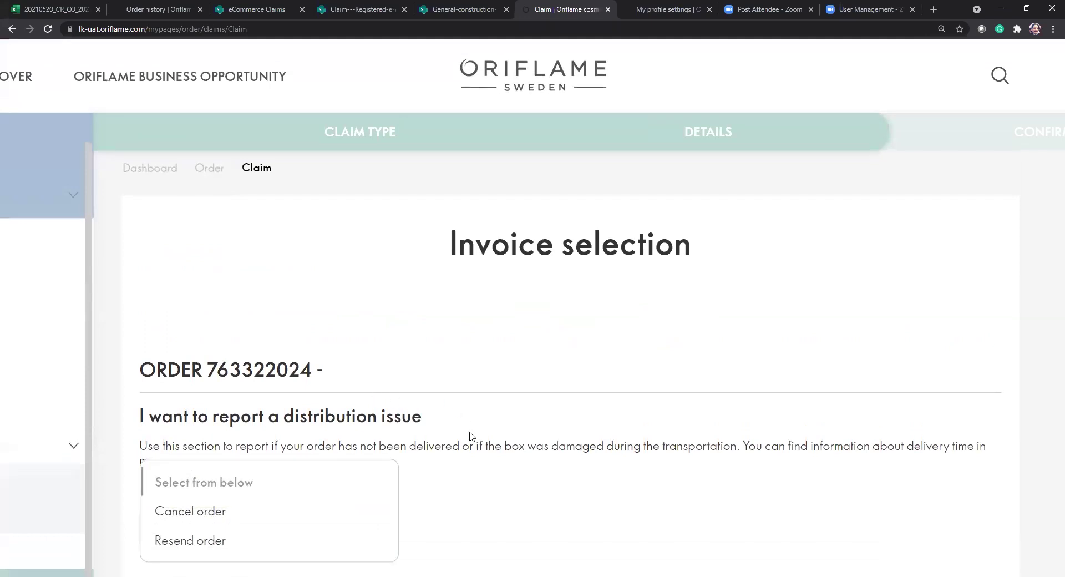
scroll(470, 436, down, 2)
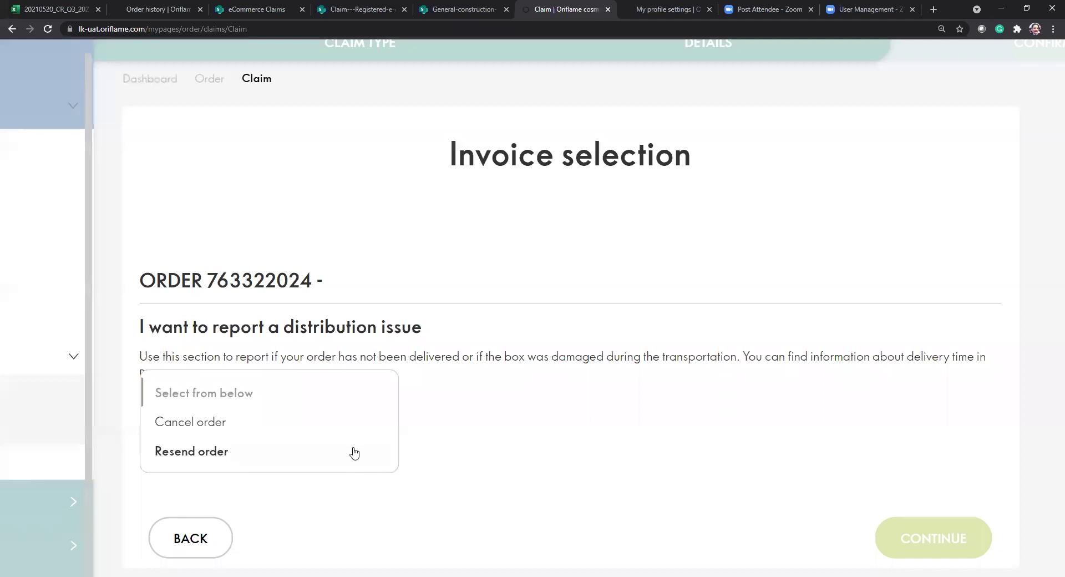
click(261, 428)
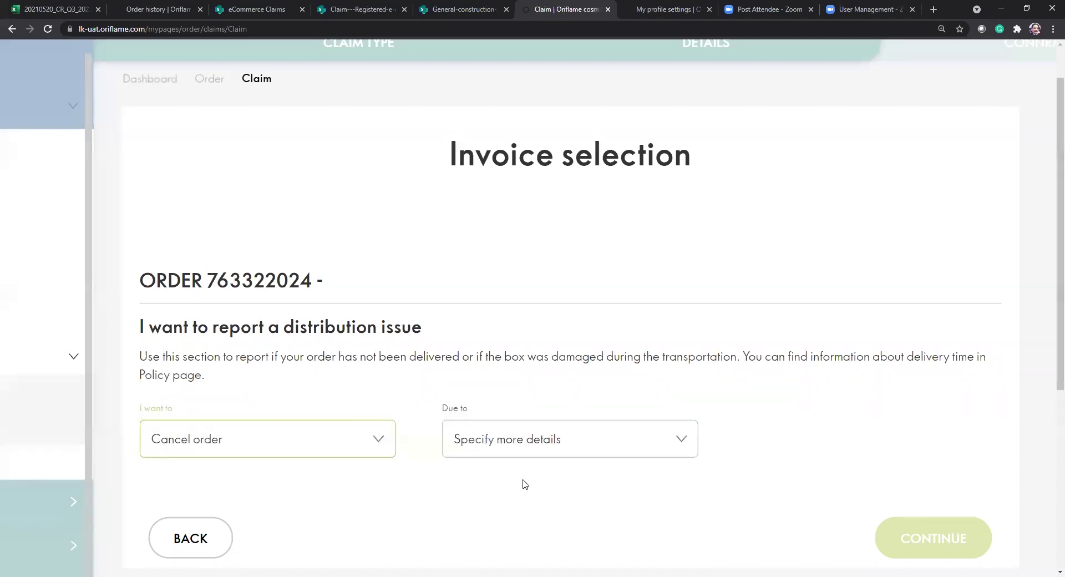
click(517, 444)
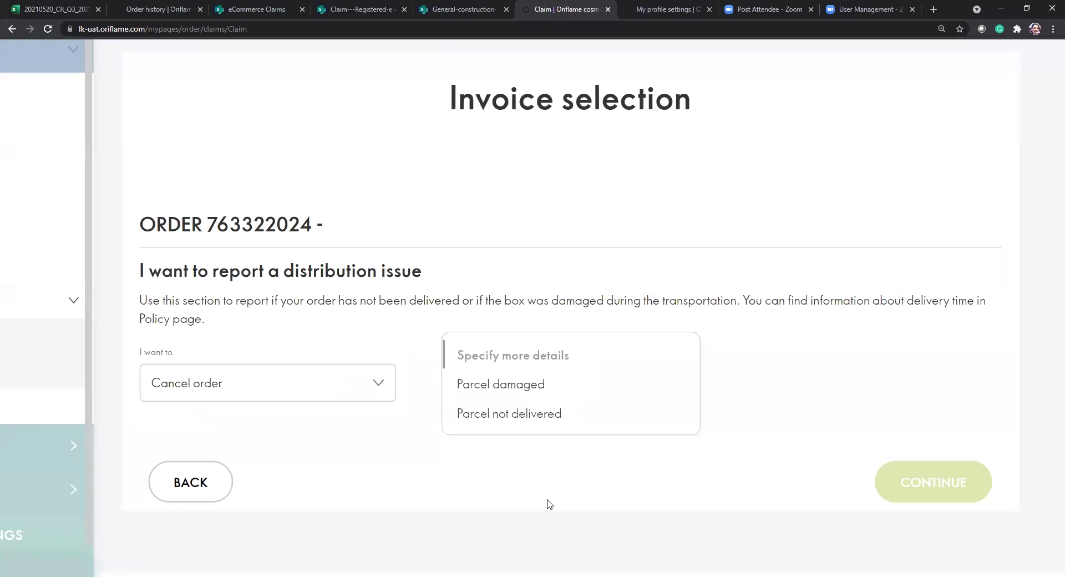
click(523, 425)
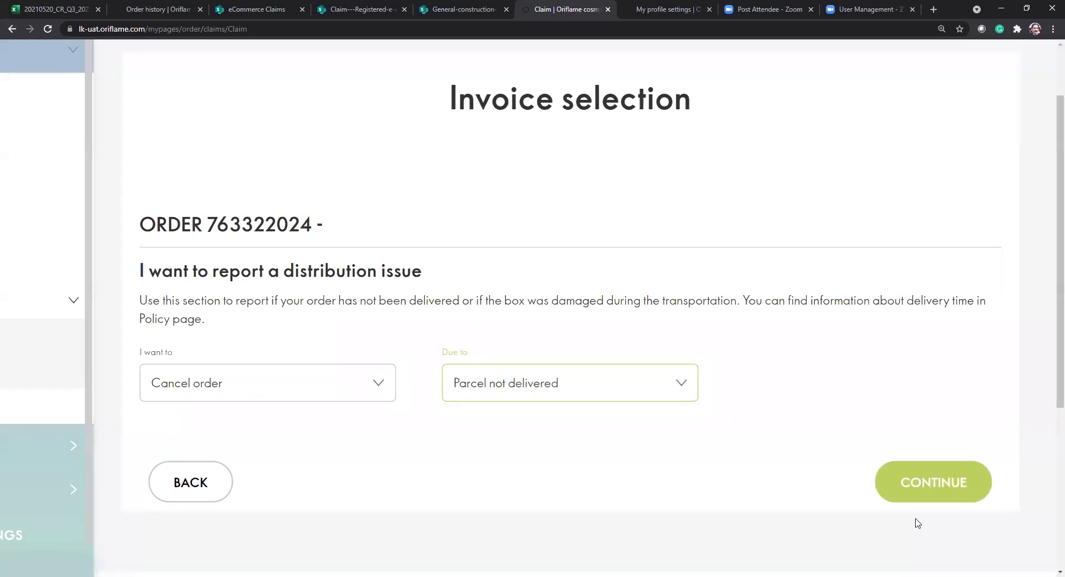
click(925, 488)
scroll(575, 451, down, 12)
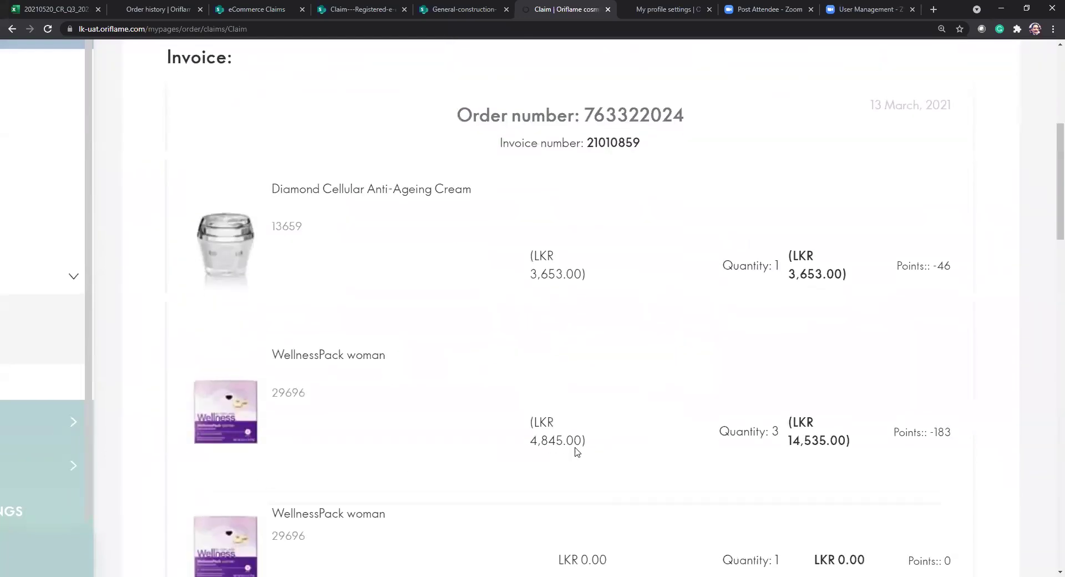
Leave the cancel-order confirmation unsent and go back to Invoice selection.
scroll(575, 452, down, 20)
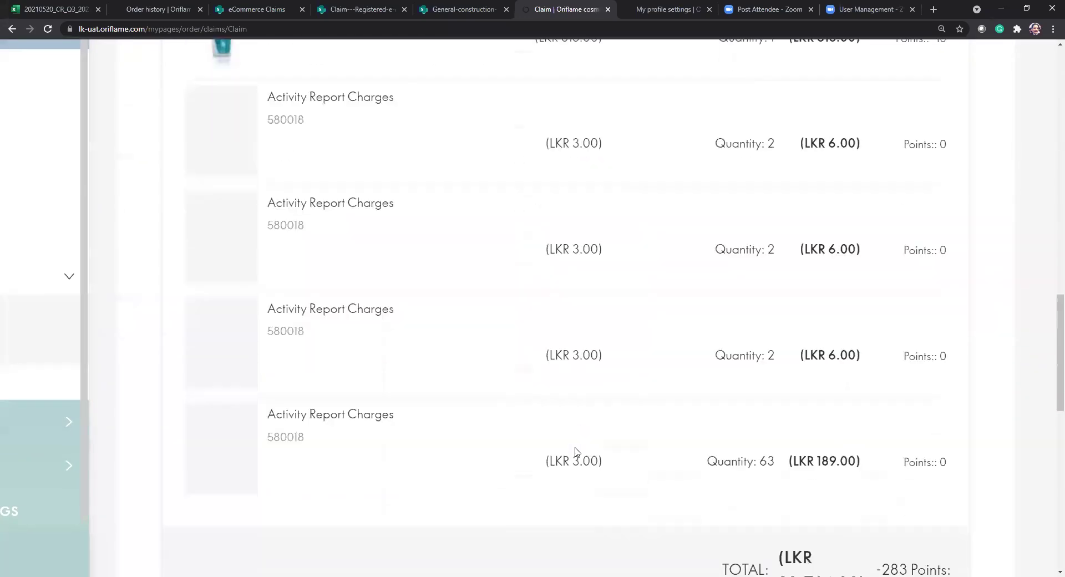
scroll(577, 453, up, 5)
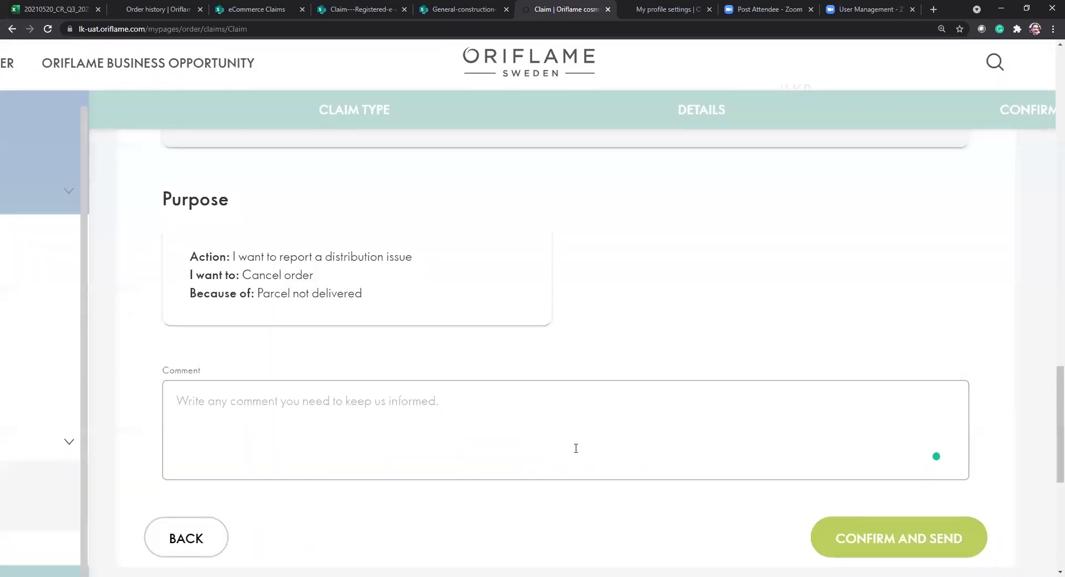
click(293, 416)
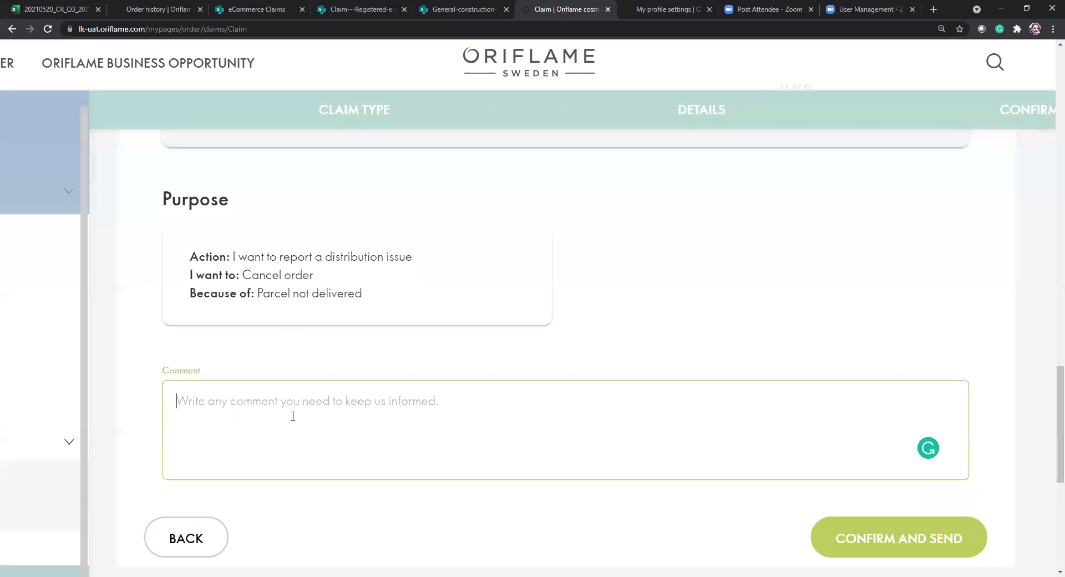
click(213, 537)
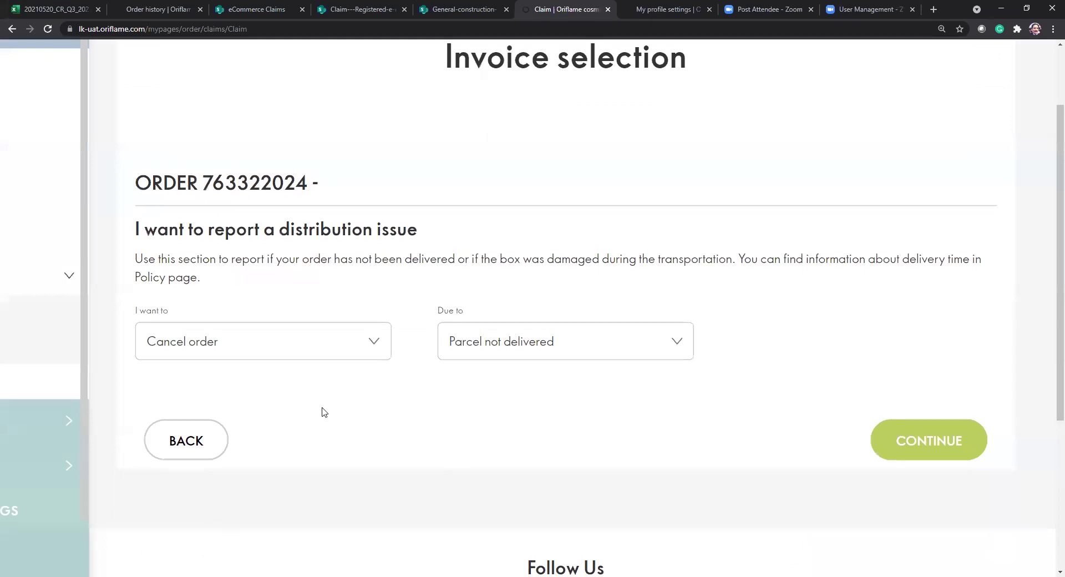
Choose Resend order under 'I want to' and Parcel damaged under 'Due to'.
click(371, 341)
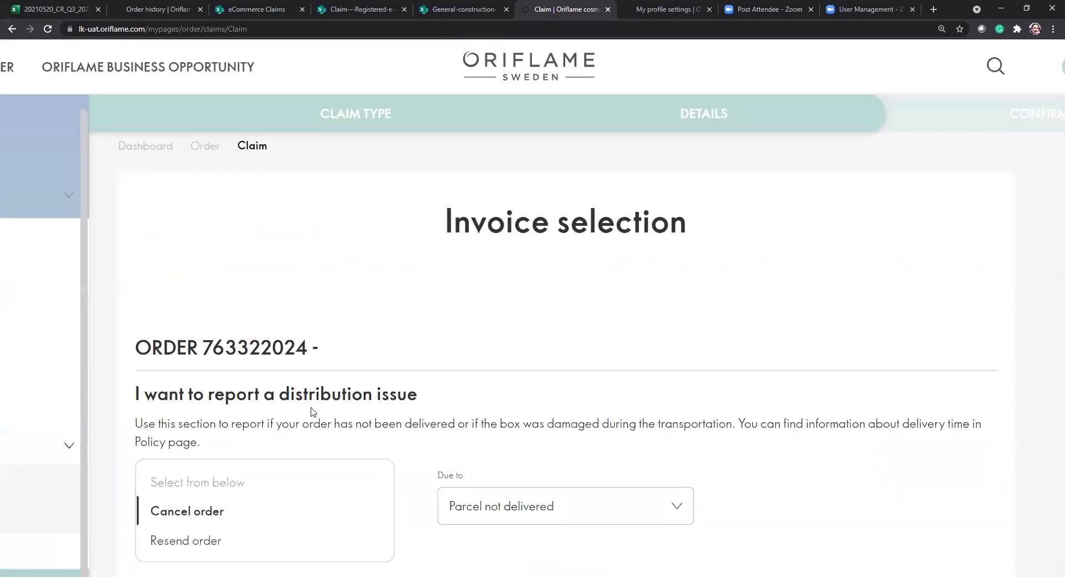
click(207, 554)
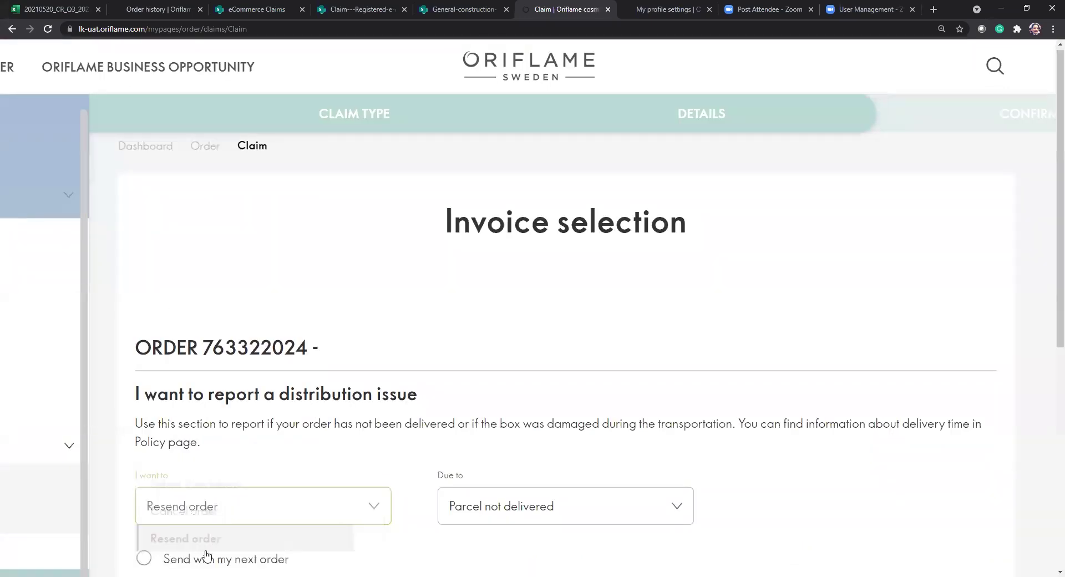
click(518, 508)
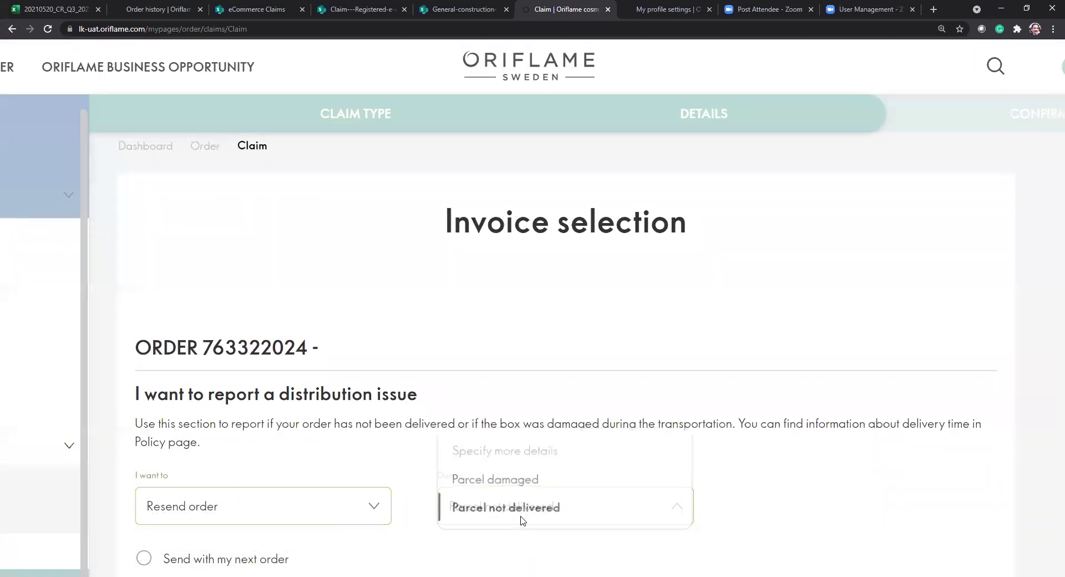
click(512, 478)
scroll(777, 400, down, 3)
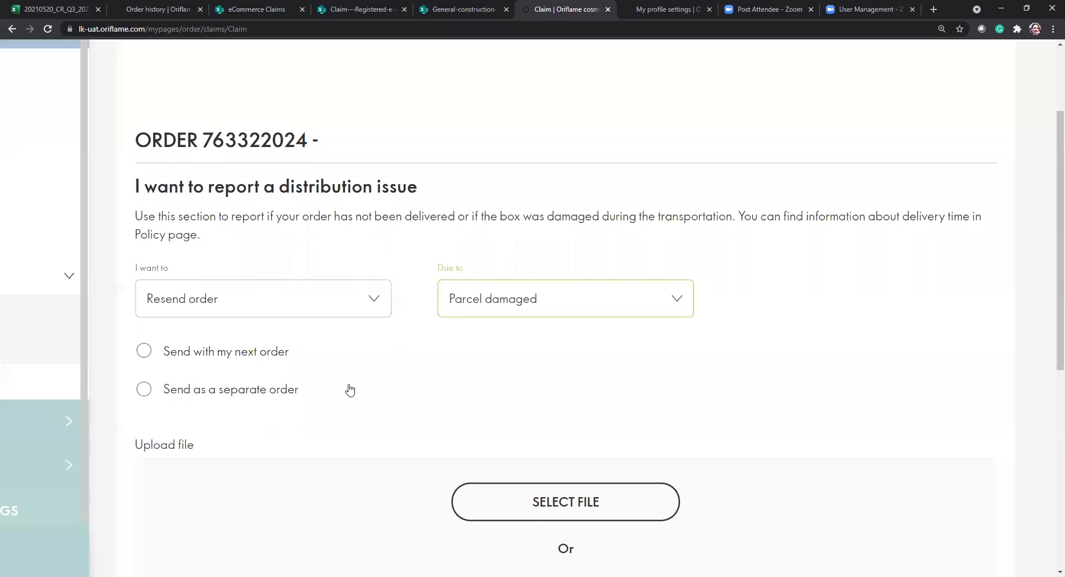
scroll(349, 388, down, 2)
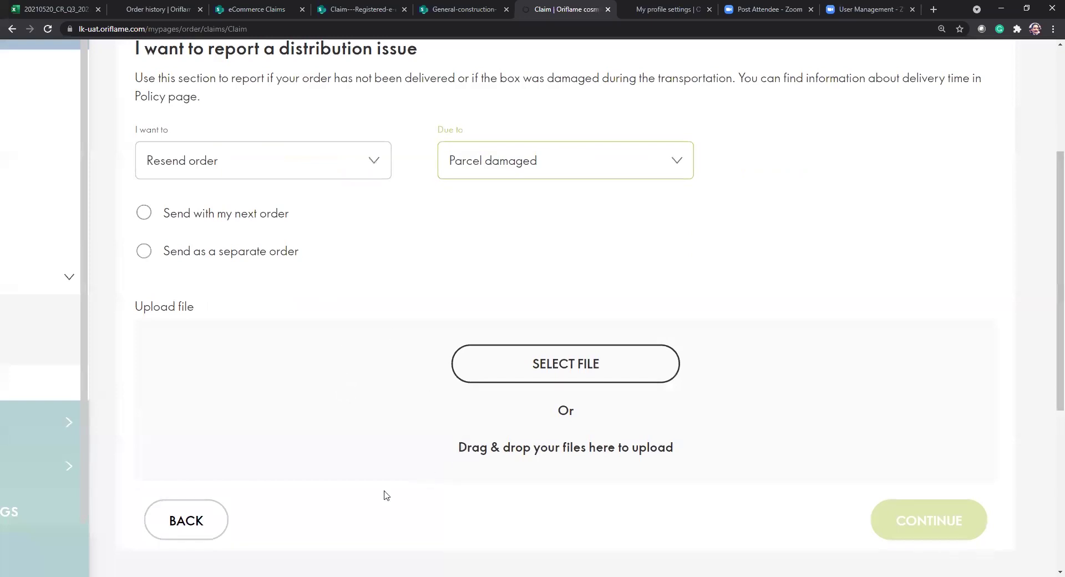
Upload images.jpg from the Desktop as evidence of the damaged parcel.
click(538, 380)
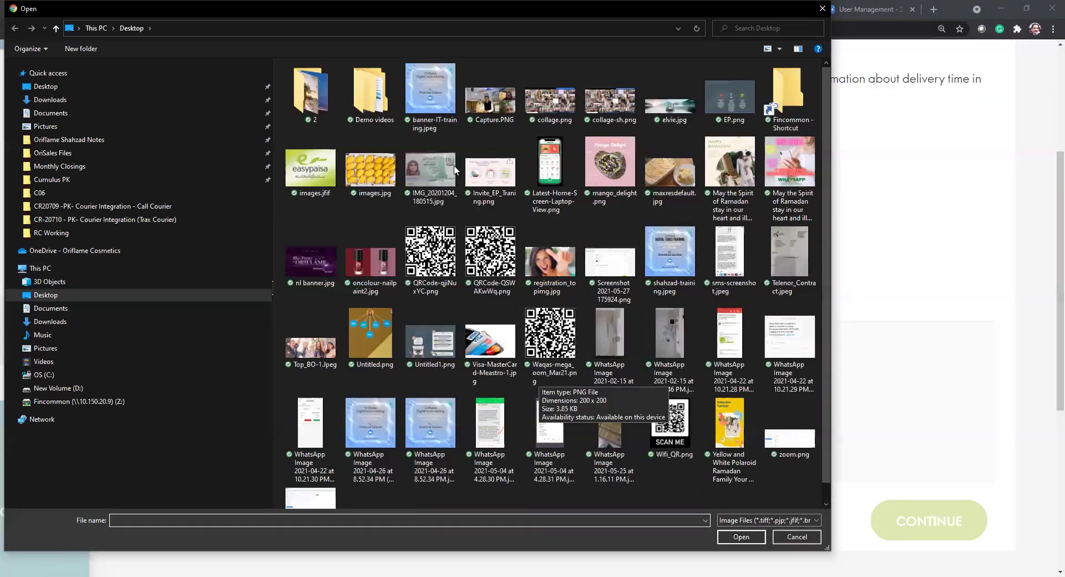
double_click(390, 174)
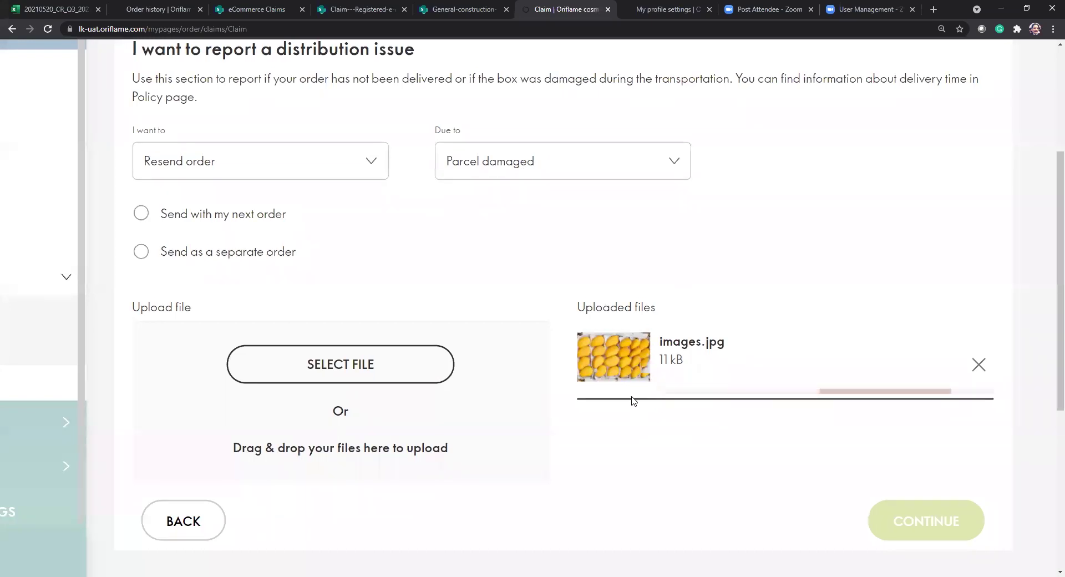
scroll(634, 400, down, 1)
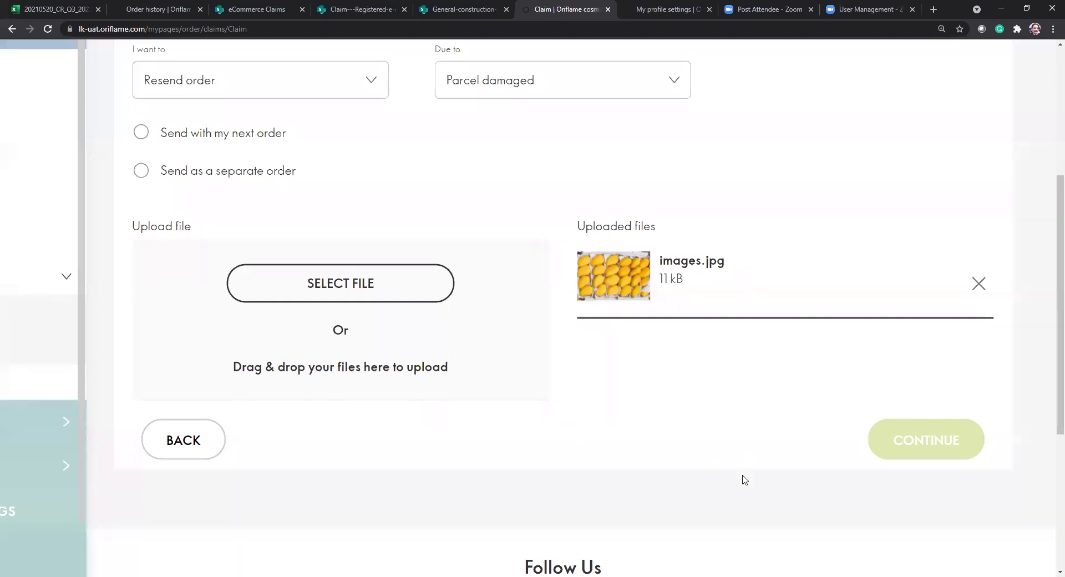
scroll(742, 477, down, 1)
scroll(734, 466, down, 1)
scroll(734, 466, up, 1)
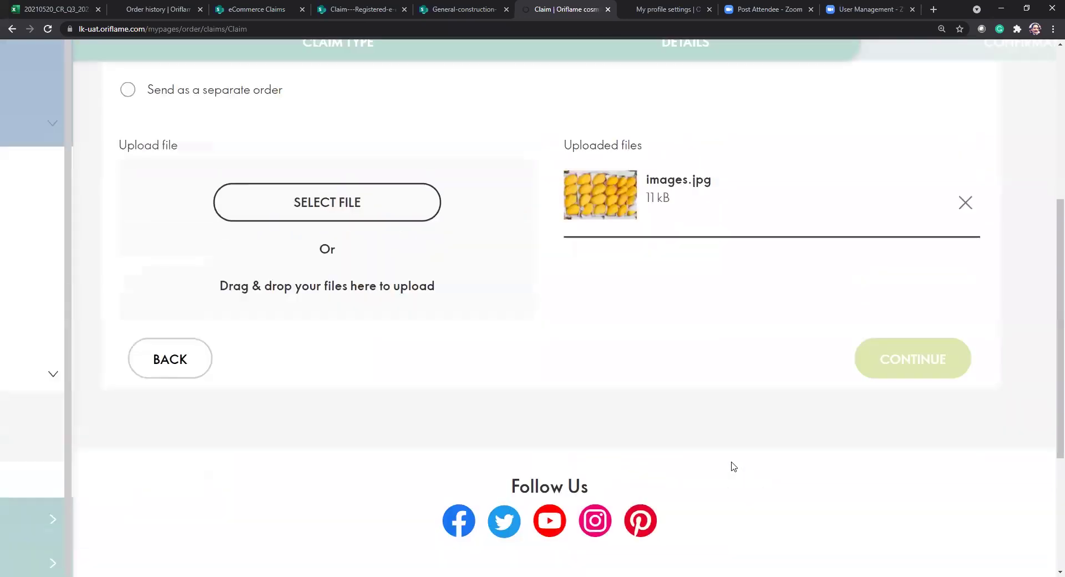
scroll(559, 314, up, 2)
scroll(560, 314, up, 1)
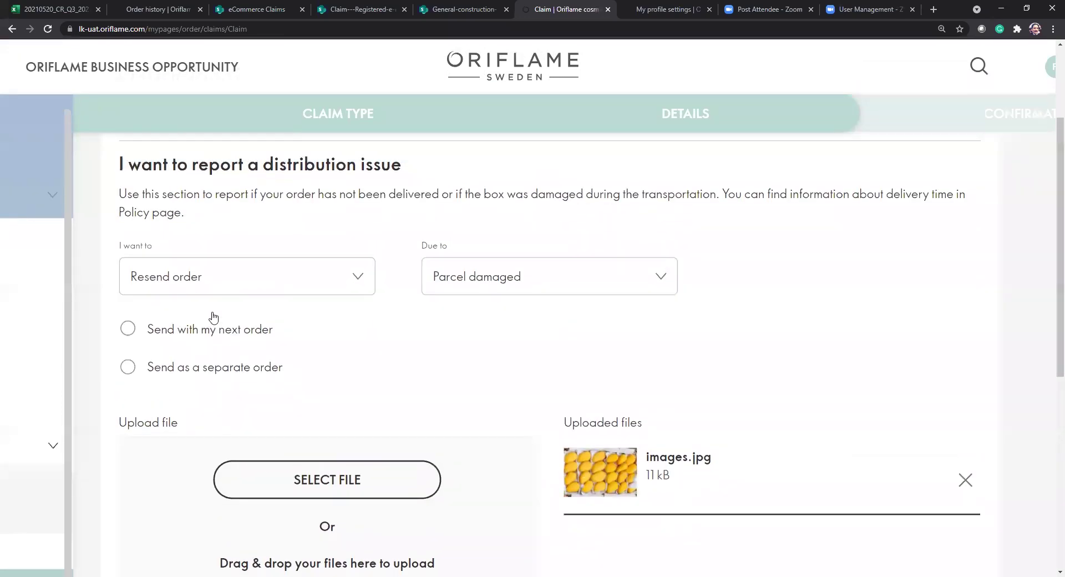
click(129, 366)
scroll(166, 388, down, 3)
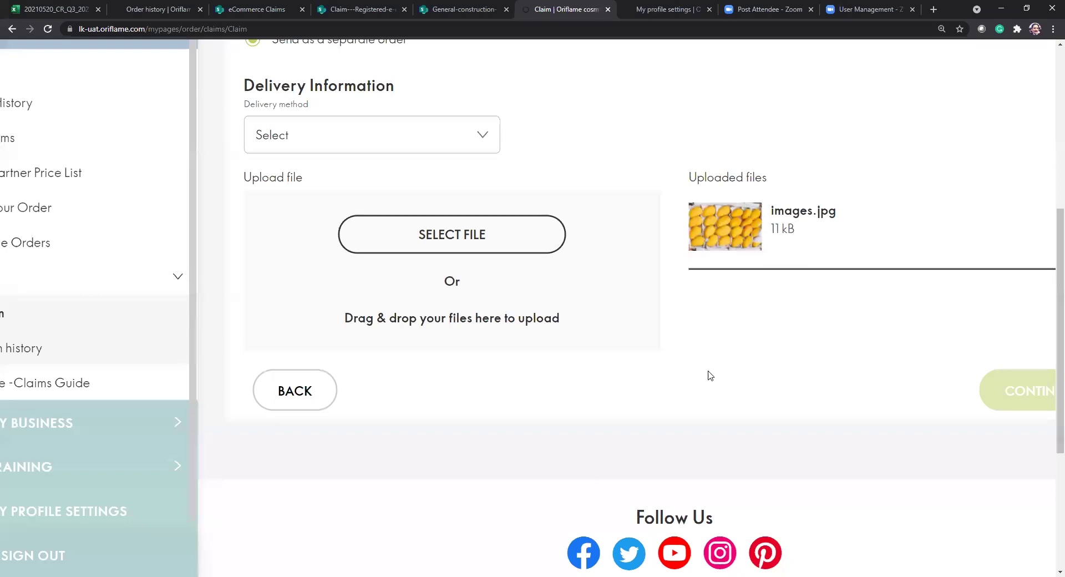
scroll(579, 409, up, 1)
key(ctrl+minus)
key(ctrl+minus)
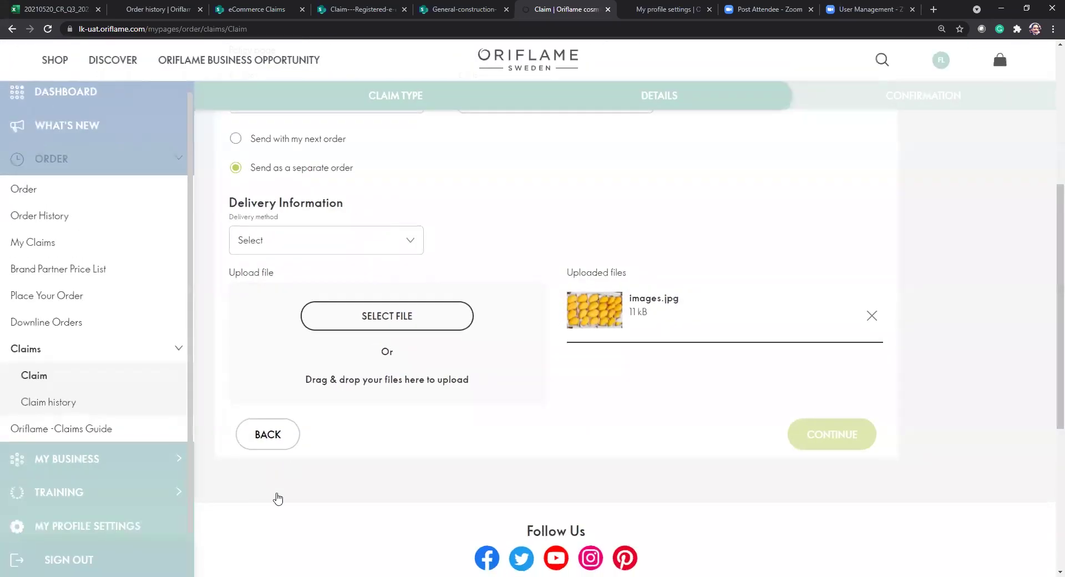
scroll(277, 546, up, 1)
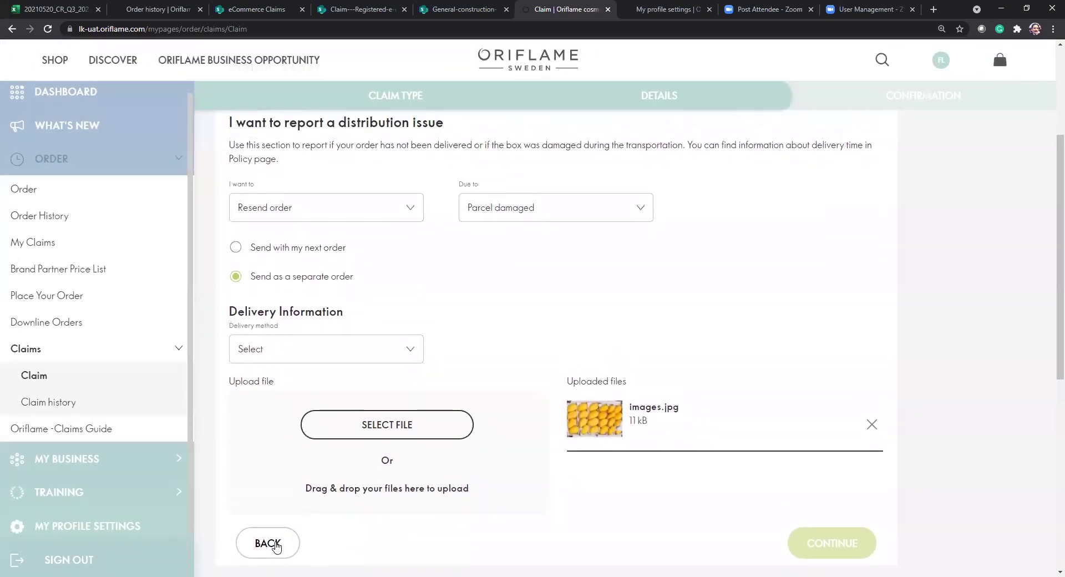
click(276, 545)
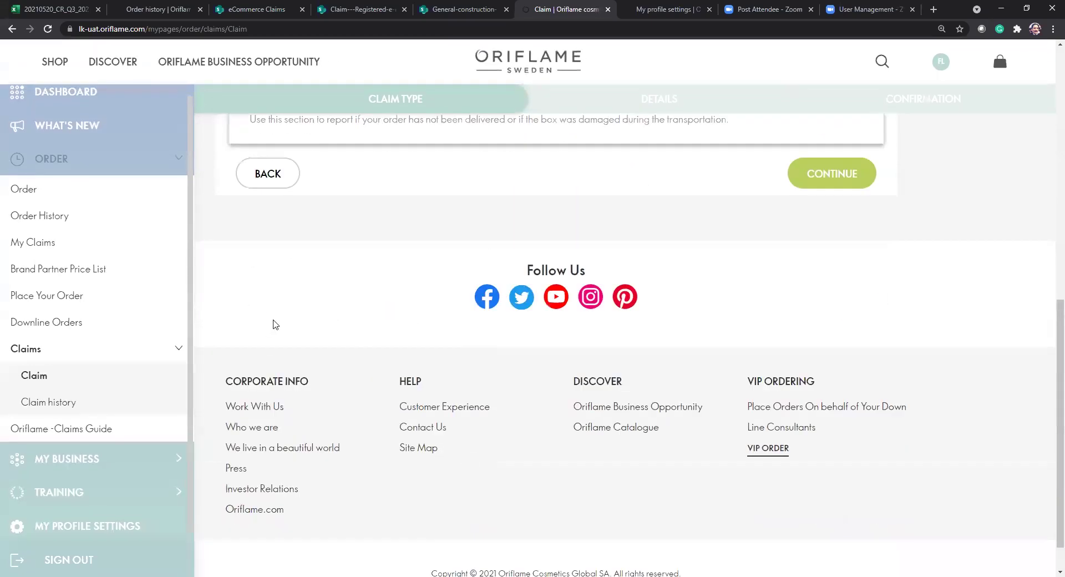
scroll(372, 252, down, 1)
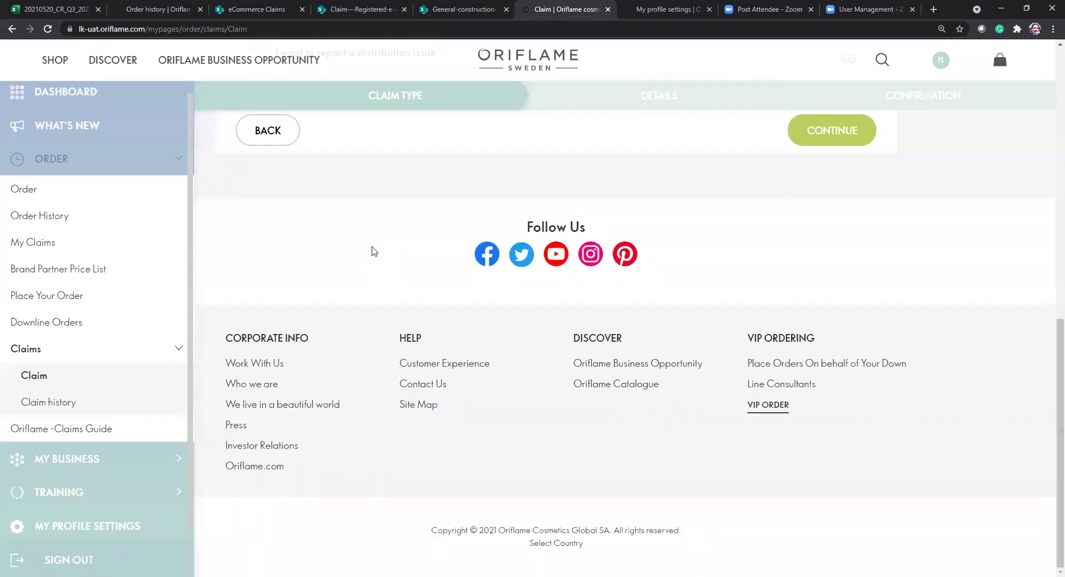
scroll(372, 252, up, 2)
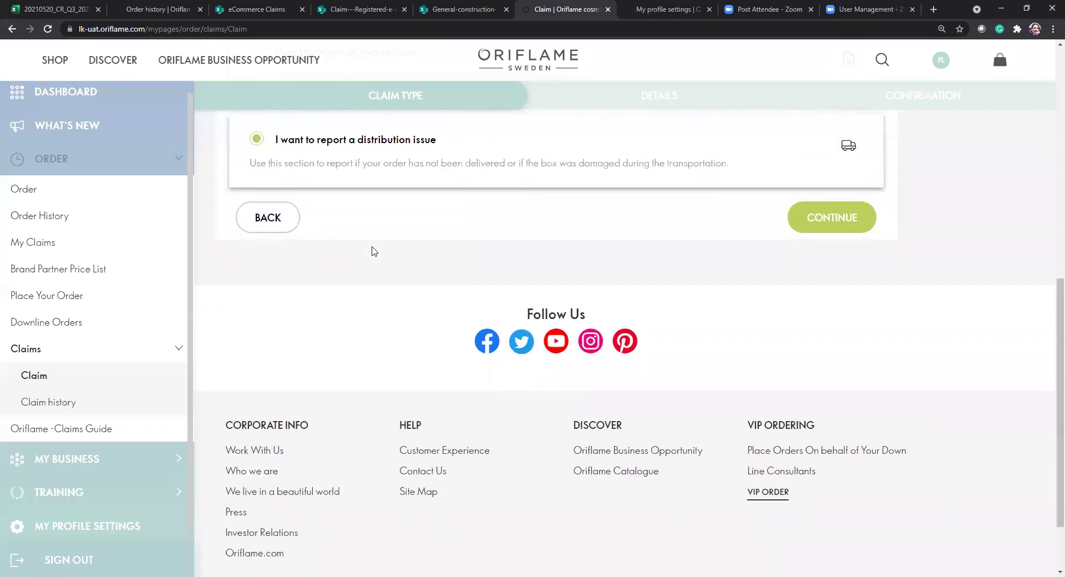
scroll(372, 251, up, 1)
click(832, 256)
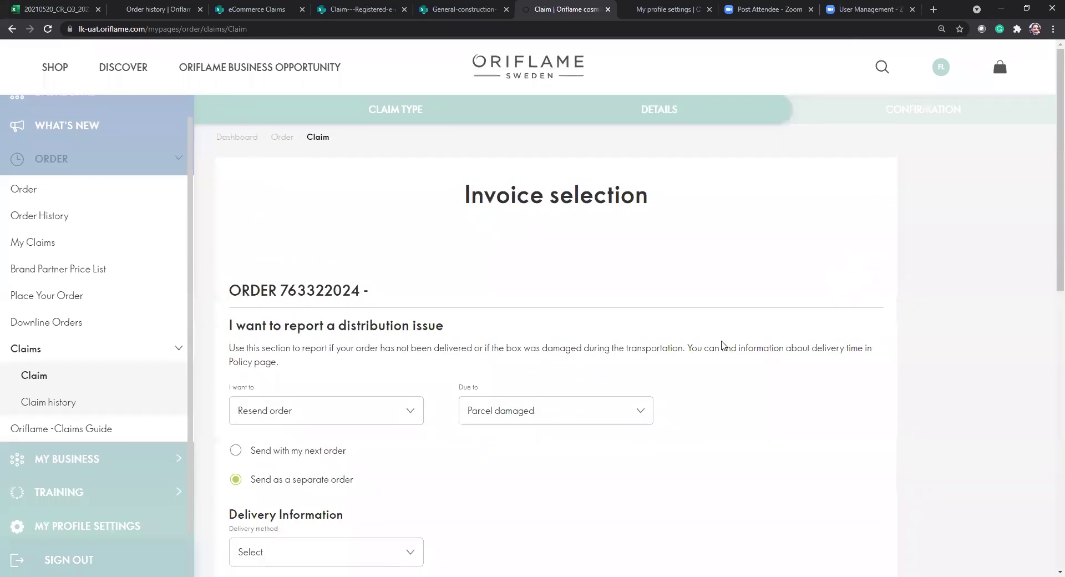
scroll(444, 397, down, 4)
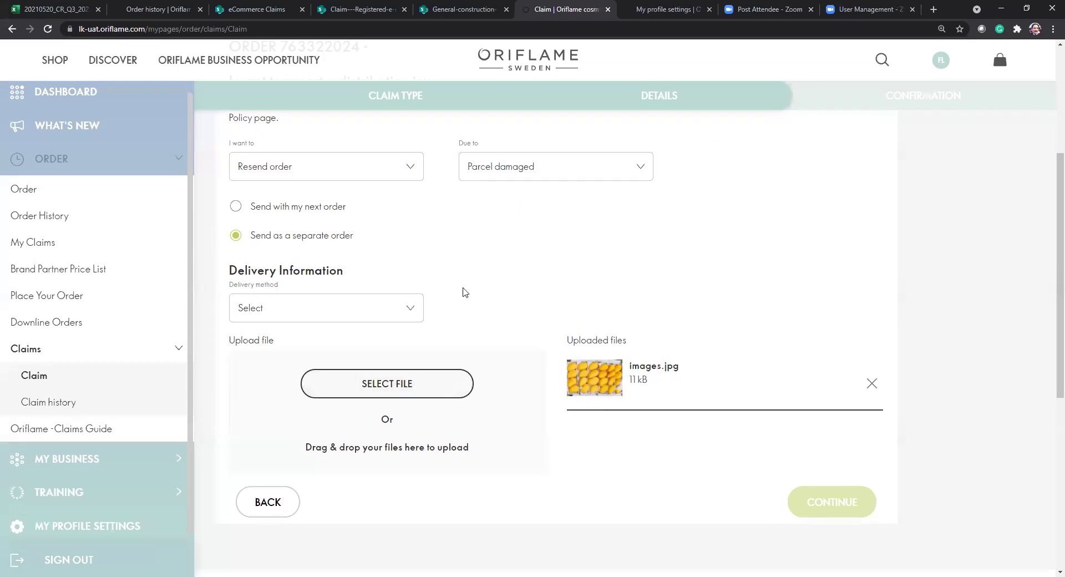
click(403, 171)
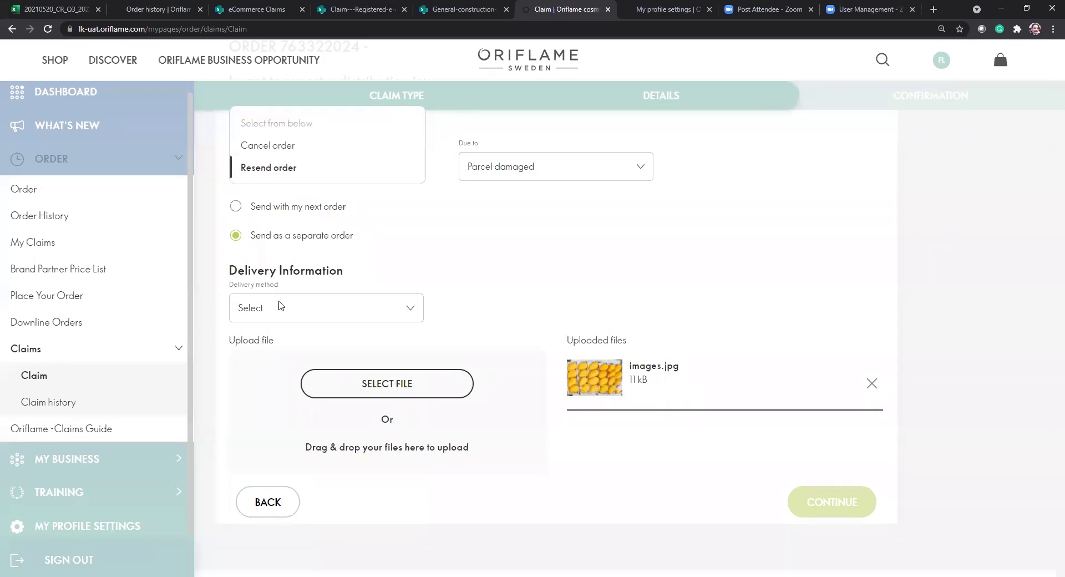
click(303, 145)
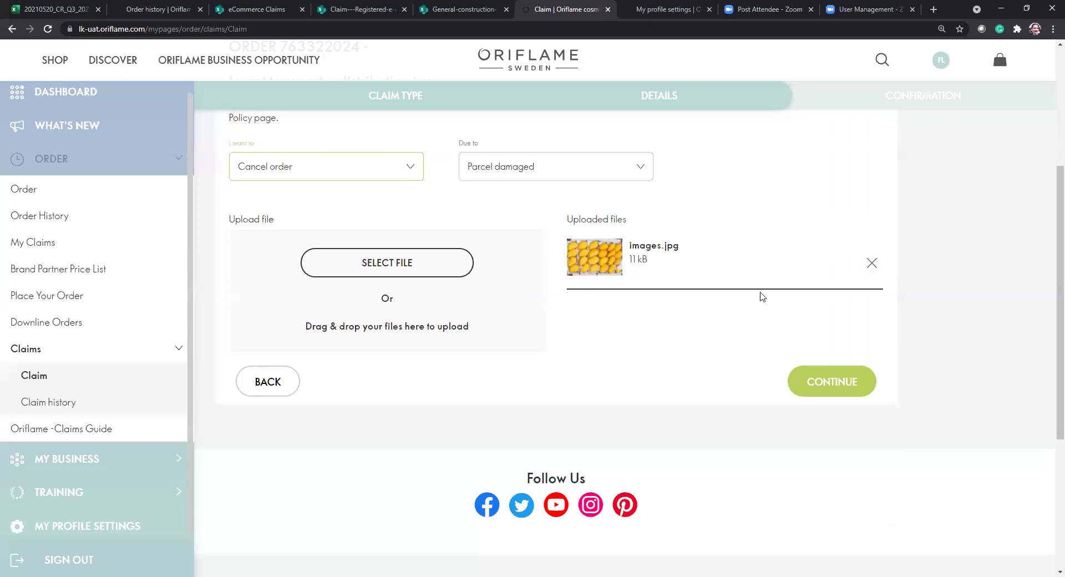
click(385, 168)
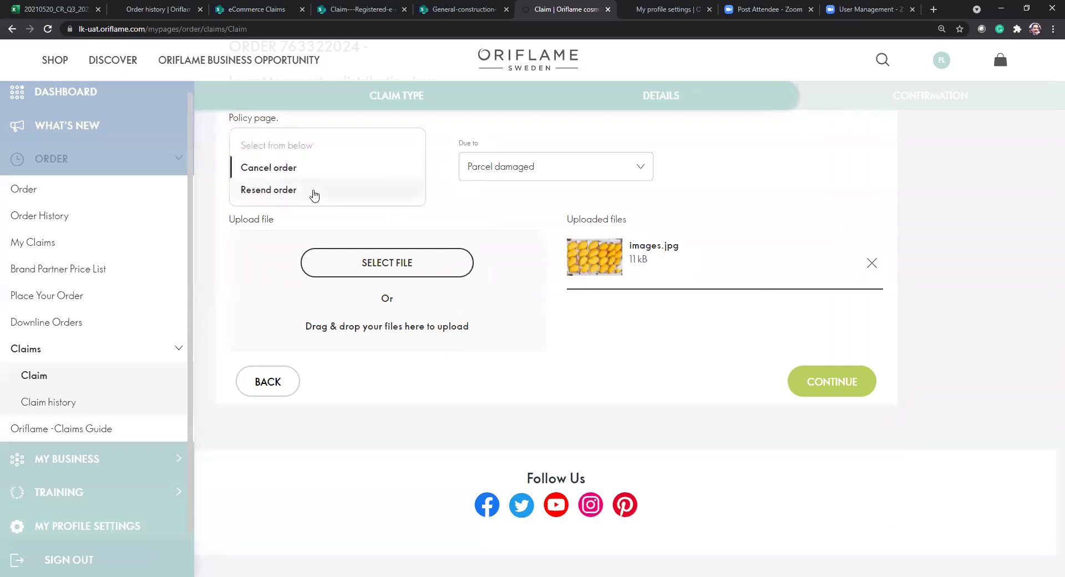
click(311, 190)
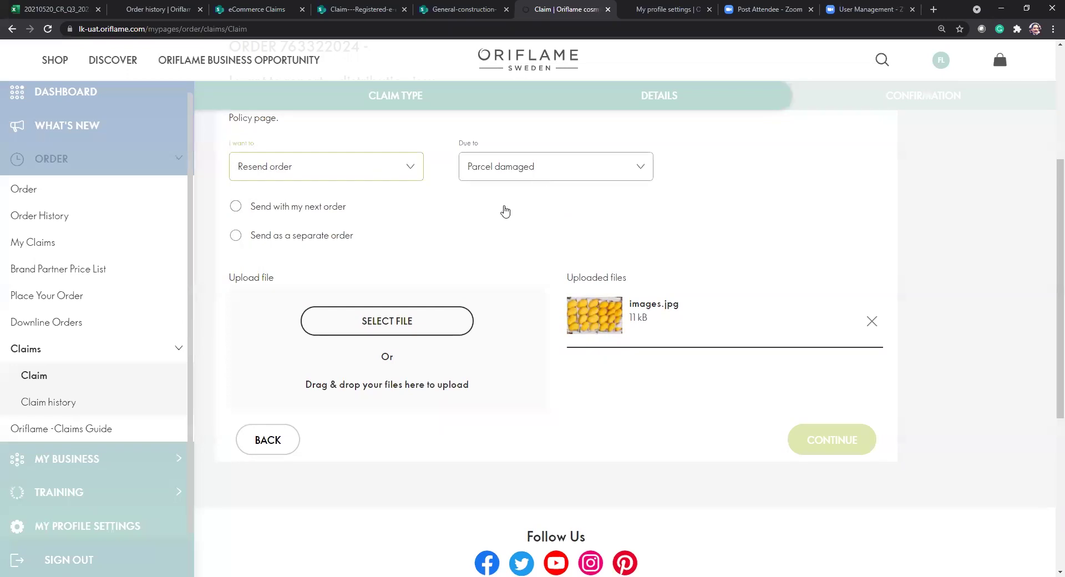
Start a new claim on the 13.03.2021 order and choose the distribution issue option.
click(45, 376)
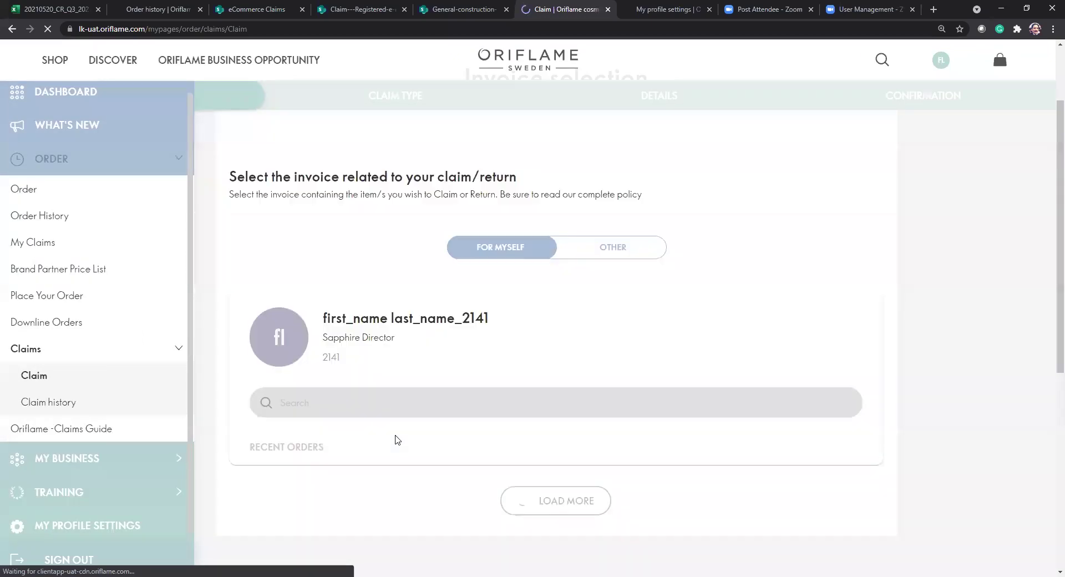
scroll(396, 440, down, 4)
scroll(396, 441, down, 2)
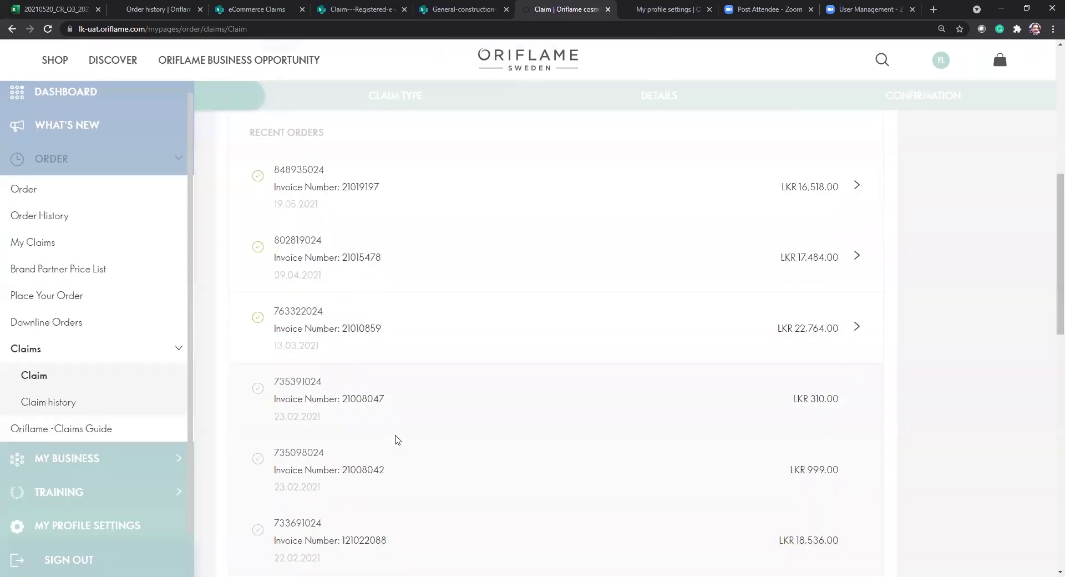
click(405, 324)
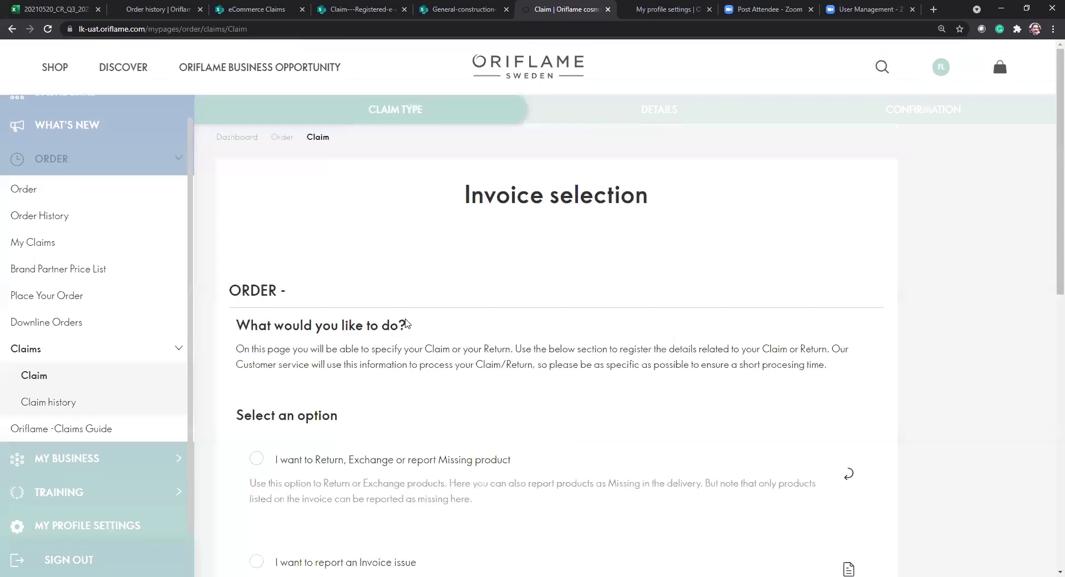
scroll(366, 465, down, 10)
scroll(366, 465, up, 3)
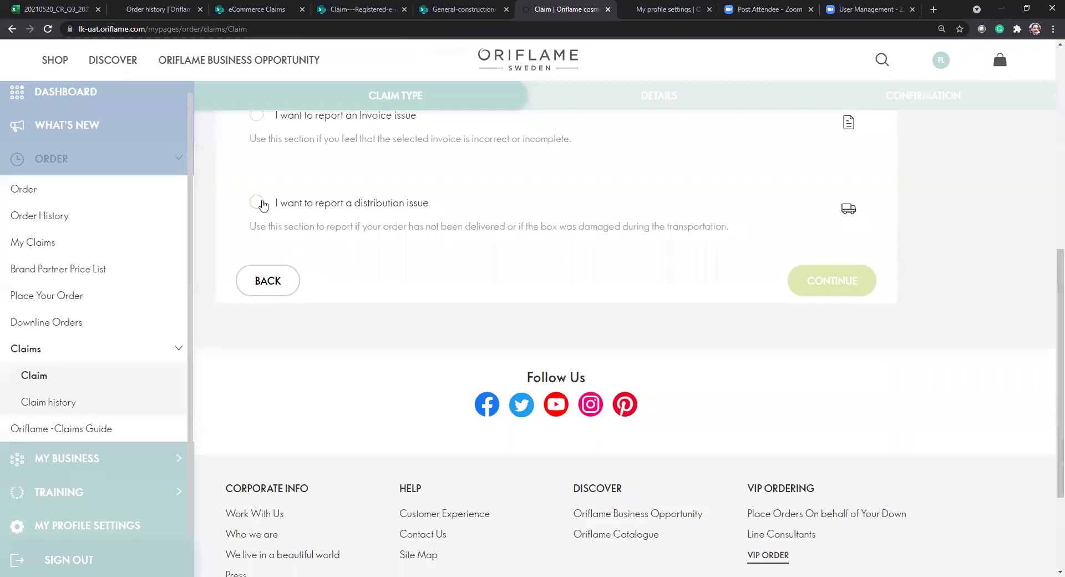
click(257, 202)
click(831, 282)
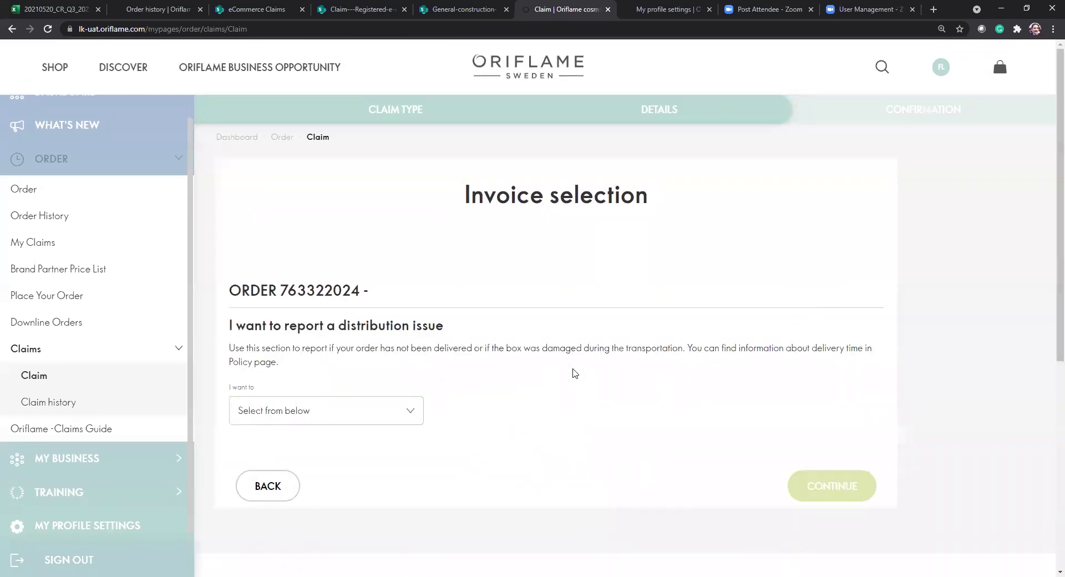
Set the requested action to Resend order with reason Parcel damaged.
click(398, 414)
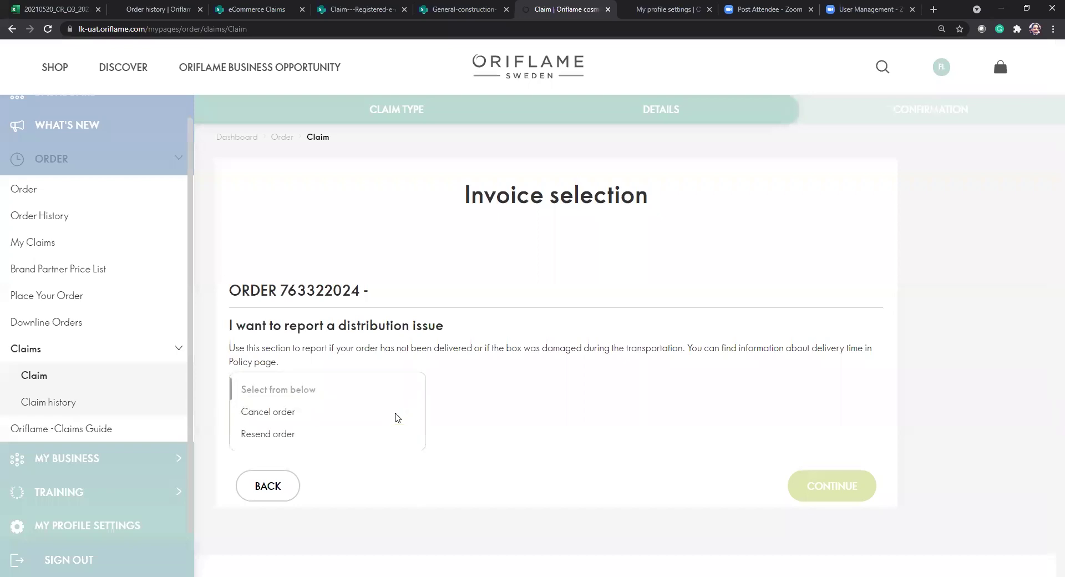
click(283, 440)
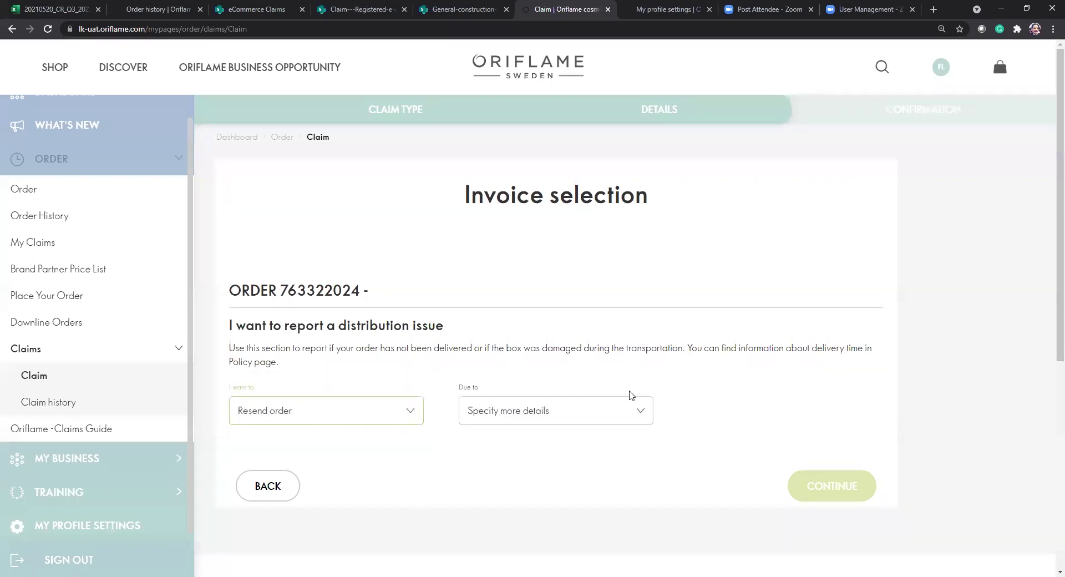
click(583, 422)
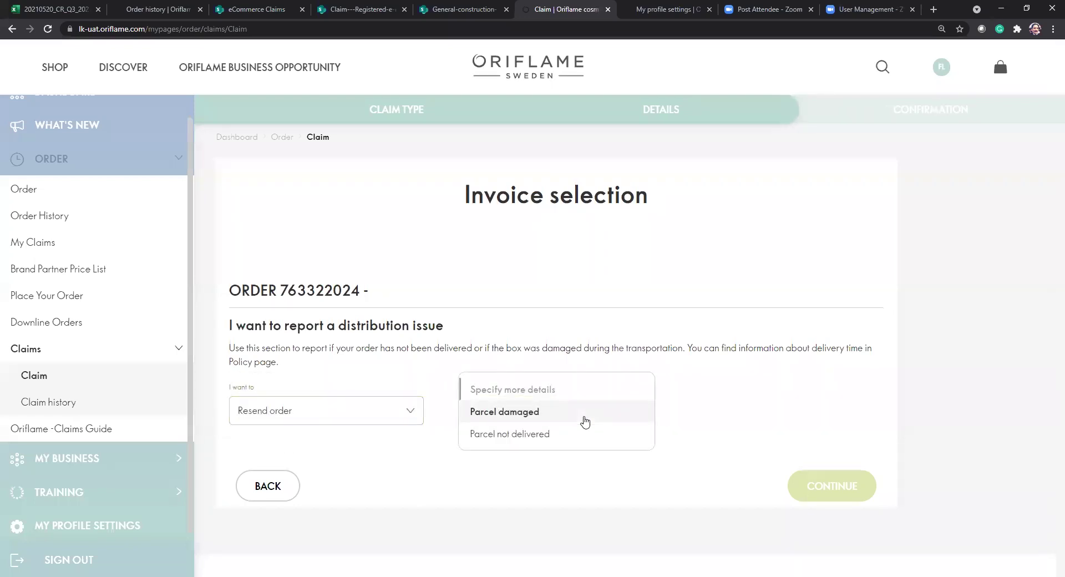
click(520, 410)
scroll(514, 417, down, 4)
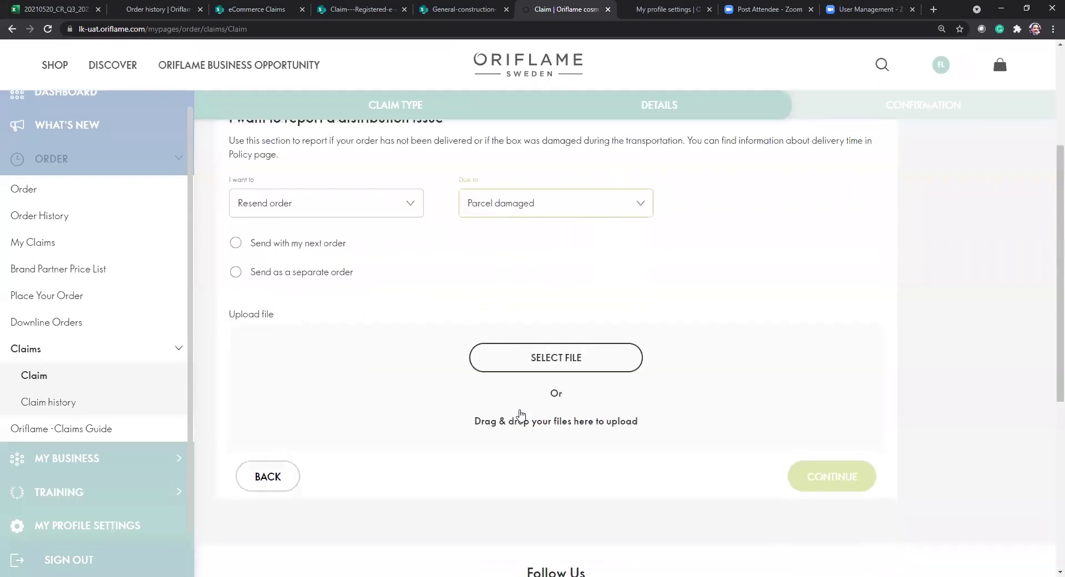
Choose 'Send with my next order' and attach images.jpg from the Desktop.
click(288, 253)
click(493, 351)
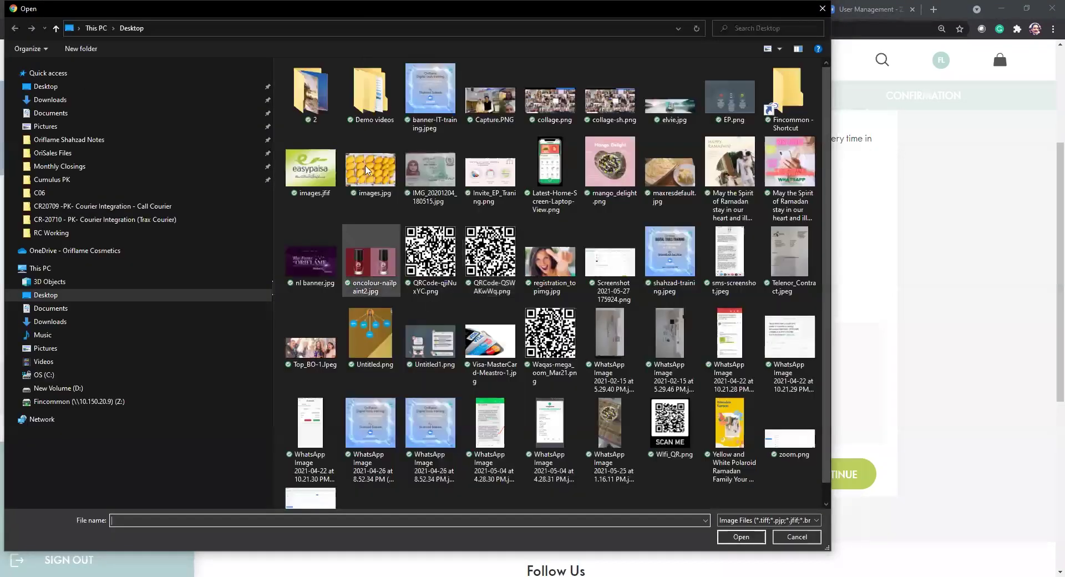
click(363, 161)
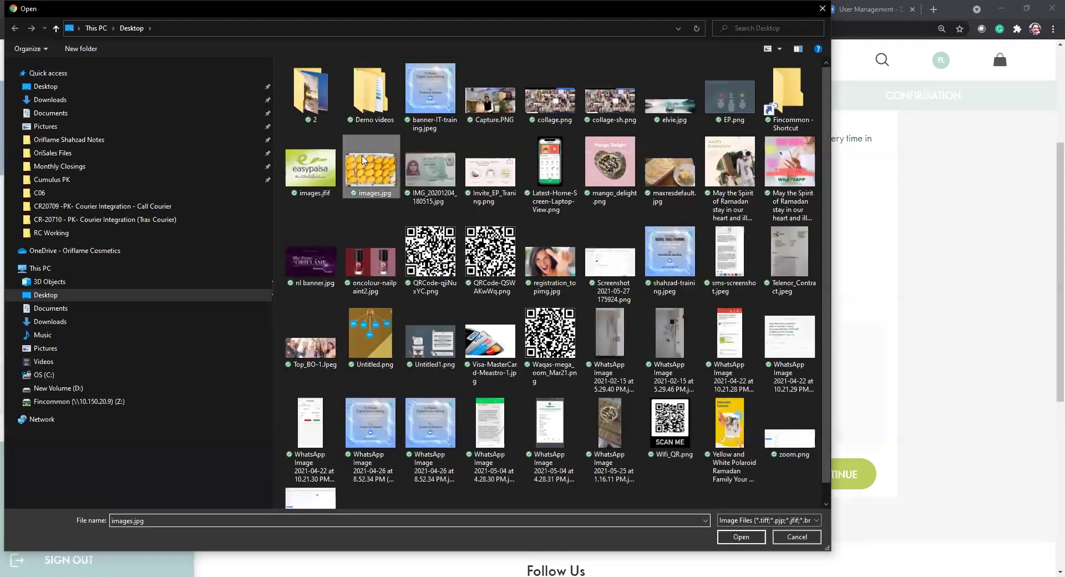
key(Return)
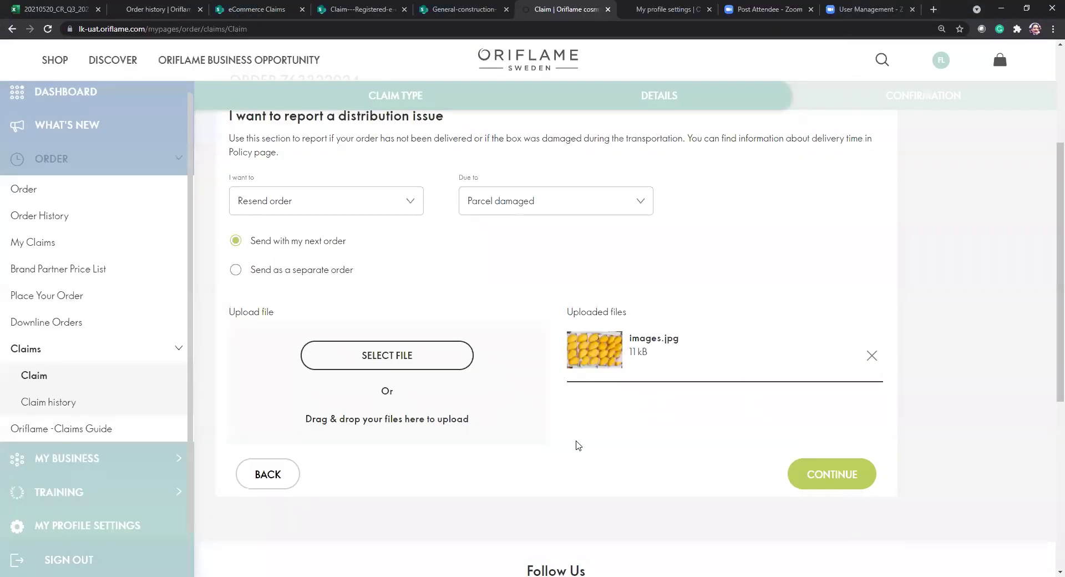
Continue to the claim confirmation summary and scroll through its invoice items.
scroll(832, 430, down, 1)
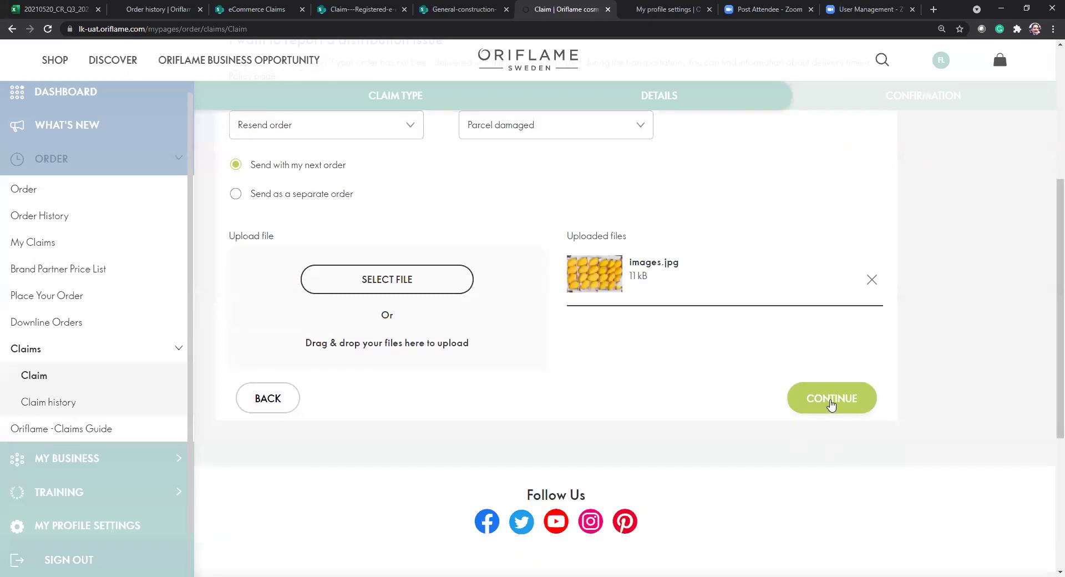
click(831, 405)
scroll(833, 404, down, 8)
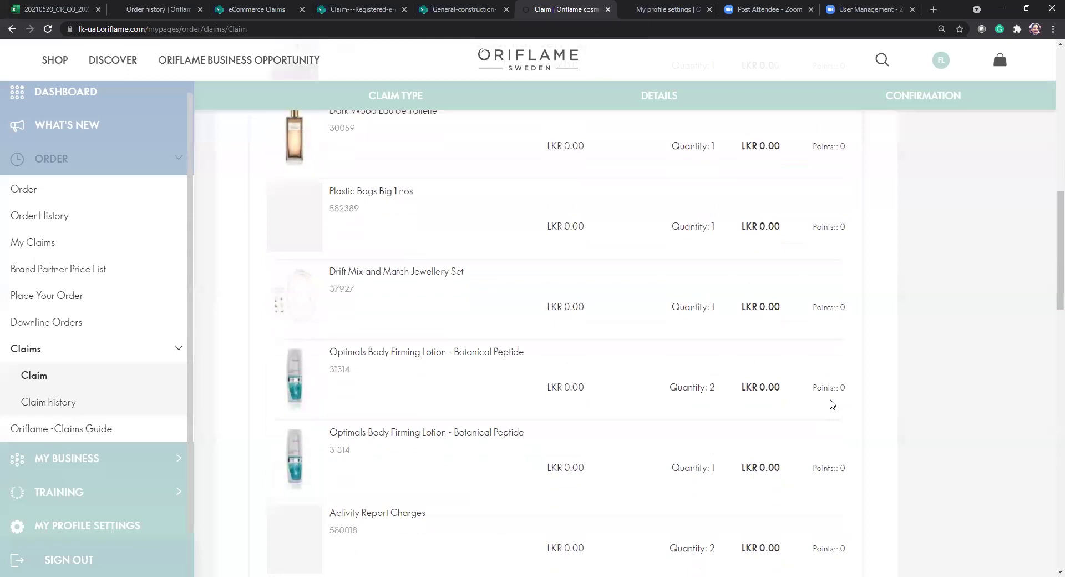
scroll(832, 404, down, 6)
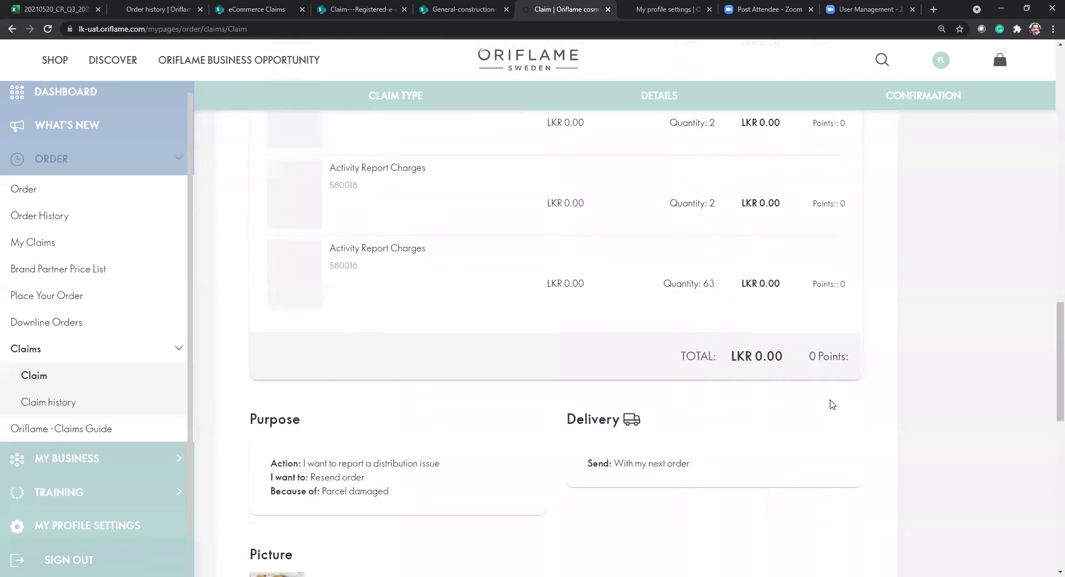
Review the summary and enter the comment 'please mention your isuue' in the Comment box.
scroll(832, 404, down, 3)
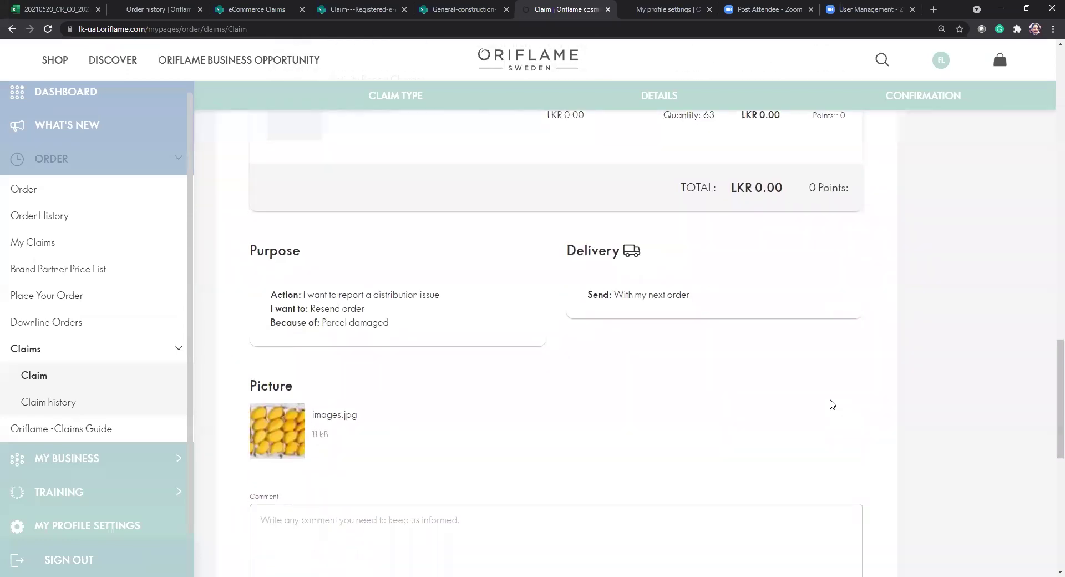
scroll(832, 404, down, 3)
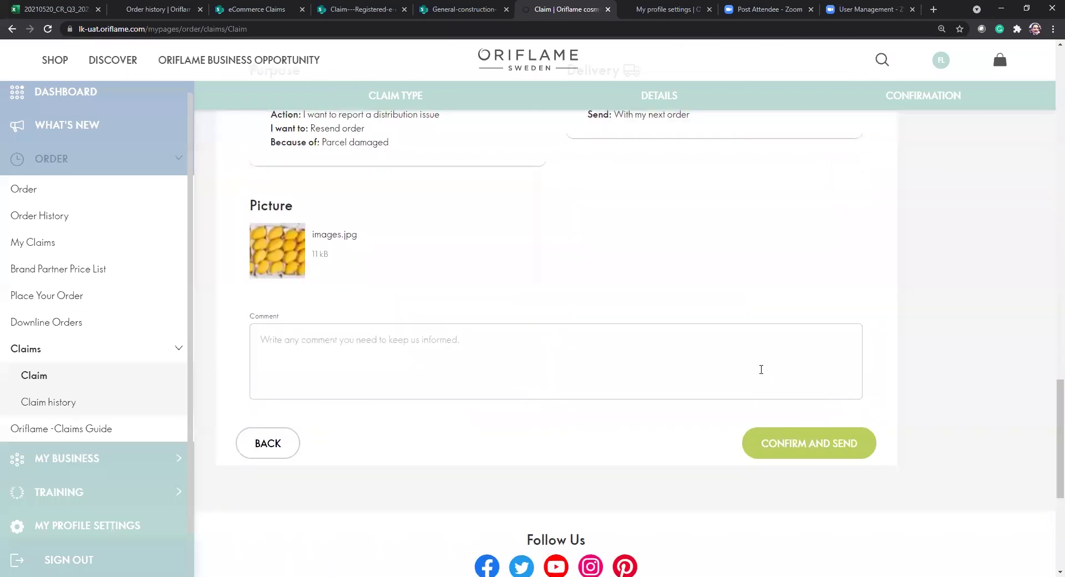
click(750, 348)
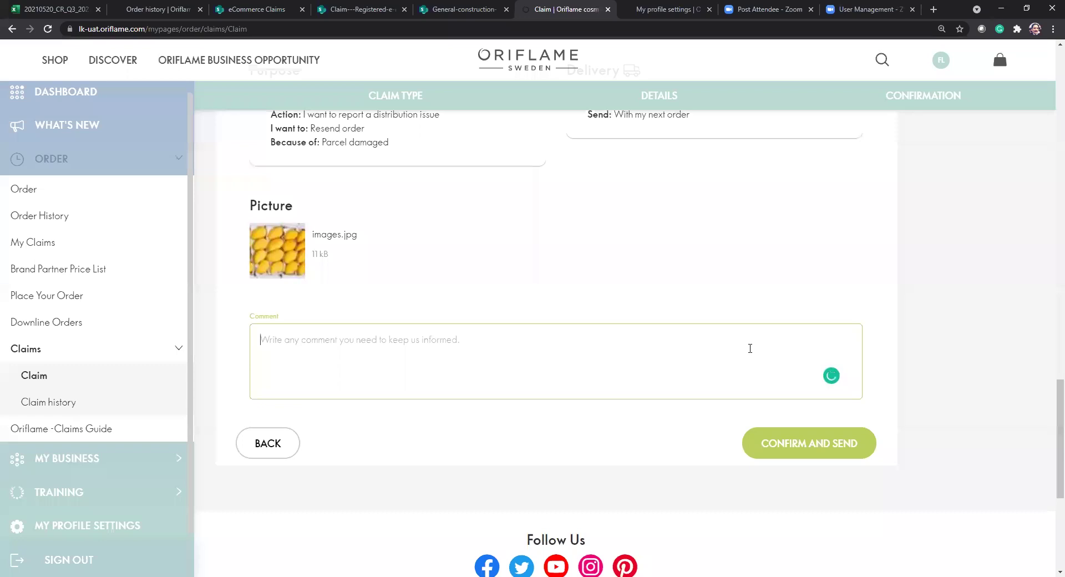
text(h)
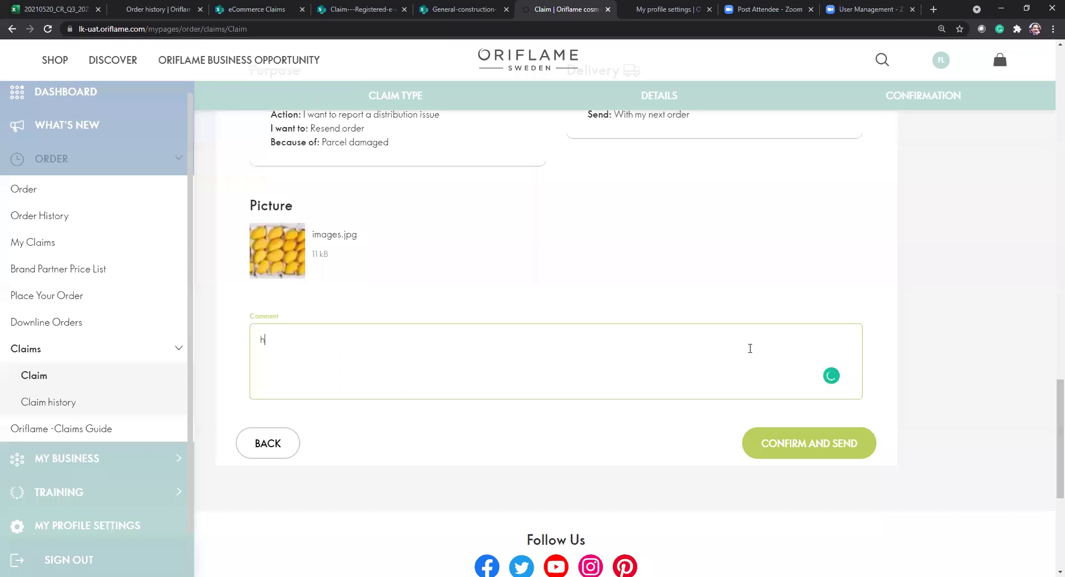
key(BackSpace)
text(please n)
key(BackSpace)
text(mention your isu)
text(ue..)
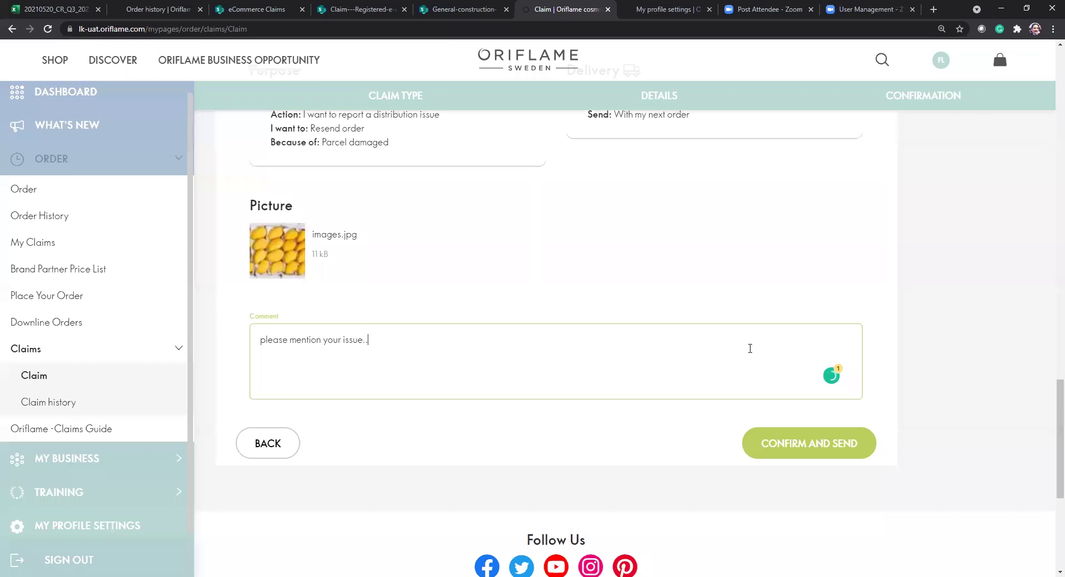
scroll(753, 316, up, 20)
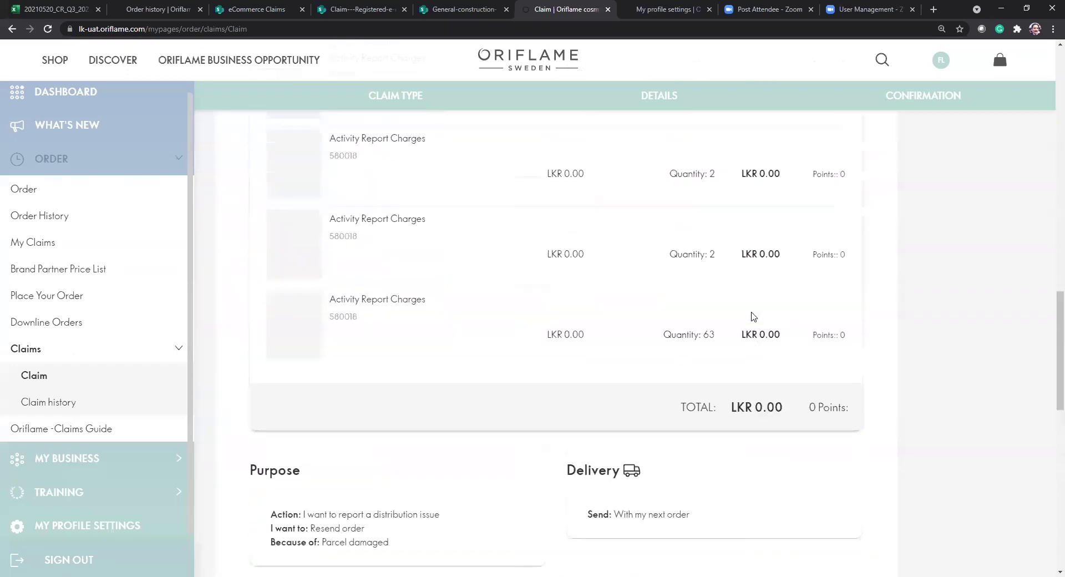
scroll(754, 317, down, 15)
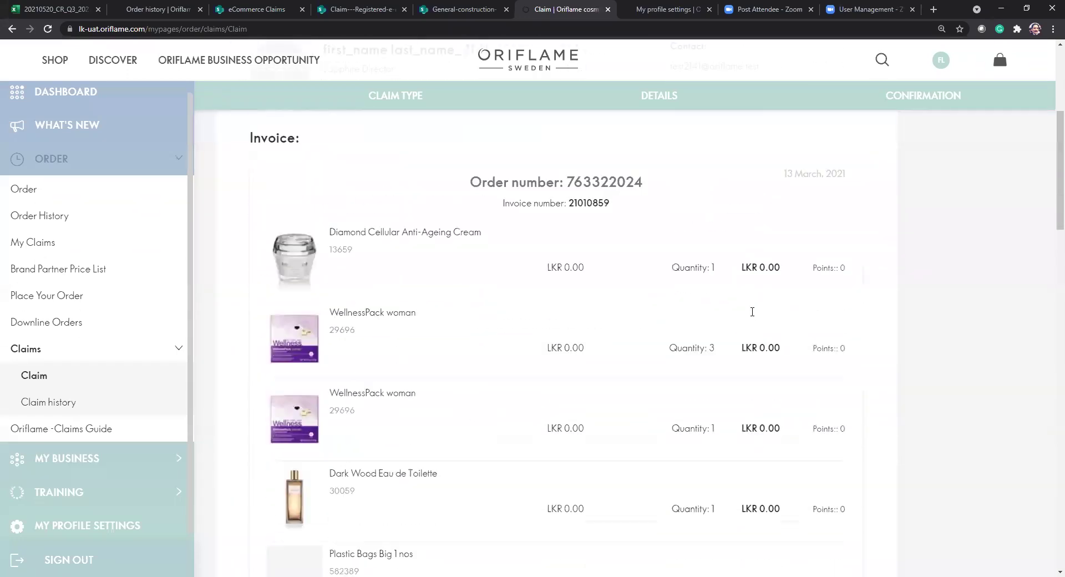
scroll(752, 314, down, 10)
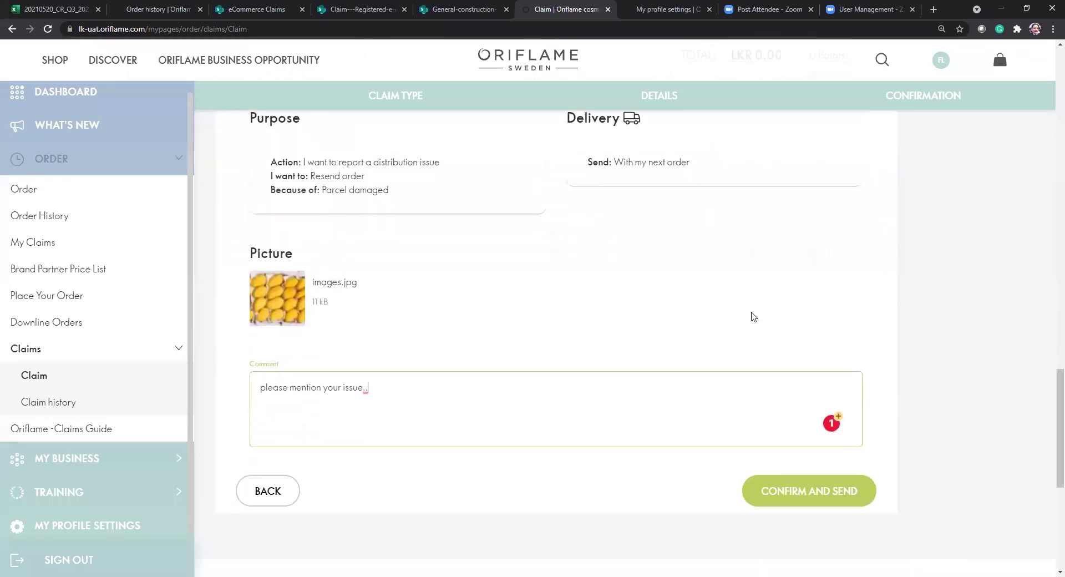
Submit the claim twice, dismissing the 'error occurred during the request' message each time.
click(833, 402)
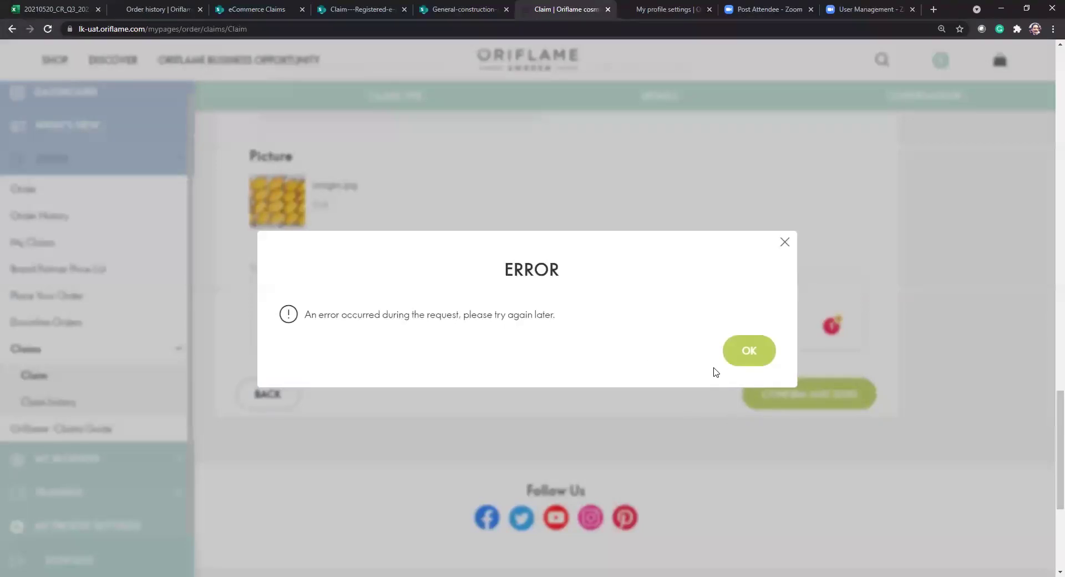
click(728, 352)
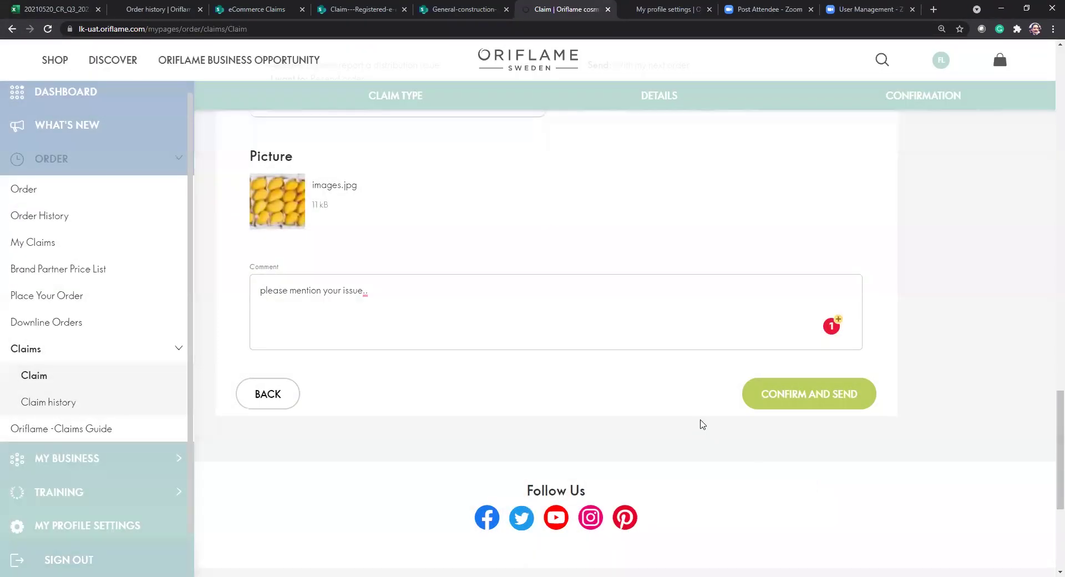
scroll(701, 425, up, 3)
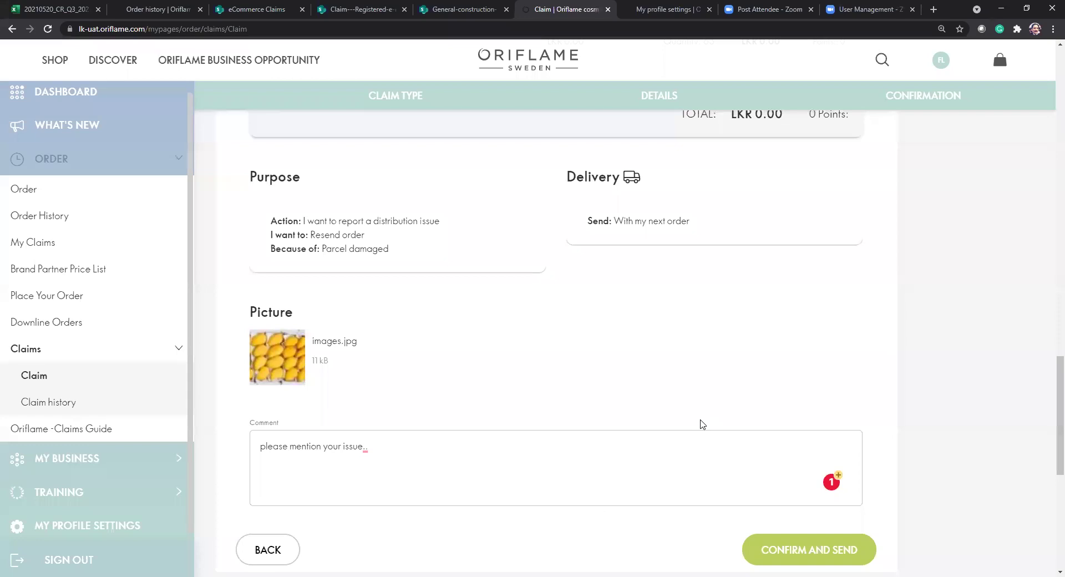
scroll(674, 405, up, 10)
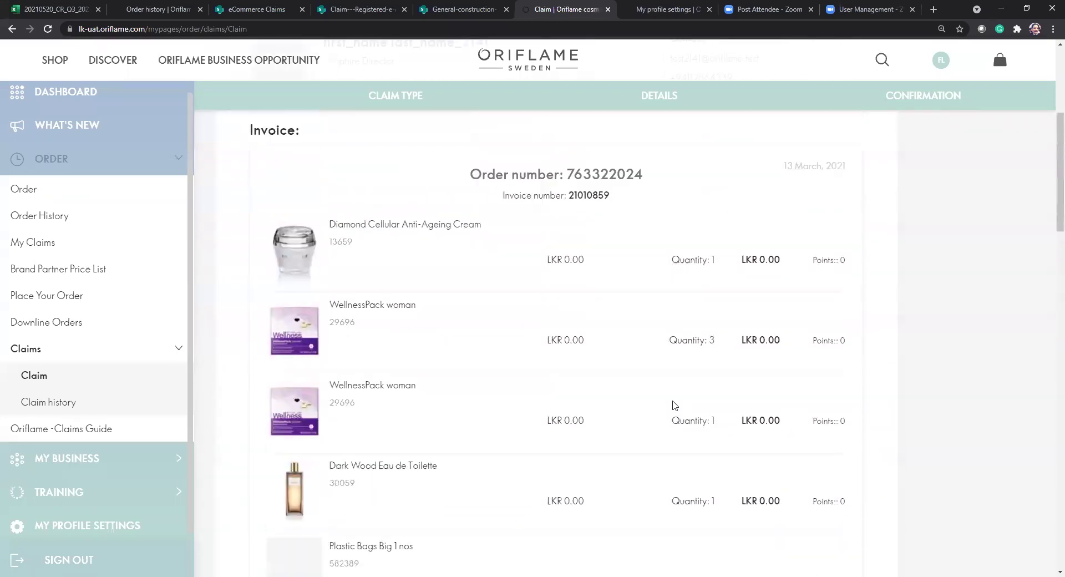
scroll(674, 405, up, 5)
scroll(675, 405, down, 13)
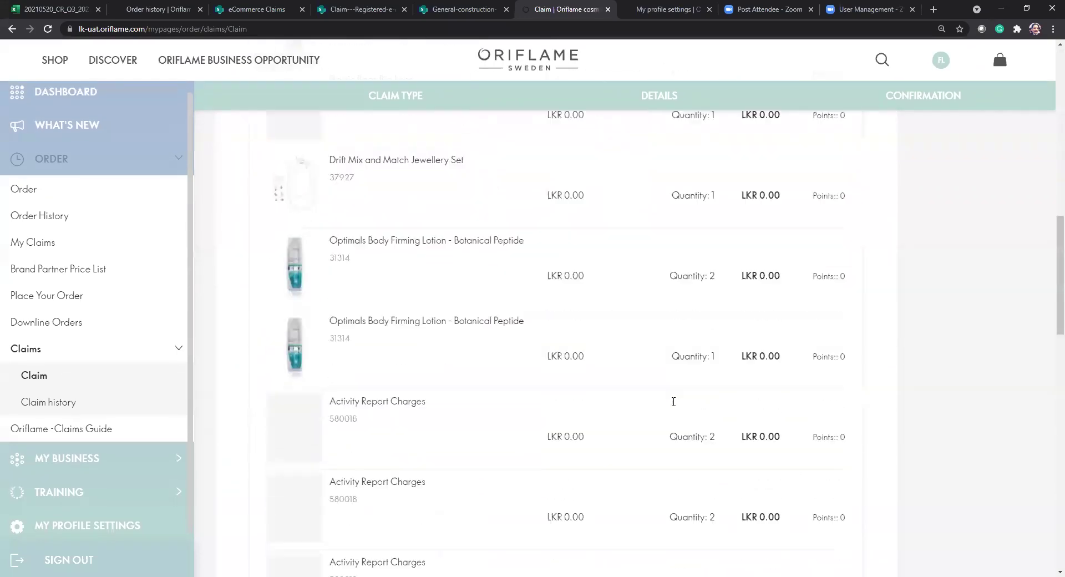
scroll(674, 402, down, 12)
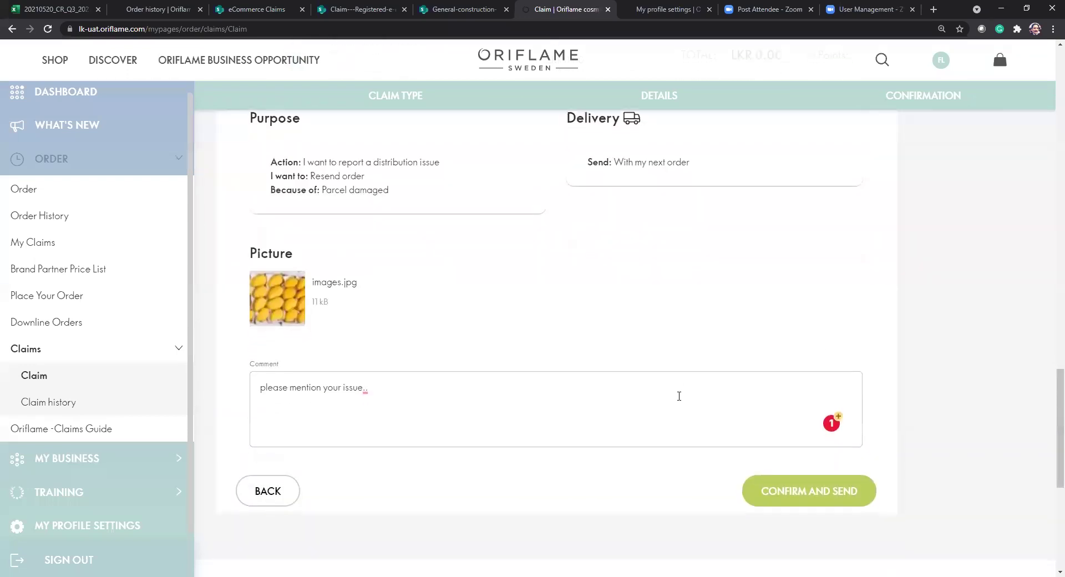
click(837, 505)
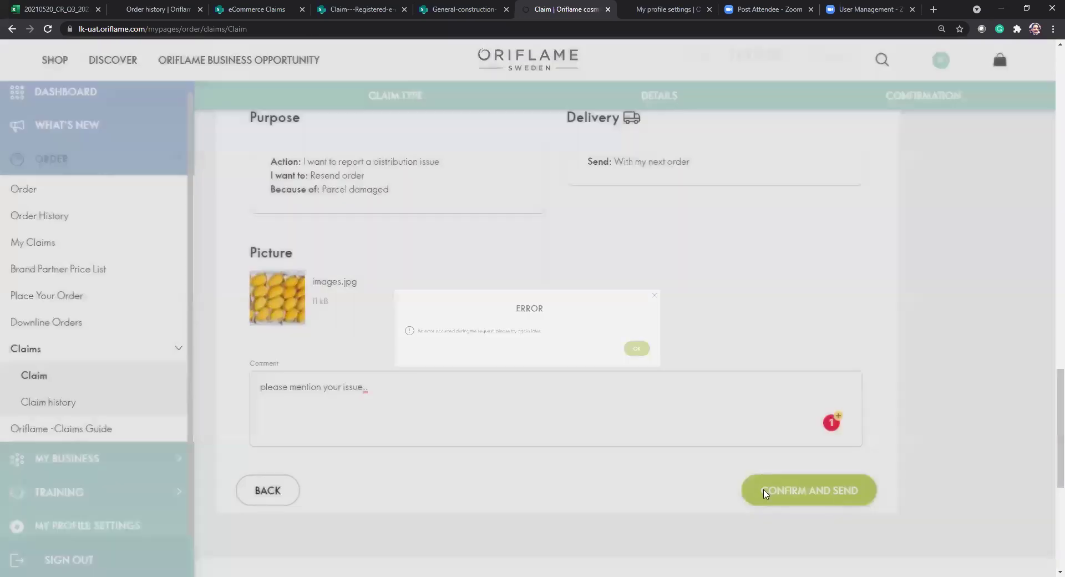
click(739, 359)
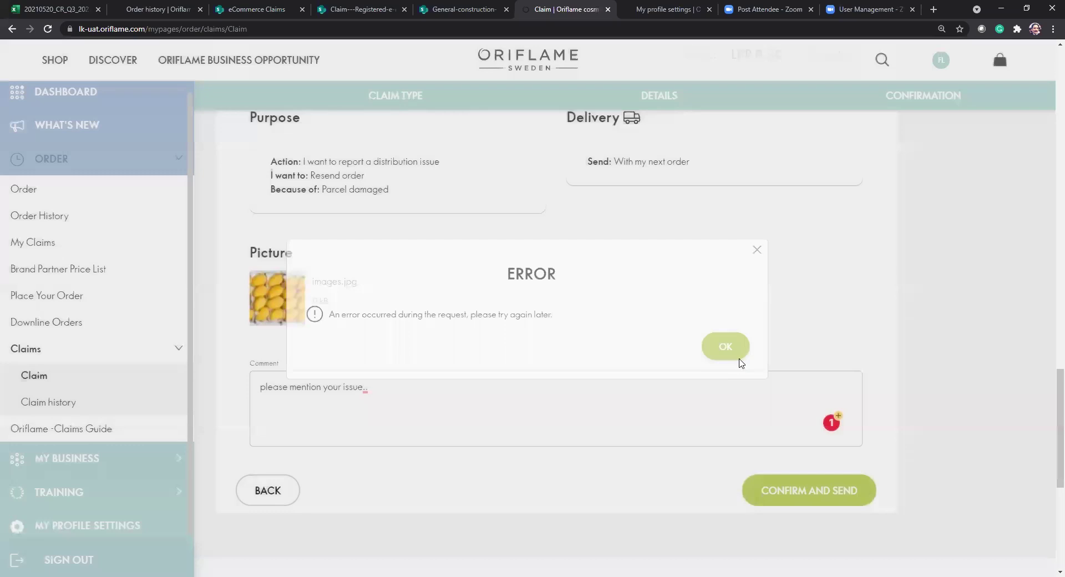
scroll(739, 361, up, 15)
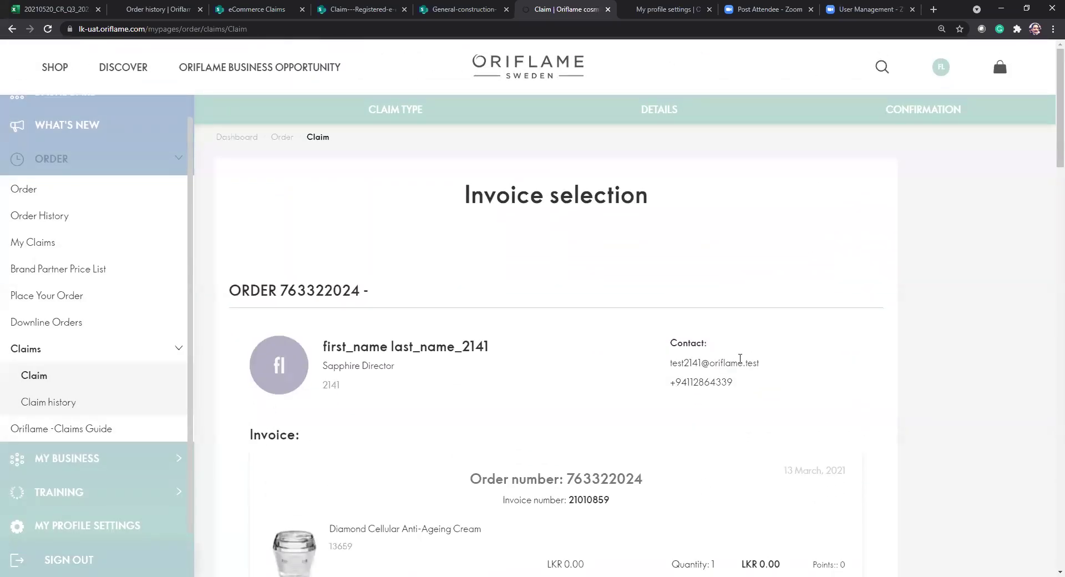
scroll(733, 300, down, 4)
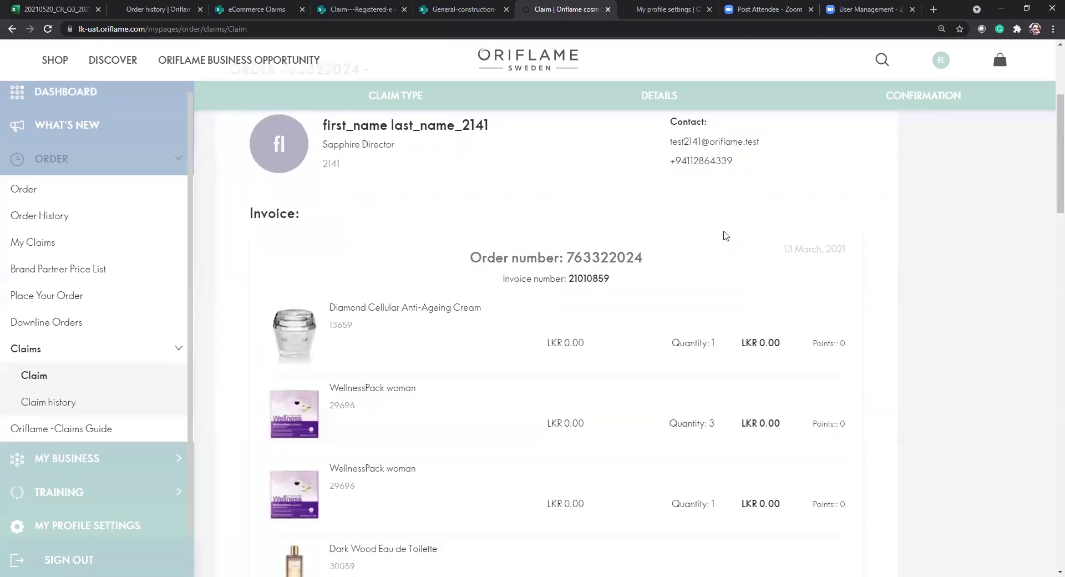
scroll(726, 236, down, 5)
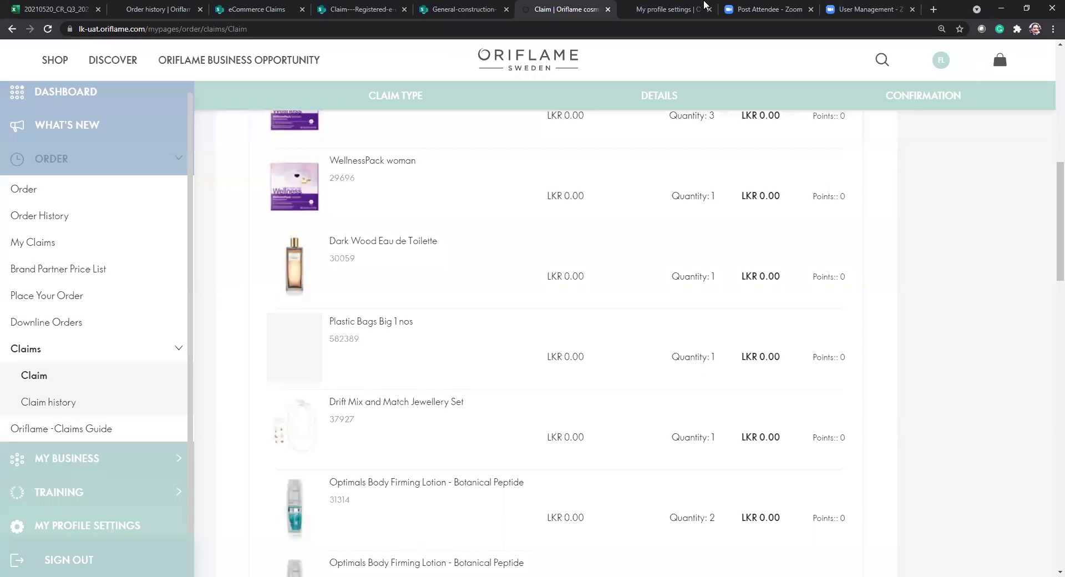
click(31, 378)
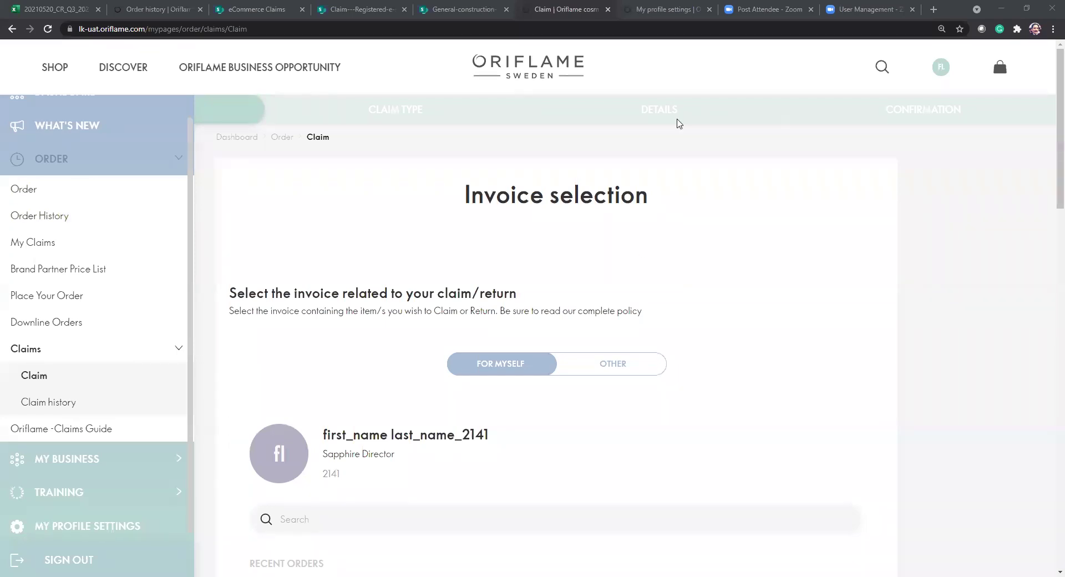
Zoom the Invoice selection page in and out, then return to the dashboard.
scroll(676, 121, down, 1)
drag(463, 172, 576, 167)
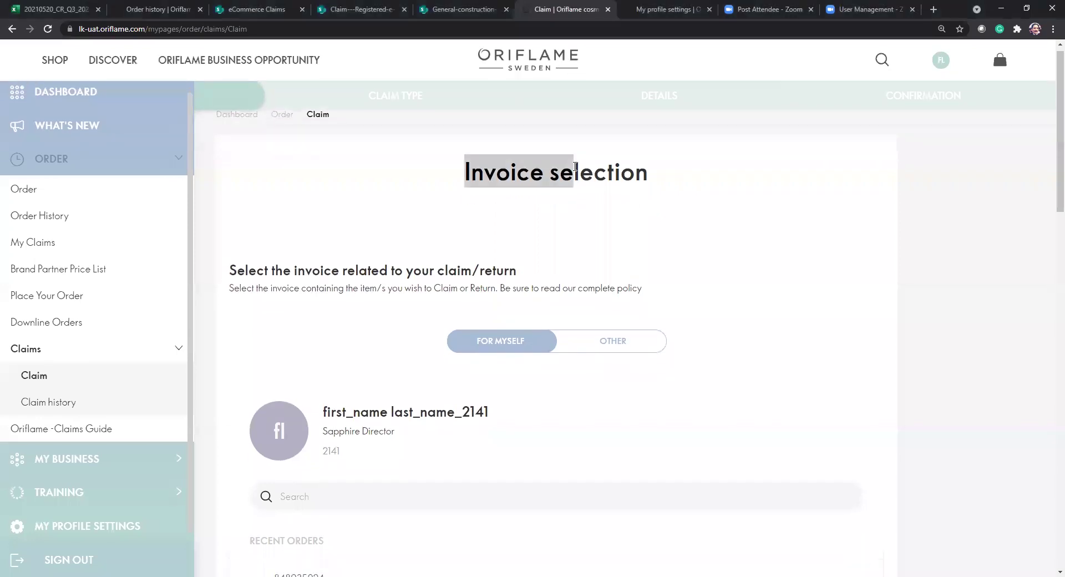
key(ctrl+plus)
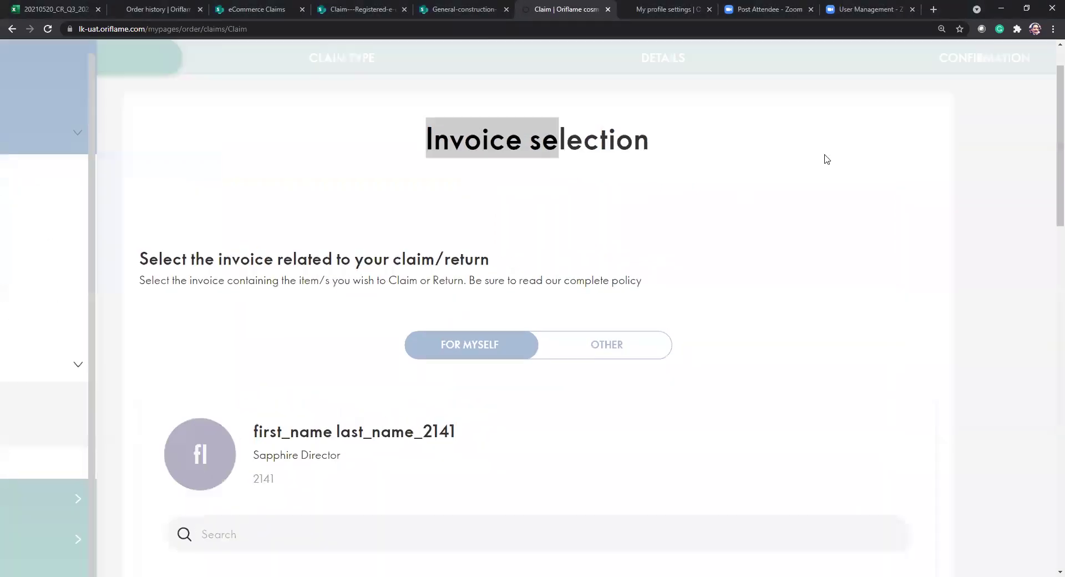
key(ctrl+minus)
key(ctrl+minus)
key(ctrl+plus)
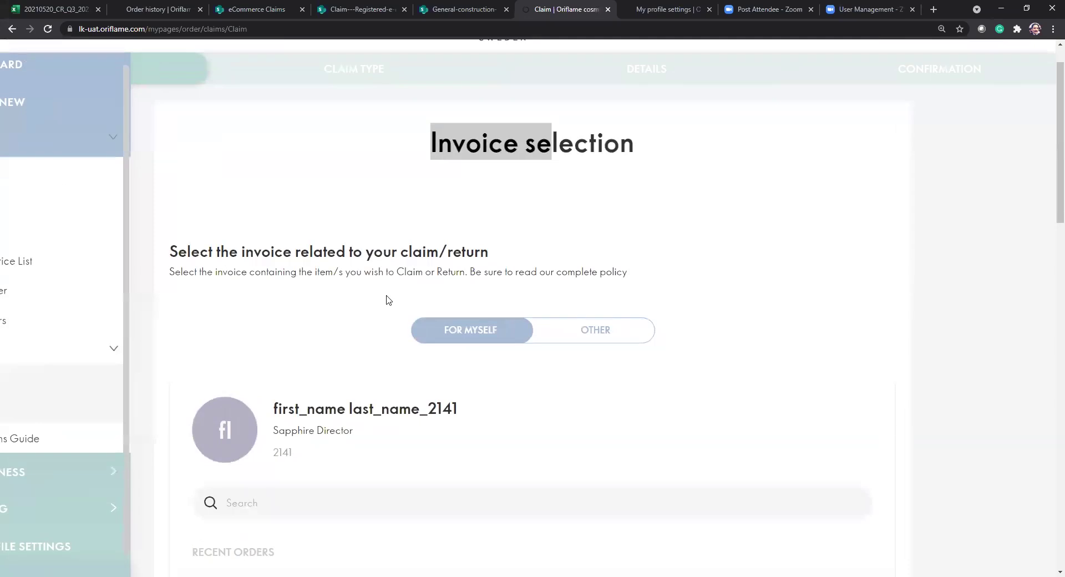
key(ctrl+minus)
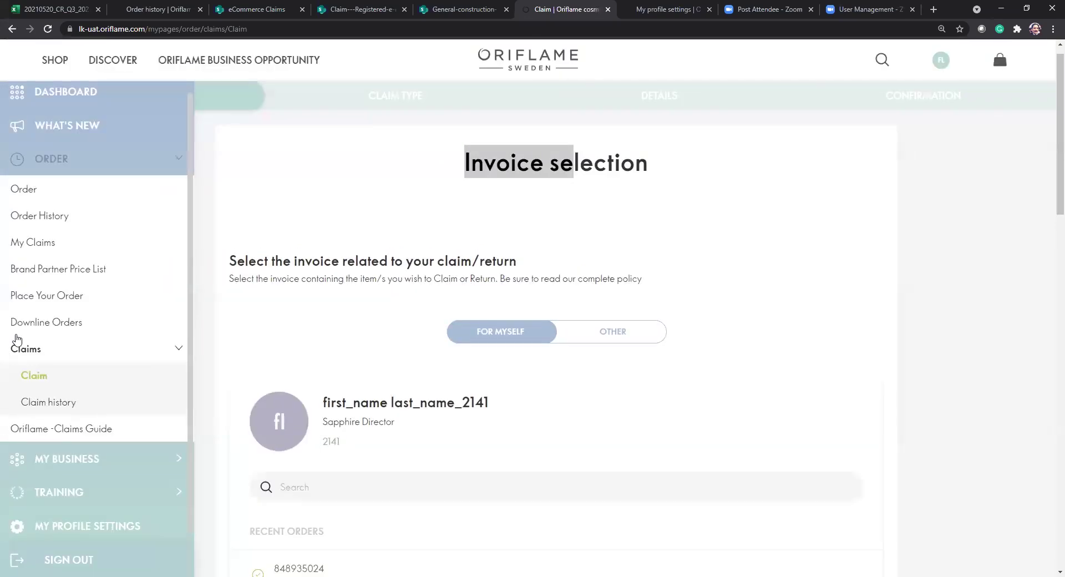
click(109, 98)
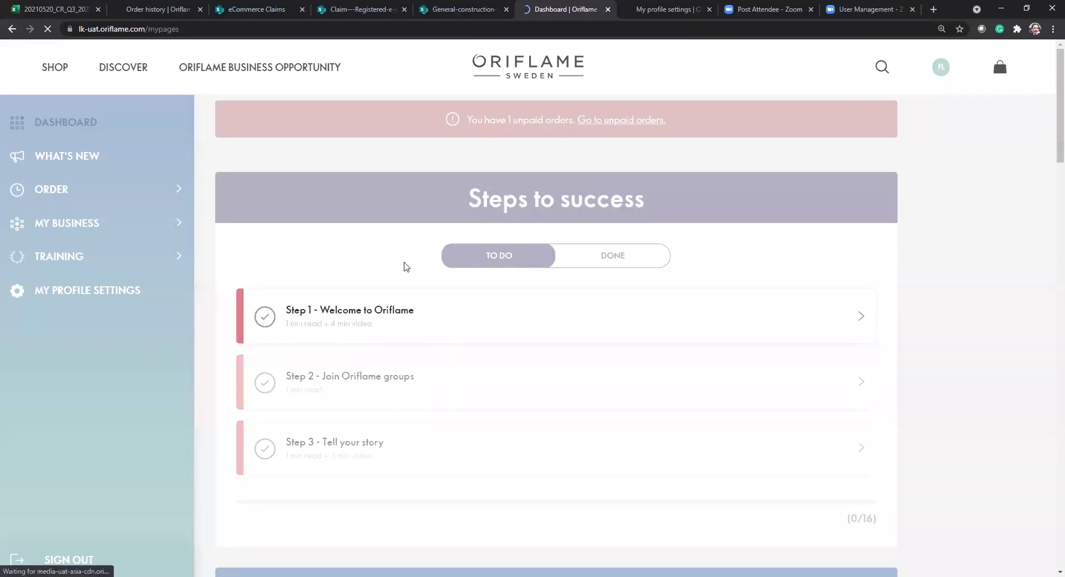
click(81, 199)
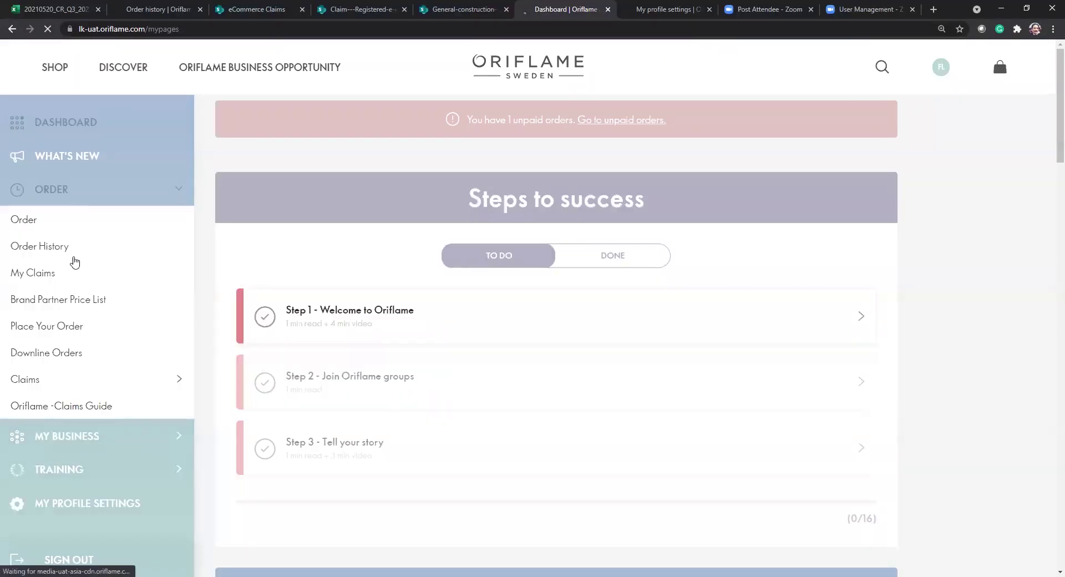
click(84, 377)
click(26, 414)
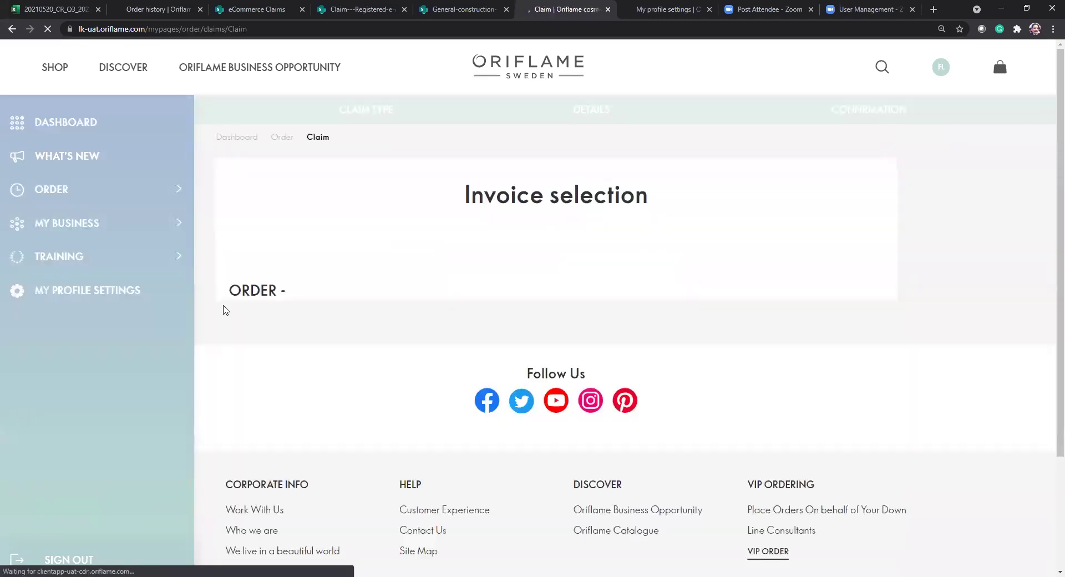